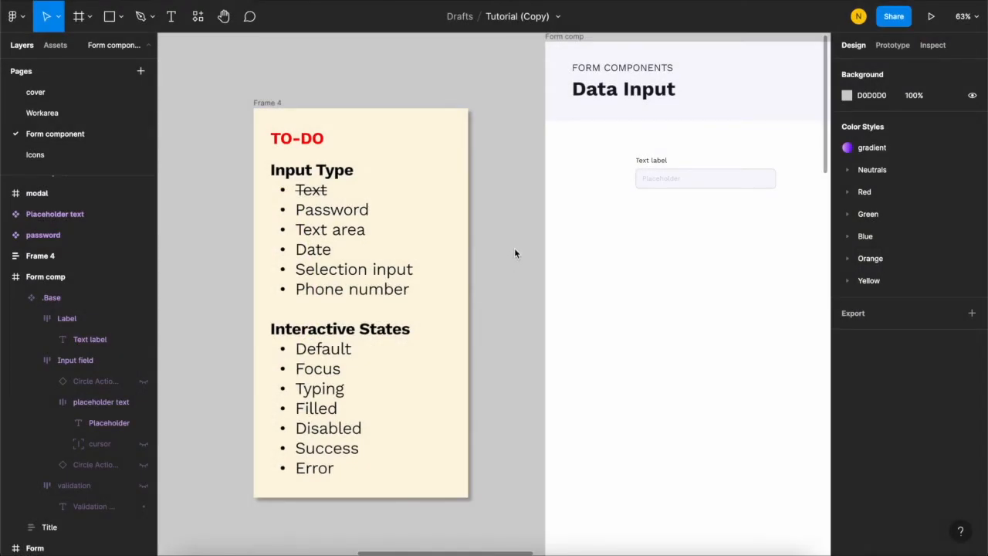
- Set the Show cursor boolean property of the .Base component to True
{"action": "scroll", "coordinate": [515, 253], "scroll_direction": "right", "scroll_amount": 4}
{"action": "scroll", "coordinate": [515, 254], "scroll_direction": "up", "scroll_amount": 1}
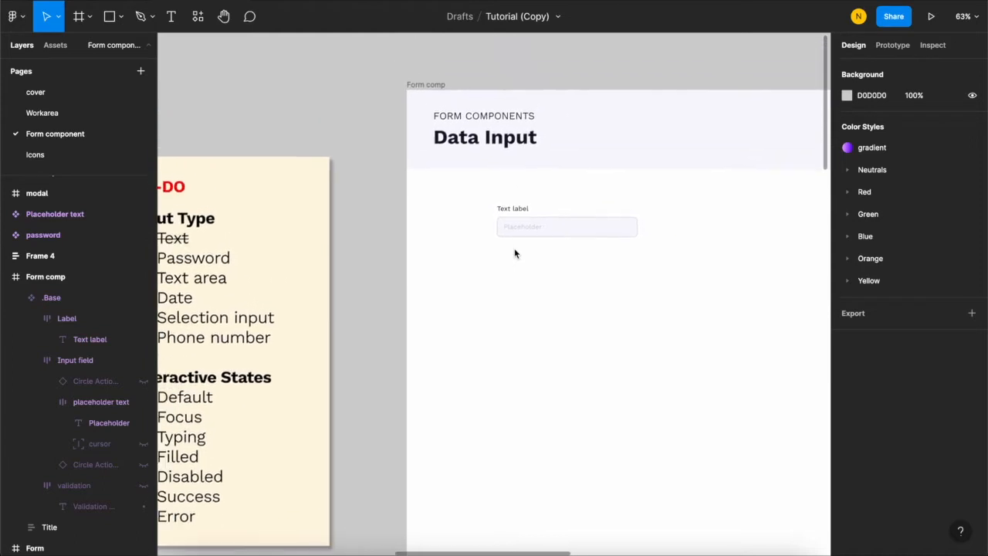
{"action": "scroll", "coordinate": [597, 221], "scroll_direction": "up", "scroll_amount": 5}
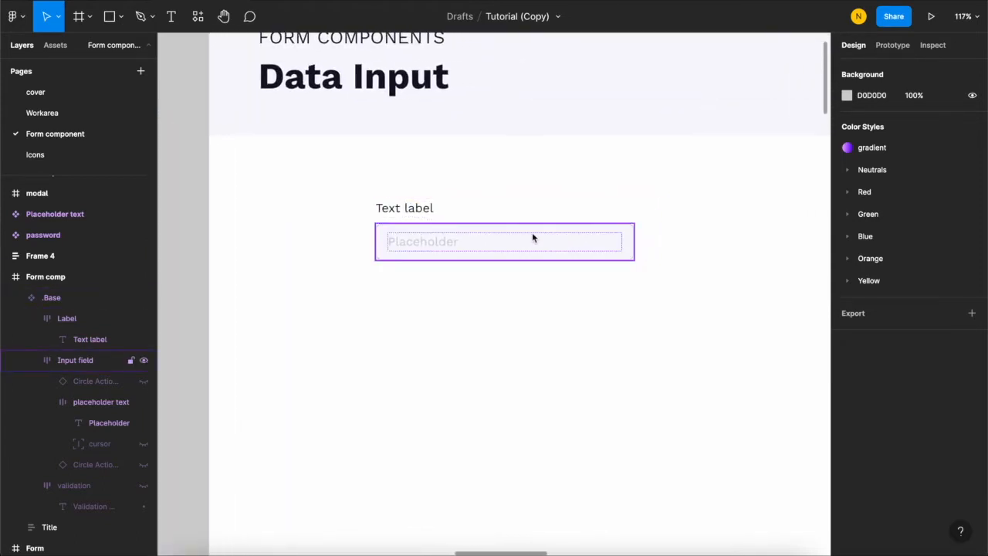
{"action": "scroll", "coordinate": [533, 238], "scroll_direction": "up", "scroll_amount": 3}
{"action": "left_click", "coordinate": [386, 250]}
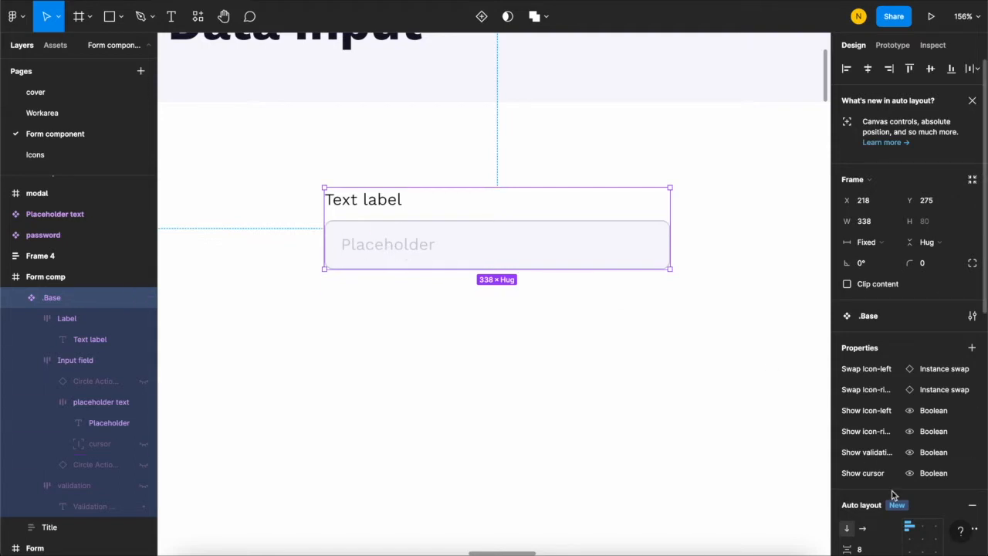
{"action": "scroll", "coordinate": [875, 432], "scroll_direction": "down", "scroll_amount": 3}
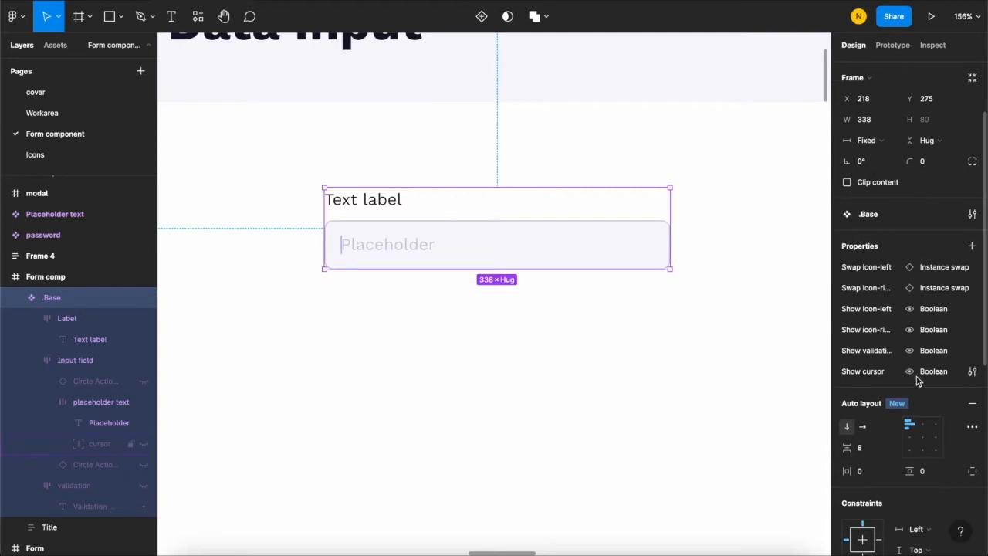
{"action": "left_click", "coordinate": [972, 371]}
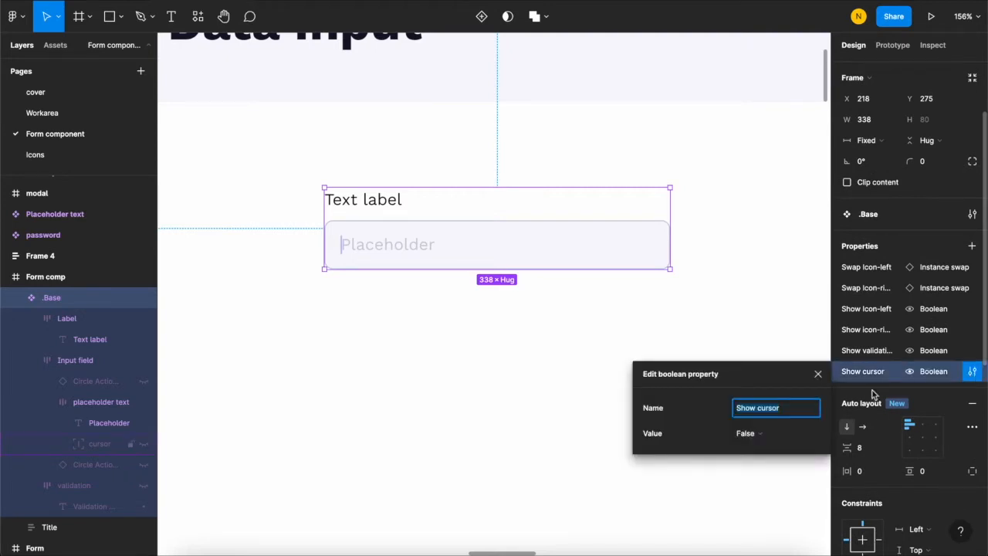
{"action": "left_click", "coordinate": [760, 433]}
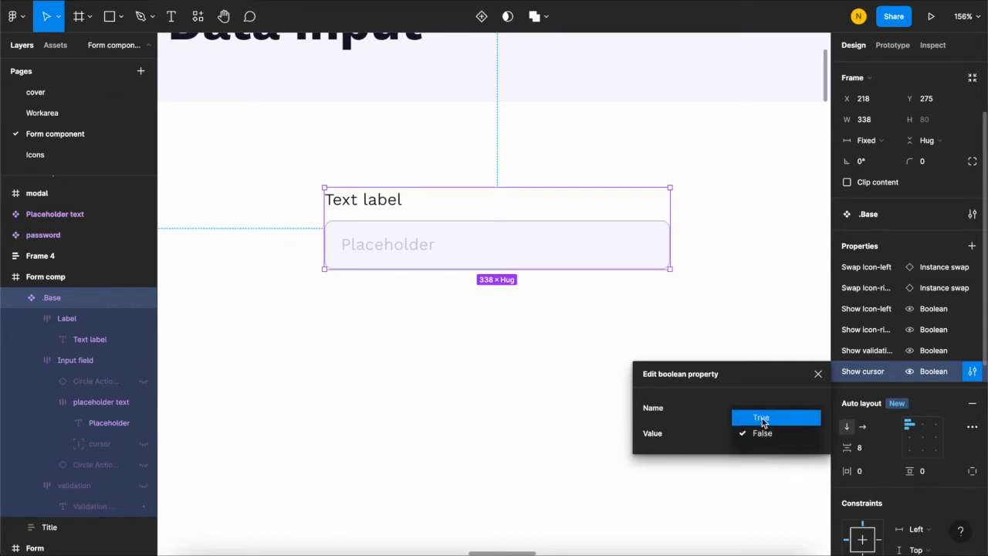
{"action": "left_click", "coordinate": [761, 415]}
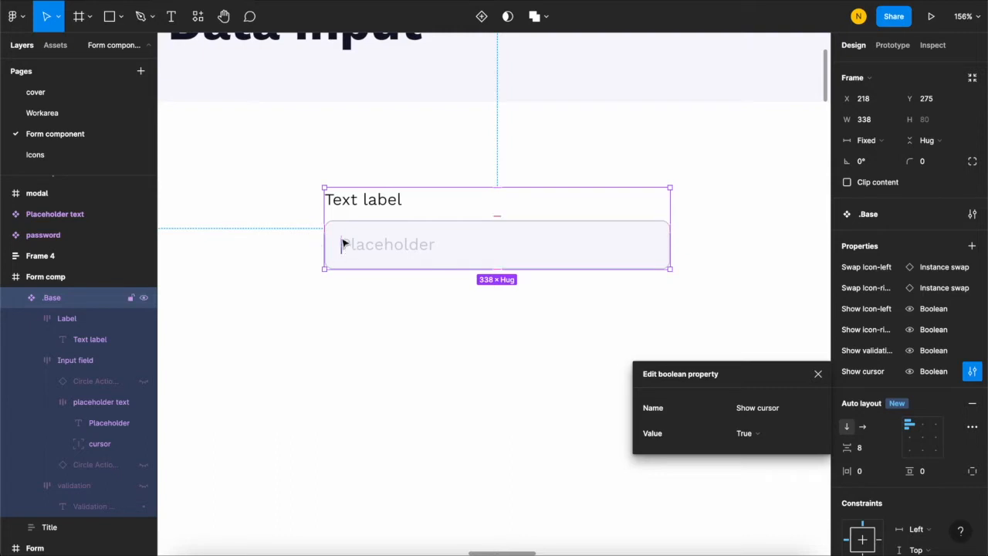
- Change the Placeholder text layer's horizontal resizing in the input field to Hug contents
{"action": "scroll", "coordinate": [336, 246], "scroll_direction": "up", "scroll_amount": 10}
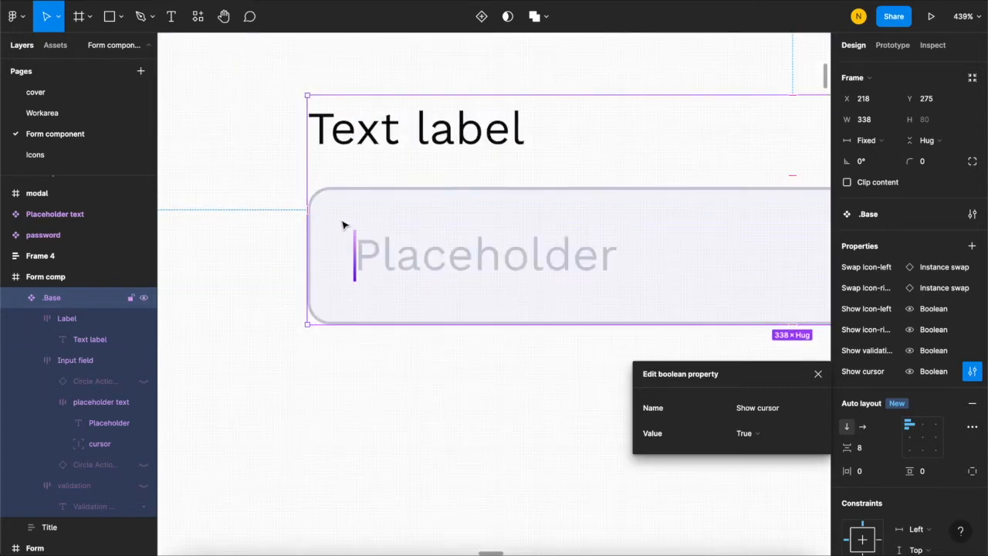
{"action": "scroll", "coordinate": [334, 276], "scroll_direction": "down", "scroll_amount": 8}
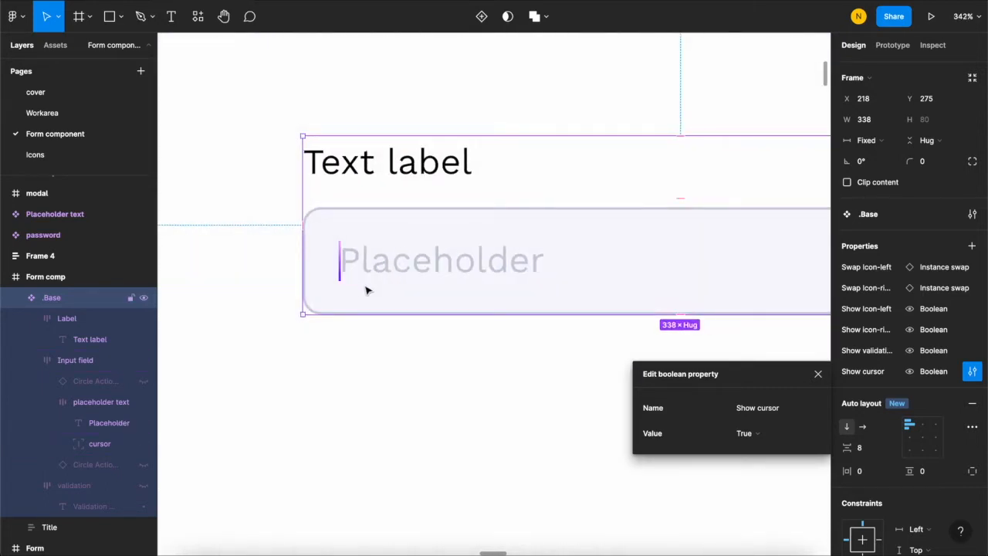
{"action": "scroll", "coordinate": [378, 291], "scroll_direction": "up", "scroll_amount": 2}
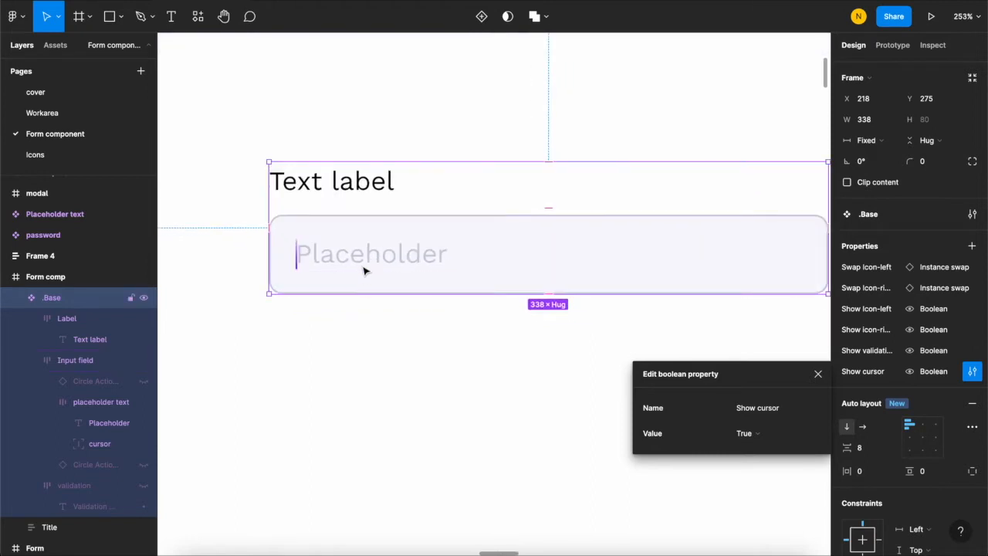
{"action": "left_click", "coordinate": [366, 266], "text": "super"}
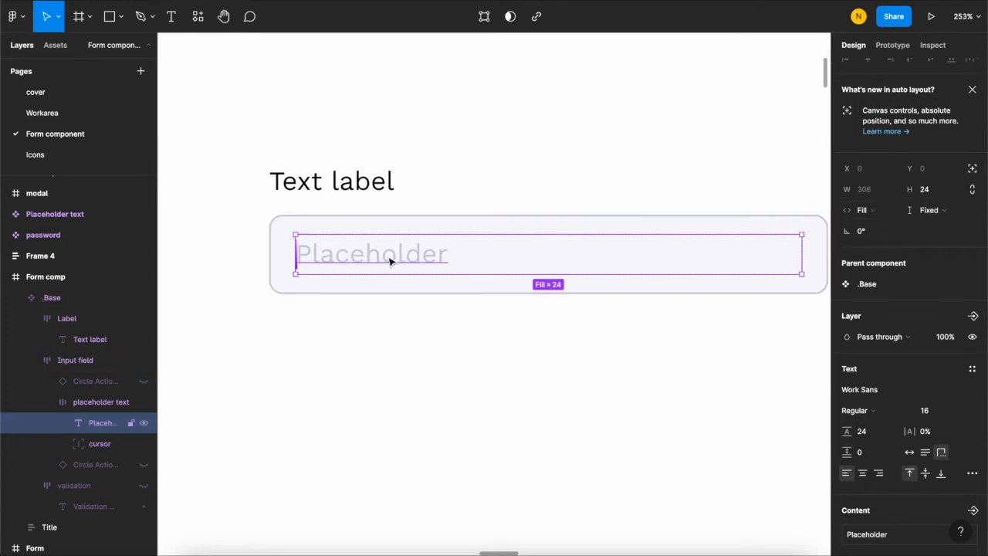
{"action": "left_click", "coordinate": [882, 212]}
{"action": "left_click", "coordinate": [883, 196]}
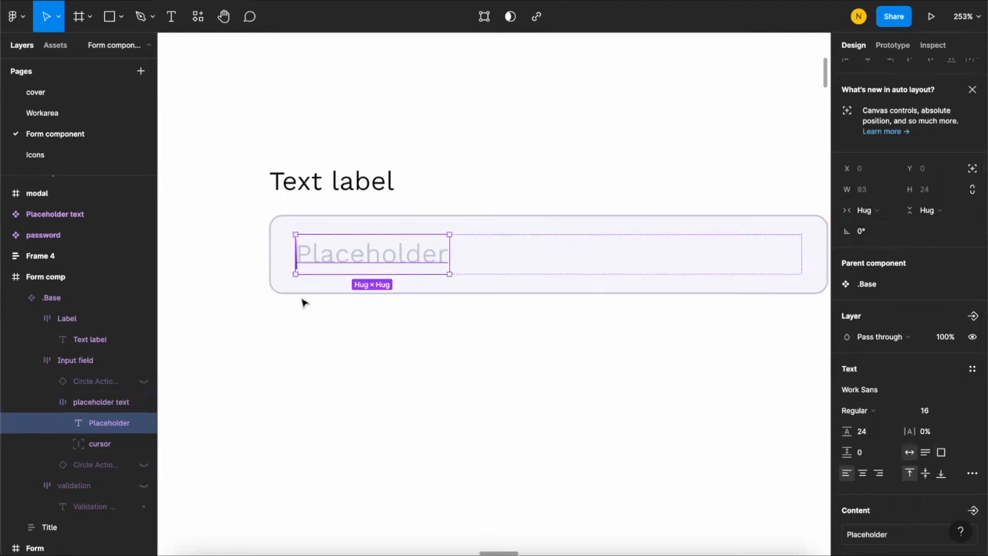
- Duplicate the cursor layer and turn off absolute position for the copy so it follows the placeholder text in the auto layout
{"action": "left_click", "coordinate": [85, 445]}
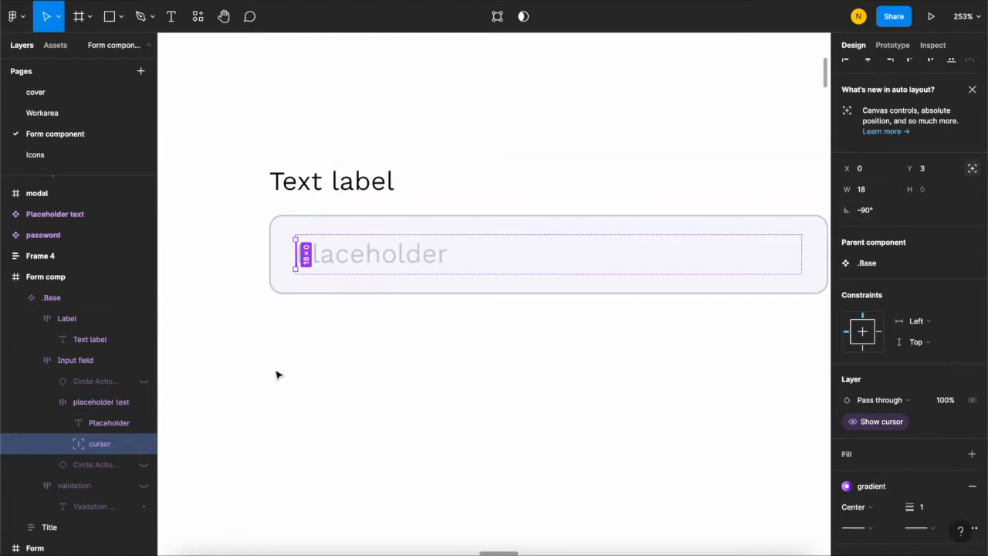
{"action": "key", "text": "ctrl+d"}
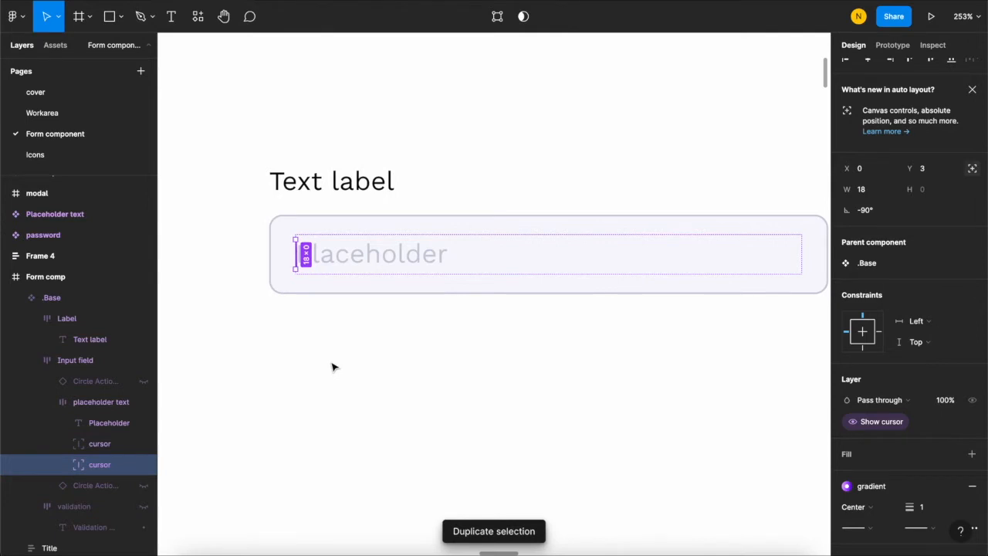
{"action": "scroll", "coordinate": [93, 424], "scroll_direction": "down", "scroll_amount": 1}
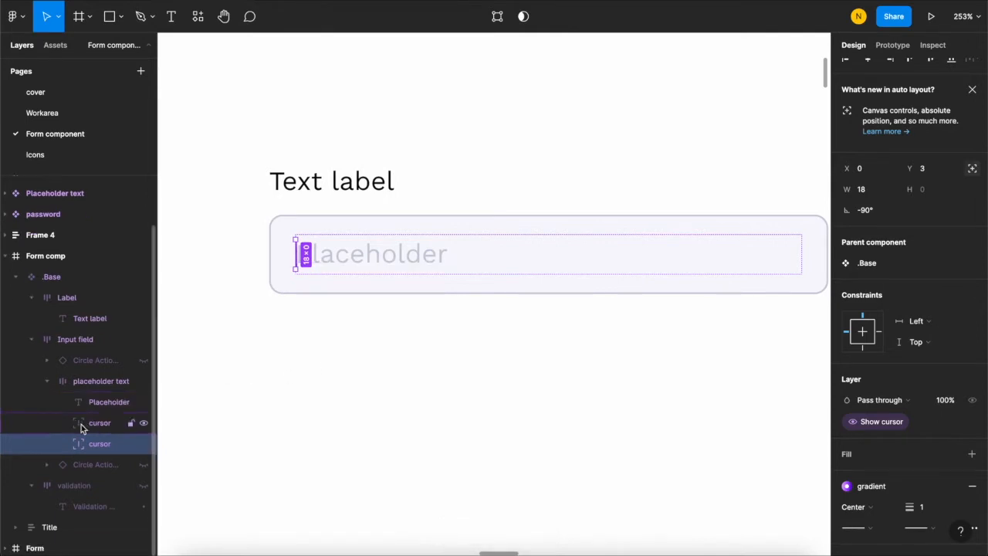
{"action": "left_click", "coordinate": [971, 170]}
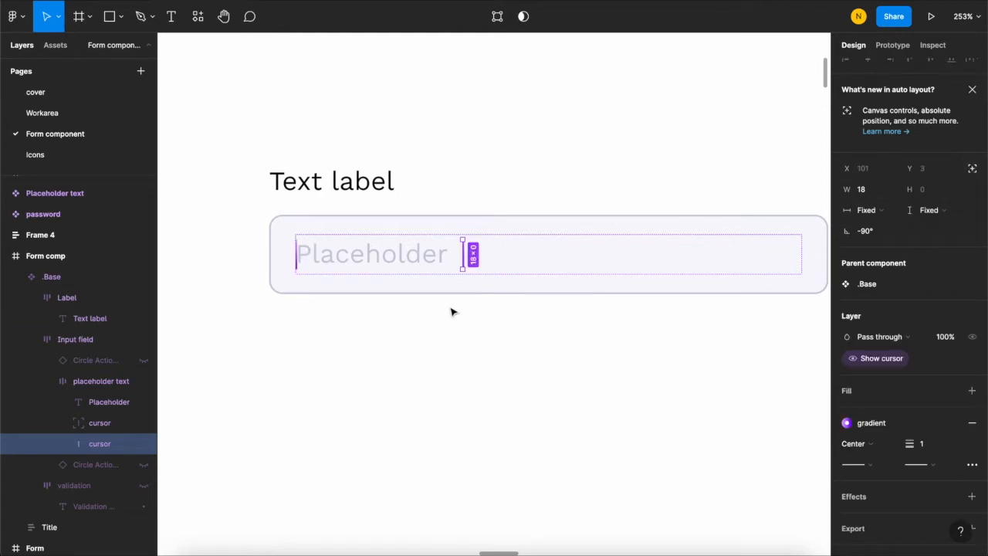
- Examine the spacing between the Placeholder text and the duplicated cursor up close
{"action": "scroll", "coordinate": [445, 272], "scroll_direction": "up", "scroll_amount": 5}
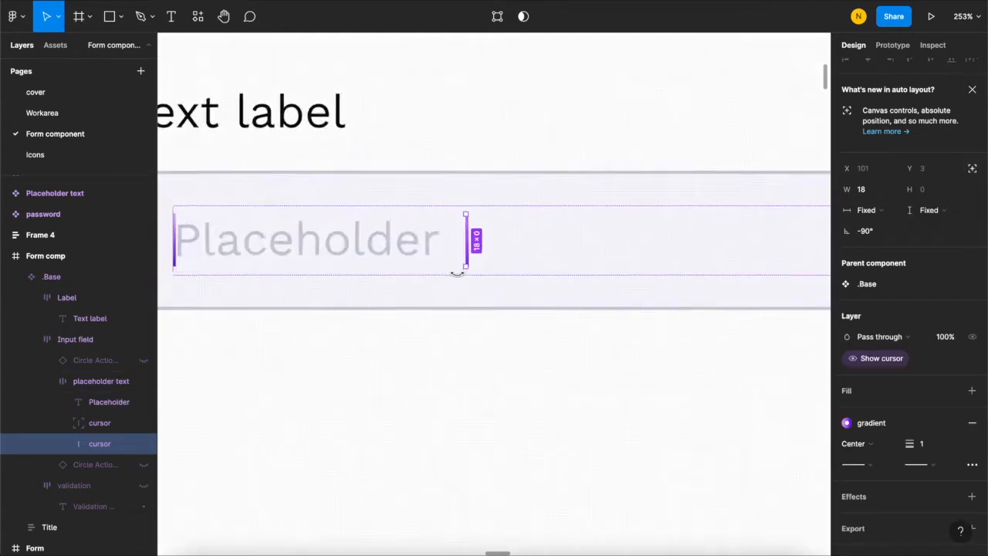
{"action": "scroll", "coordinate": [494, 255], "scroll_direction": "up", "scroll_amount": 1}
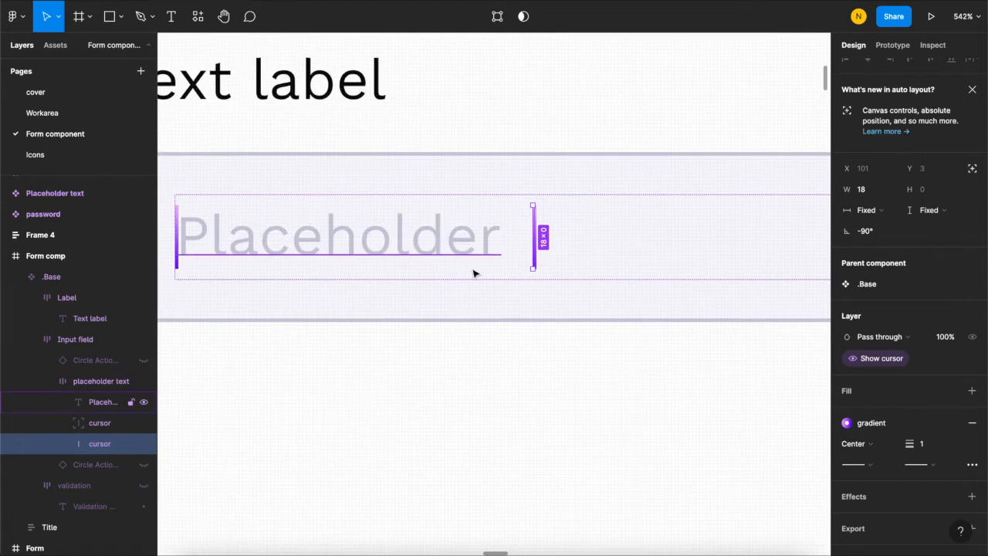
{"action": "scroll", "coordinate": [509, 267], "scroll_direction": "left", "scroll_amount": 2}
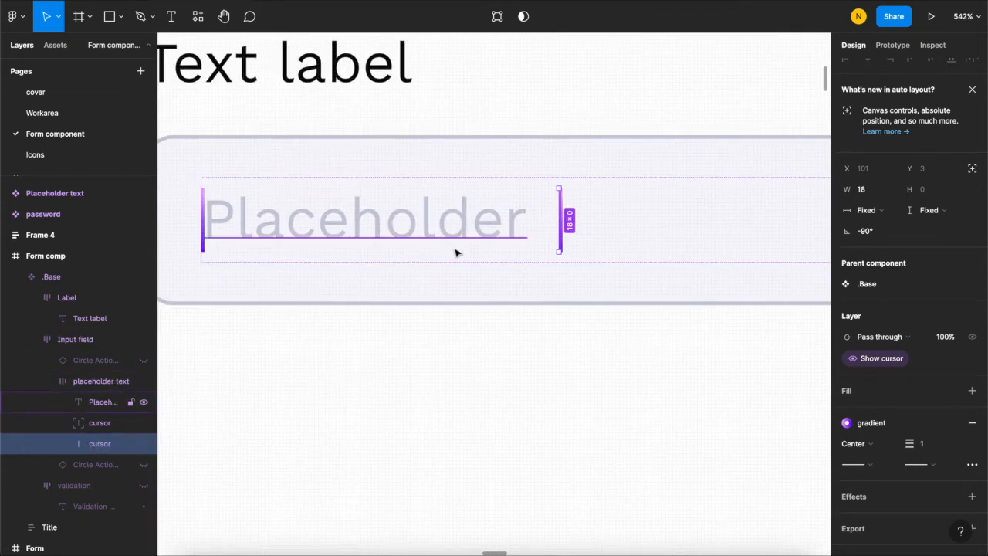
{"action": "scroll", "coordinate": [456, 251], "scroll_direction": "down", "scroll_amount": 4}
{"action": "scroll", "coordinate": [512, 211], "scroll_direction": "up", "scroll_amount": 2}
{"action": "scroll", "coordinate": [455, 228], "scroll_direction": "up", "scroll_amount": 1}
{"action": "left_click", "coordinate": [492, 202]}
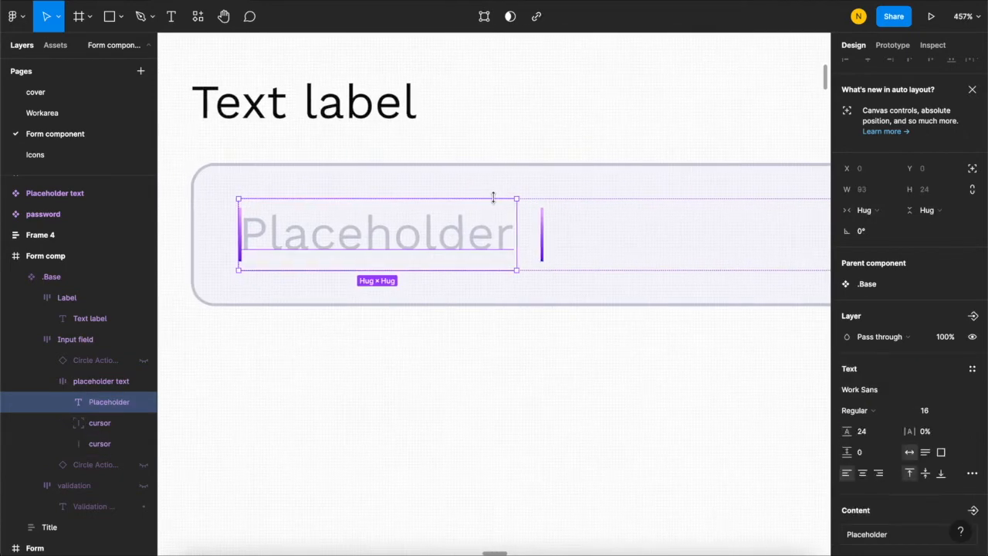
{"action": "scroll", "coordinate": [551, 210], "scroll_direction": "down", "scroll_amount": 1}
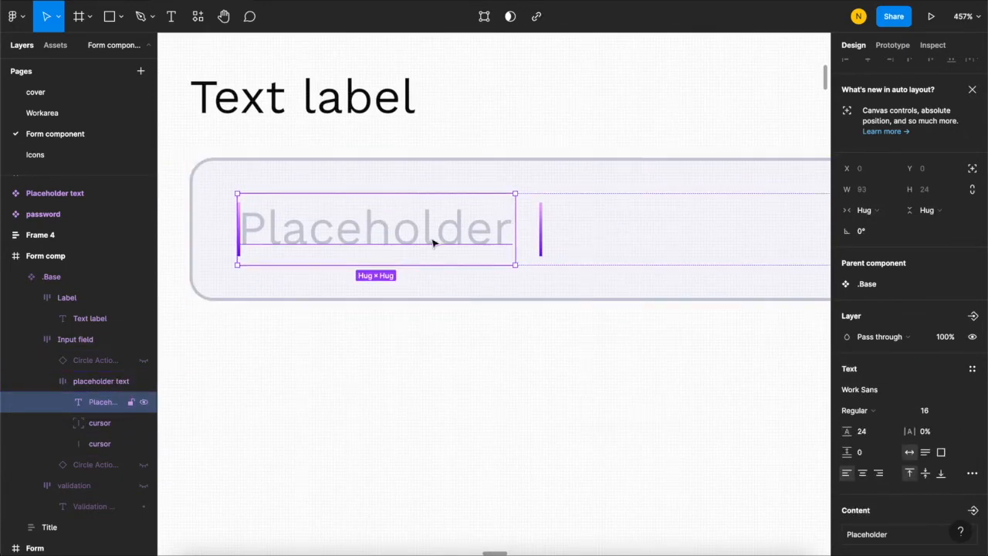
{"action": "scroll", "coordinate": [564, 263], "scroll_direction": "left", "scroll_amount": 1}
{"action": "scroll", "coordinate": [564, 263], "scroll_direction": "right", "scroll_amount": 1}
{"action": "scroll", "coordinate": [564, 263], "scroll_direction": "down", "scroll_amount": 1}
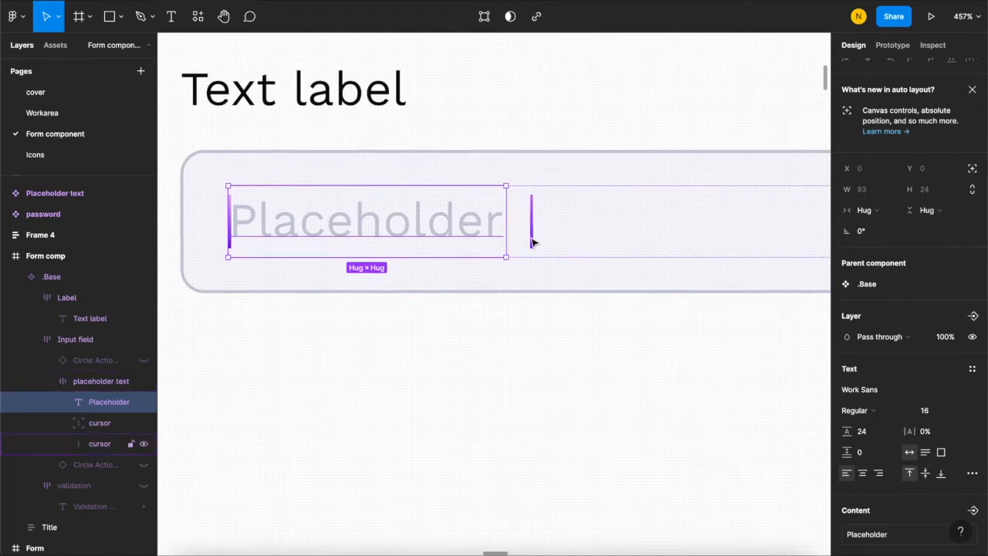
{"action": "left_click", "coordinate": [531, 243]}
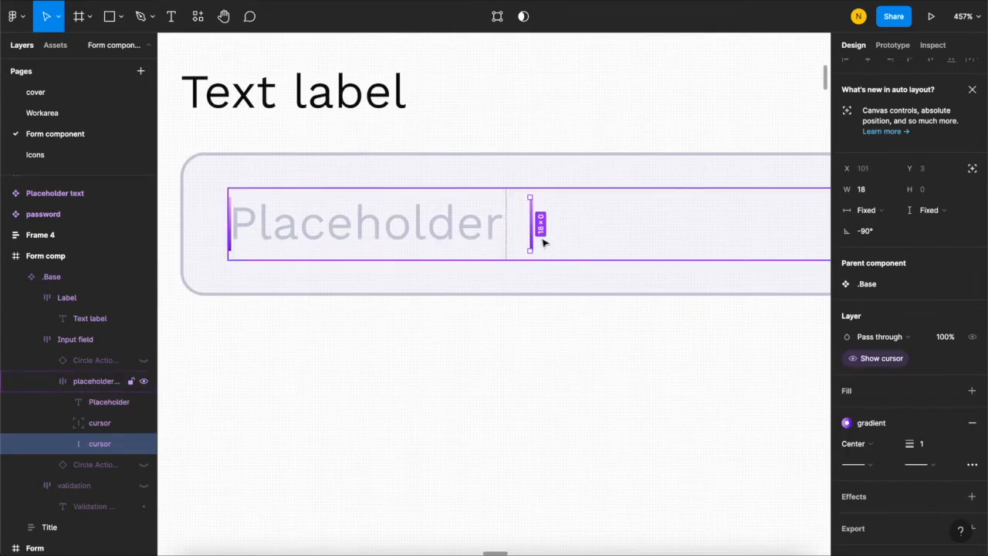
{"action": "scroll", "coordinate": [543, 243], "scroll_direction": "up", "scroll_amount": 5}
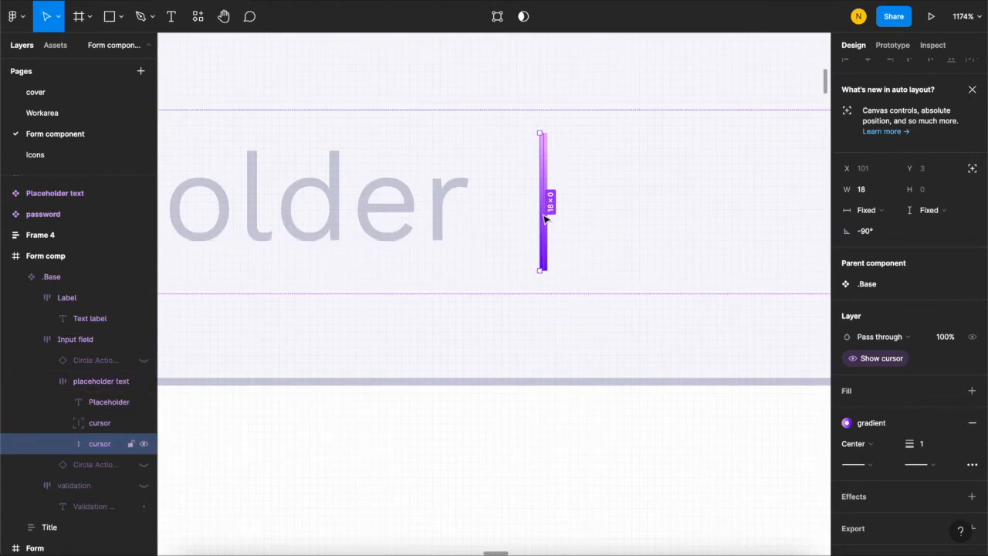
{"action": "scroll", "coordinate": [543, 220], "scroll_direction": "down", "scroll_amount": 5}
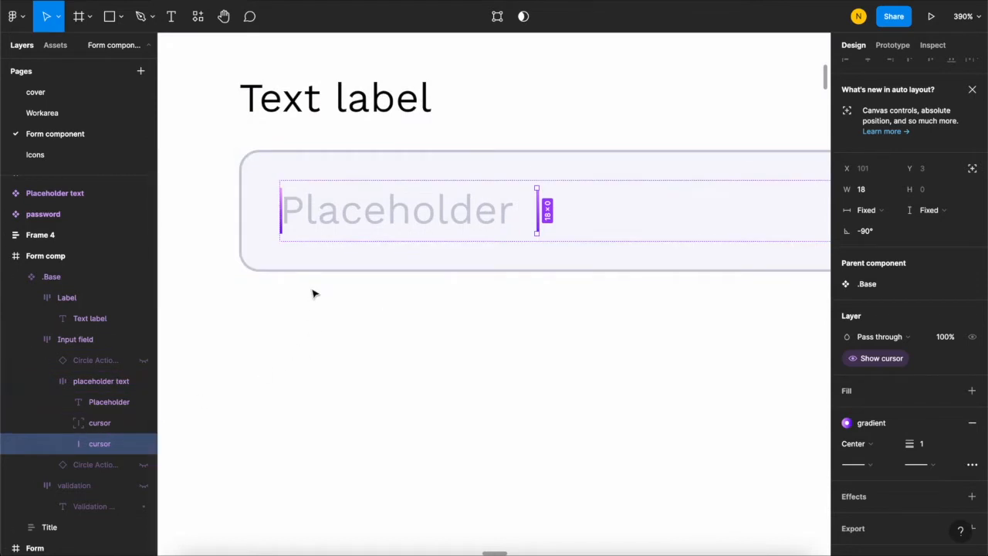
{"action": "scroll", "coordinate": [436, 210], "scroll_direction": "up", "scroll_amount": 2}
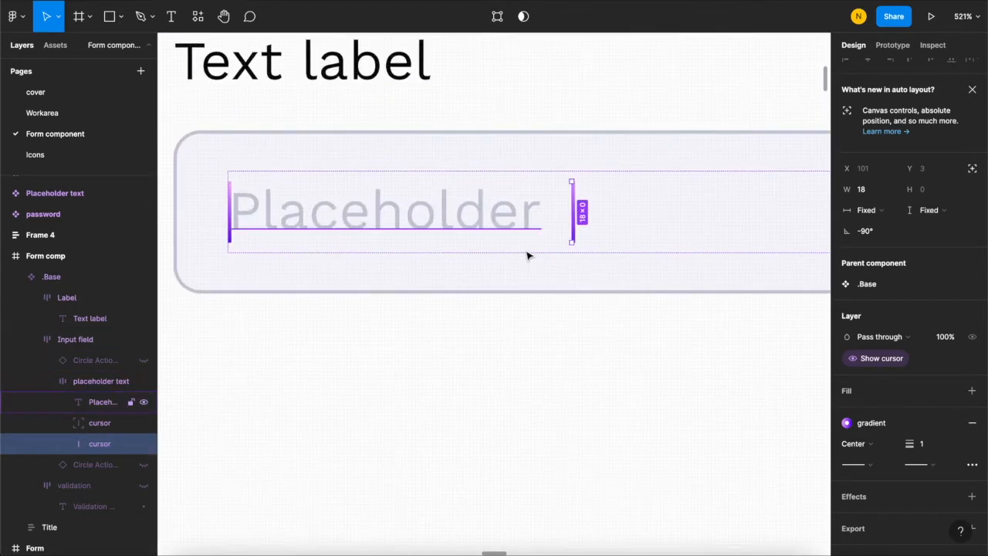
{"action": "left_click", "coordinate": [528, 252]}
{"action": "scroll", "coordinate": [491, 249], "scroll_direction": "down", "scroll_amount": 2}
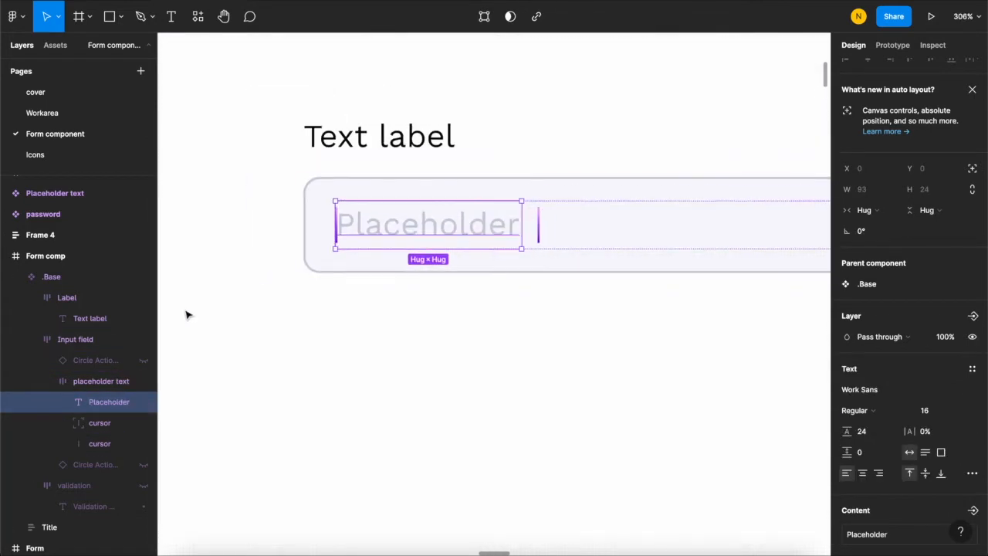
- Set the auto layout spacing between items of the placeholder text frame to 0
{"action": "left_click", "coordinate": [90, 383]}
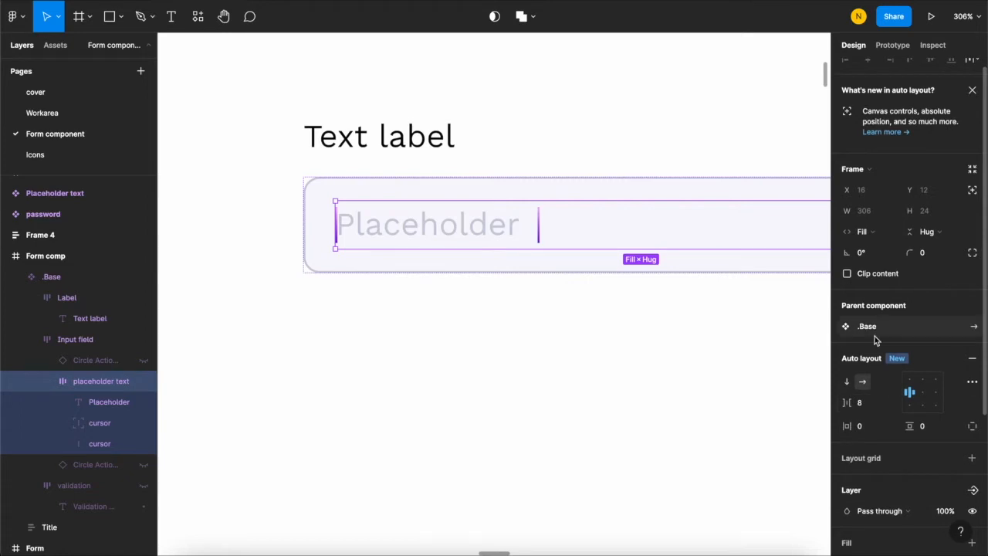
{"action": "scroll", "coordinate": [876, 355], "scroll_direction": "down", "scroll_amount": 2}
{"action": "scroll", "coordinate": [876, 343], "scroll_direction": "down", "scroll_amount": 1}
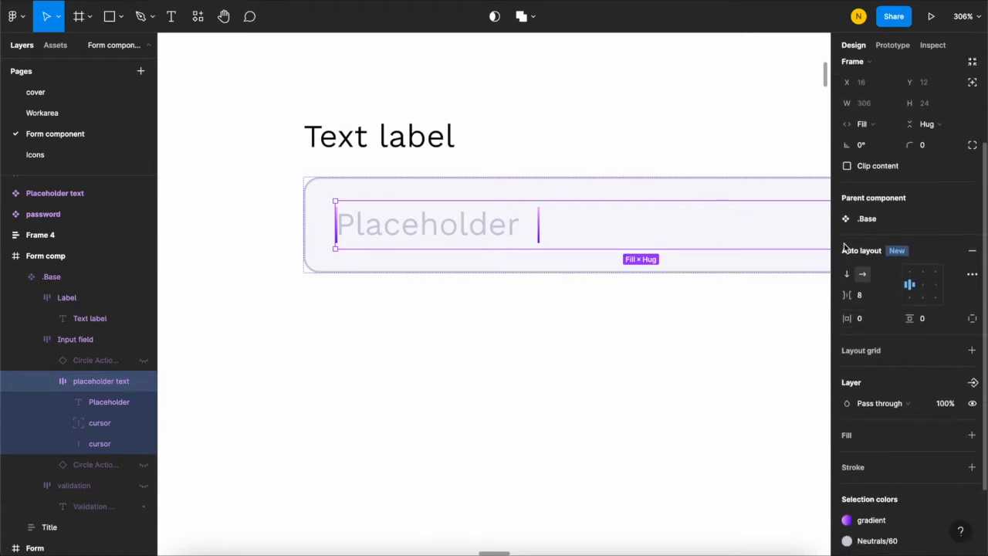
{"action": "left_click", "coordinate": [868, 298]}
{"action": "type", "text": "0"}
{"action": "key", "text": "Return"}
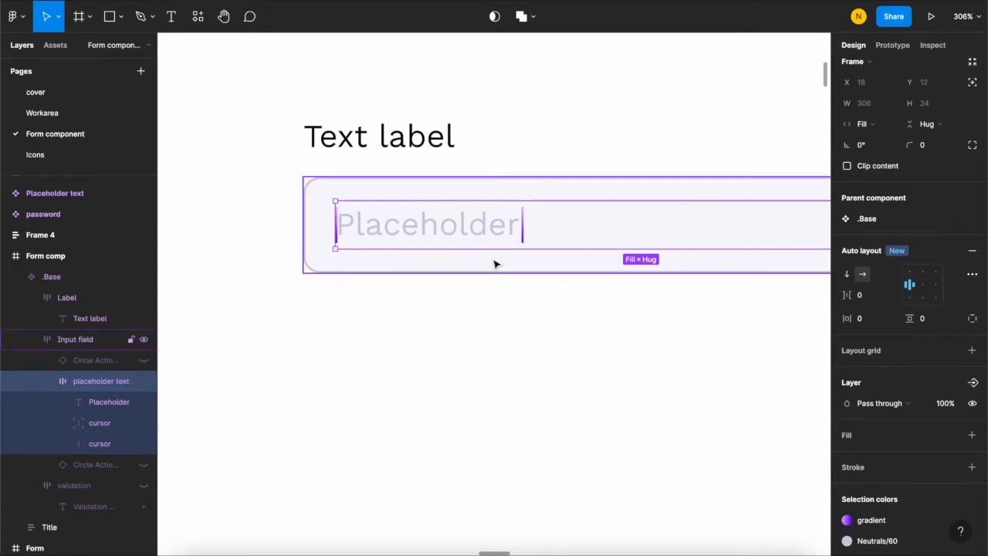
- Rename the duplicated cursor layer after the placeholder text as cursor-right
{"action": "left_click", "coordinate": [92, 446]}
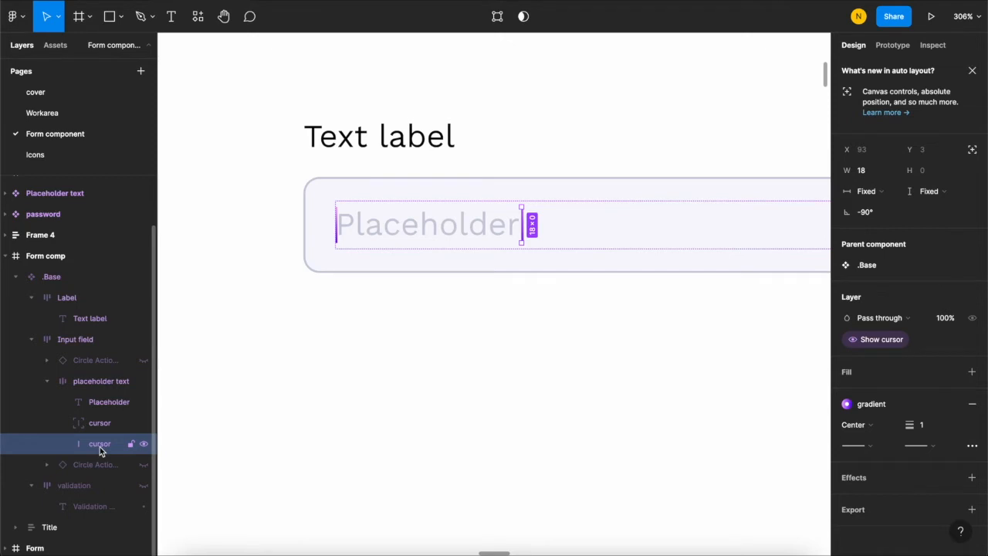
{"action": "double_click", "coordinate": [100, 446]}
{"action": "type", "text": "-rig"}
{"action": "key", "text": "Return"}
{"action": "left_click", "coordinate": [105, 422]}
{"action": "double_click", "coordinate": [111, 422]}
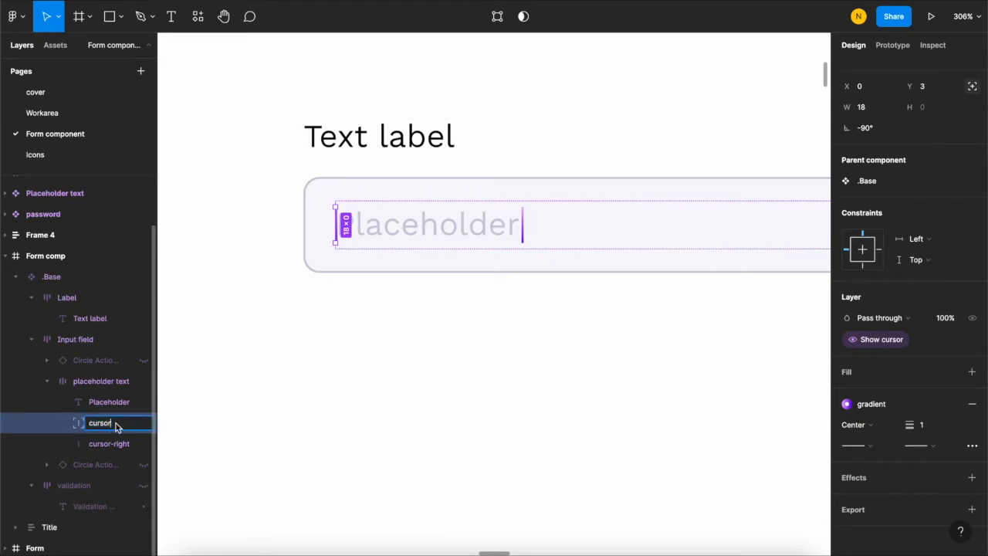
{"action": "type", "text": "-le"}
{"action": "key", "text": "Return"}
{"action": "double_click", "coordinate": [128, 424]}
{"action": "left_click", "coordinate": [129, 424]}
{"action": "key", "text": "Return"}
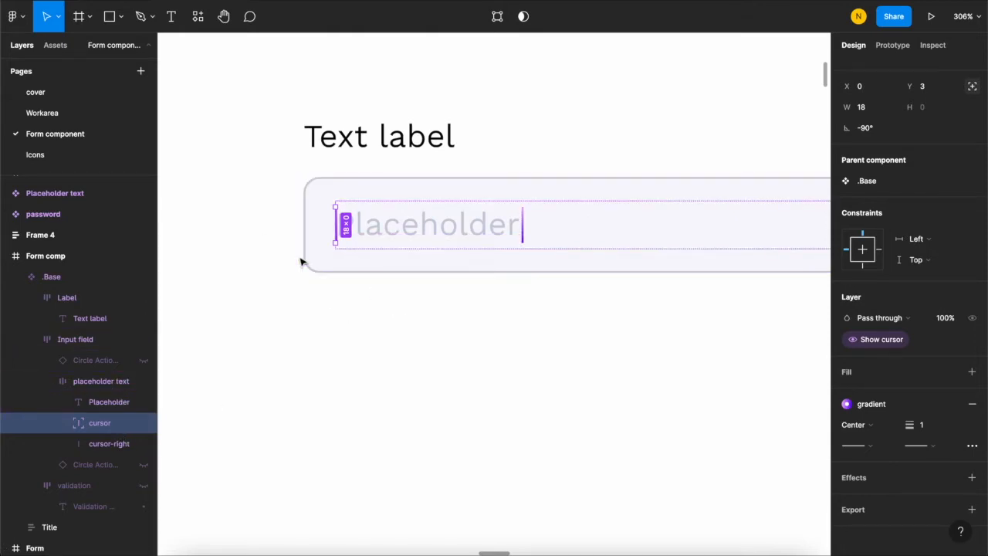
- Examine both cursors around the placeholder text in the input field and the visibility property applied to cursor-right
{"action": "scroll", "coordinate": [301, 260], "scroll_direction": "down", "scroll_amount": 3}
{"action": "scroll", "coordinate": [301, 261], "scroll_direction": "up", "scroll_amount": 3}
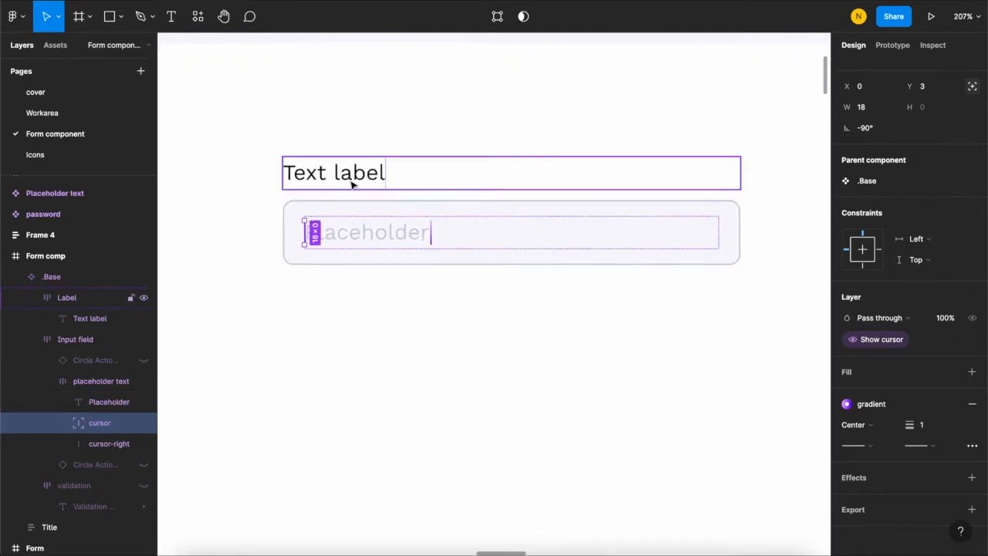
{"action": "left_click", "coordinate": [370, 258]}
{"action": "scroll", "coordinate": [369, 241], "scroll_direction": "down", "scroll_amount": 3}
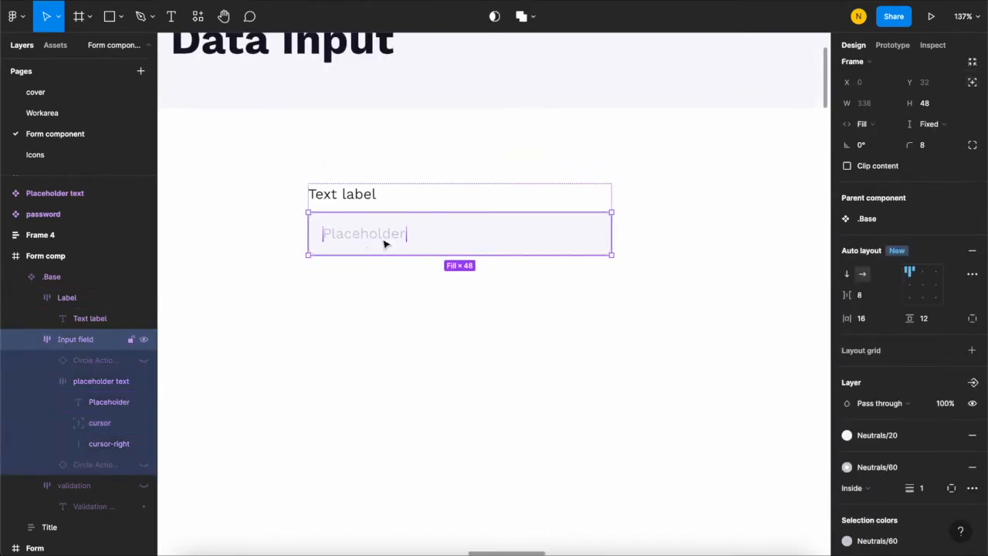
{"action": "scroll", "coordinate": [362, 240], "scroll_direction": "up", "scroll_amount": 1}
{"action": "scroll", "coordinate": [368, 209], "scroll_direction": "up", "scroll_amount": 2}
{"action": "scroll", "coordinate": [409, 240], "scroll_direction": "up", "scroll_amount": 2}
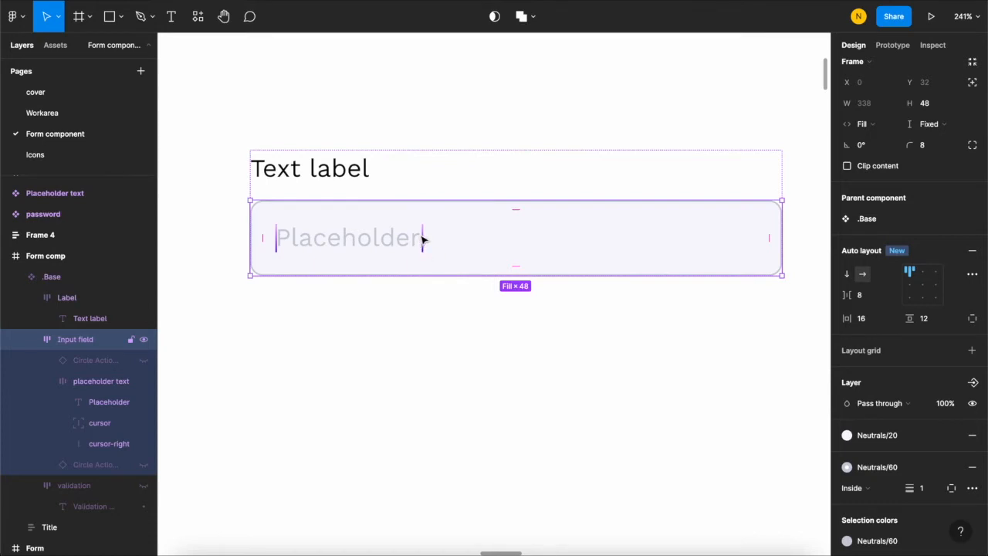
{"action": "scroll", "coordinate": [423, 240], "scroll_direction": "down", "scroll_amount": 5}
{"action": "scroll", "coordinate": [421, 240], "scroll_direction": "up", "scroll_amount": 7}
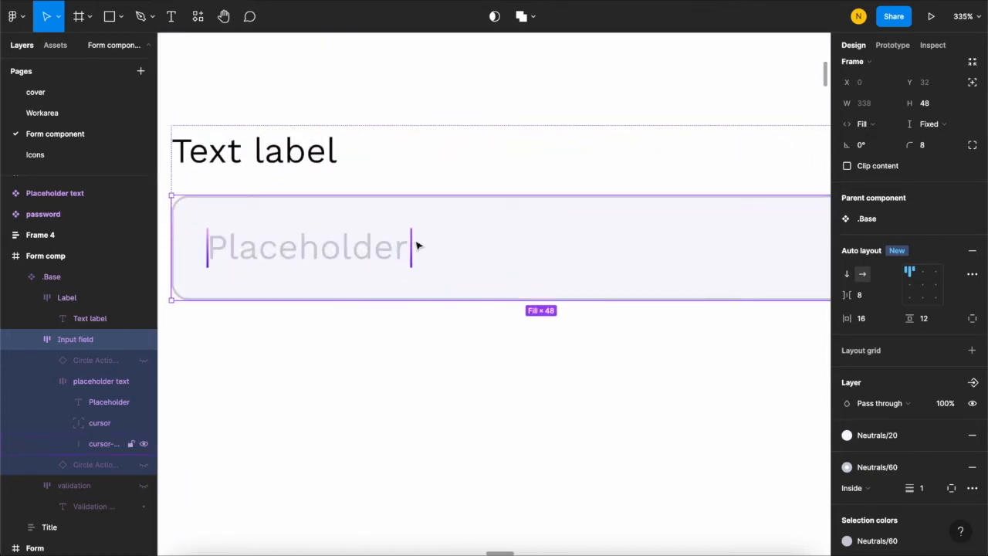
{"action": "left_click", "coordinate": [415, 245]}
{"action": "scroll", "coordinate": [439, 249], "scroll_direction": "down", "scroll_amount": 4}
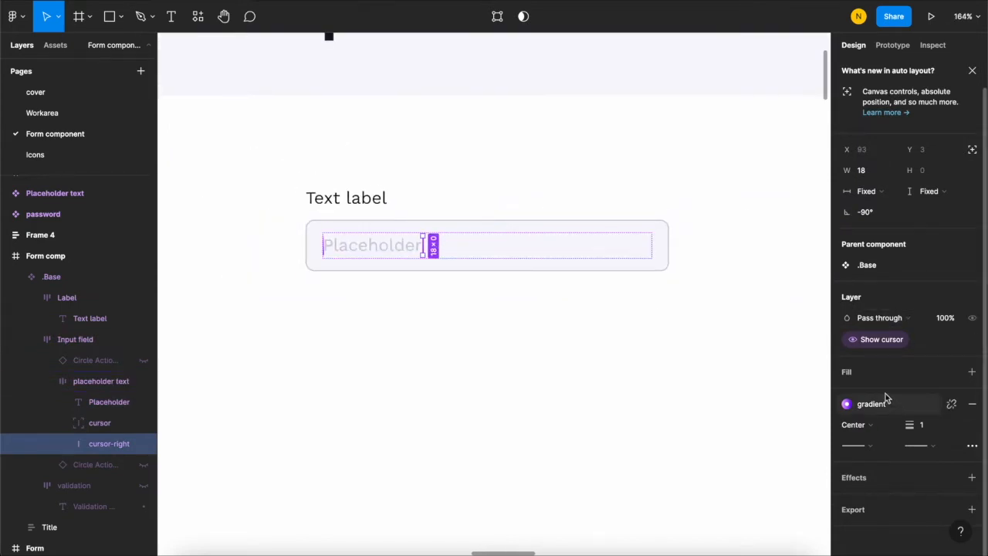
{"action": "scroll", "coordinate": [887, 395], "scroll_direction": "up", "scroll_amount": 1}
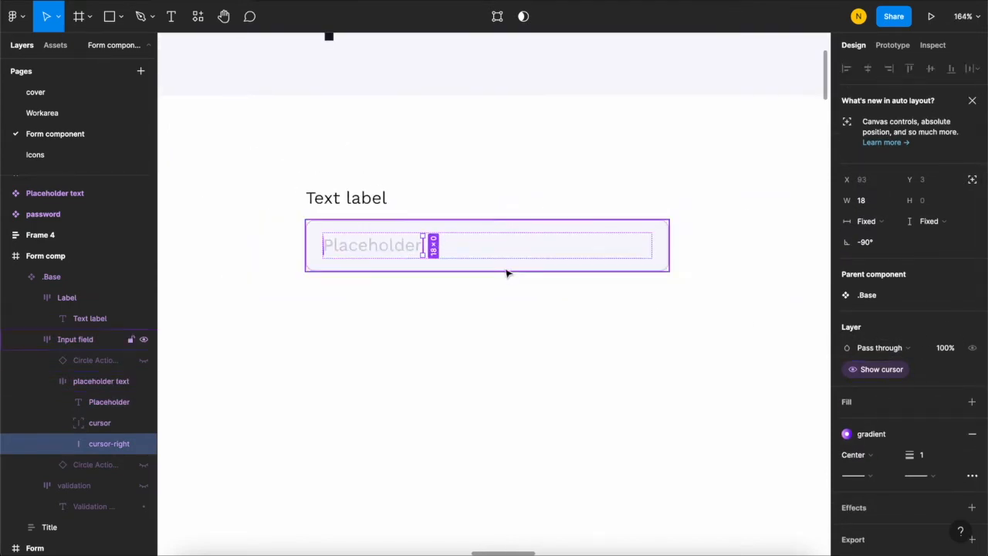
{"action": "scroll", "coordinate": [455, 302], "scroll_direction": "down", "scroll_amount": 2}
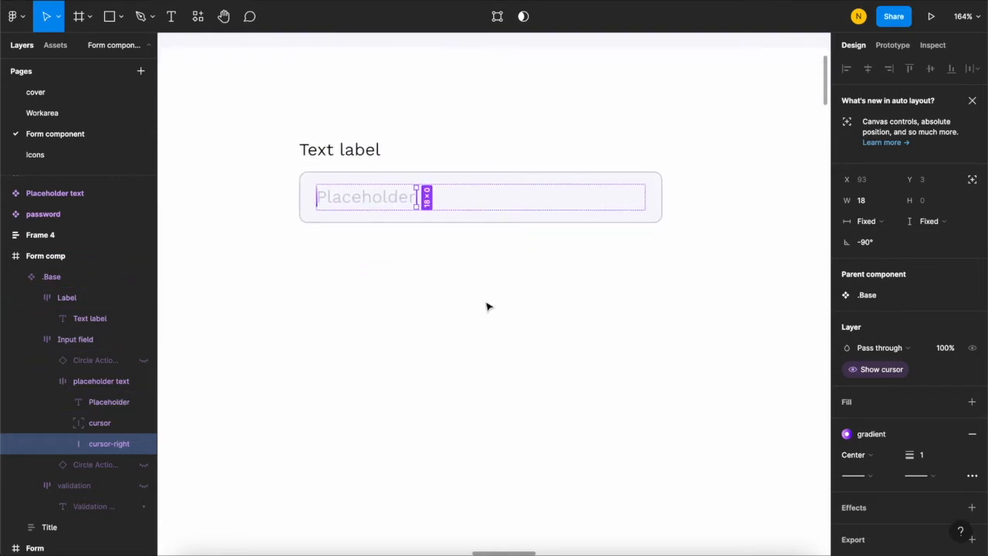
{"action": "scroll", "coordinate": [897, 369], "scroll_direction": "down", "scroll_amount": 1}
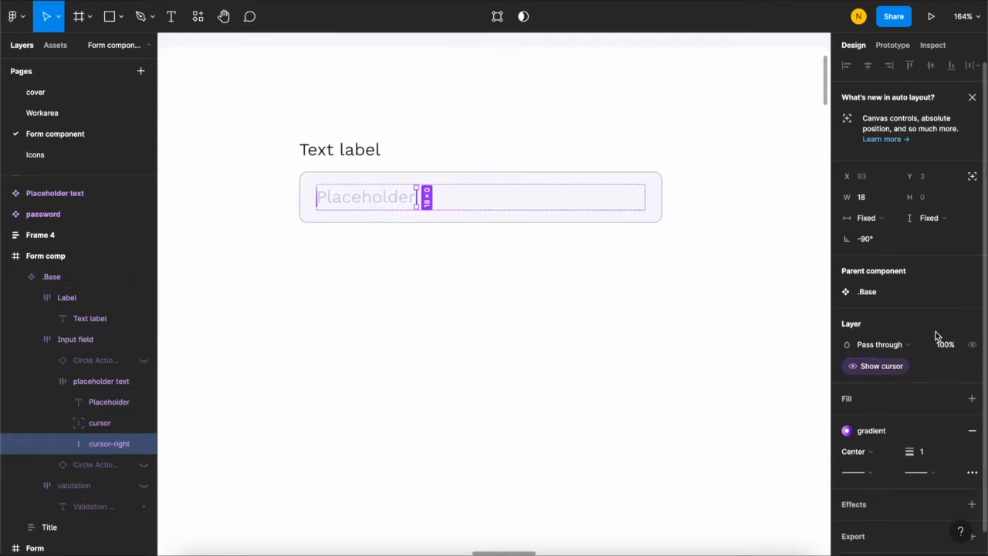
- Detach the Show cursor property from the cursor-right layer inside the placeholder text frame
{"action": "left_click", "coordinate": [374, 117]}
{"action": "left_click", "coordinate": [362, 153]}
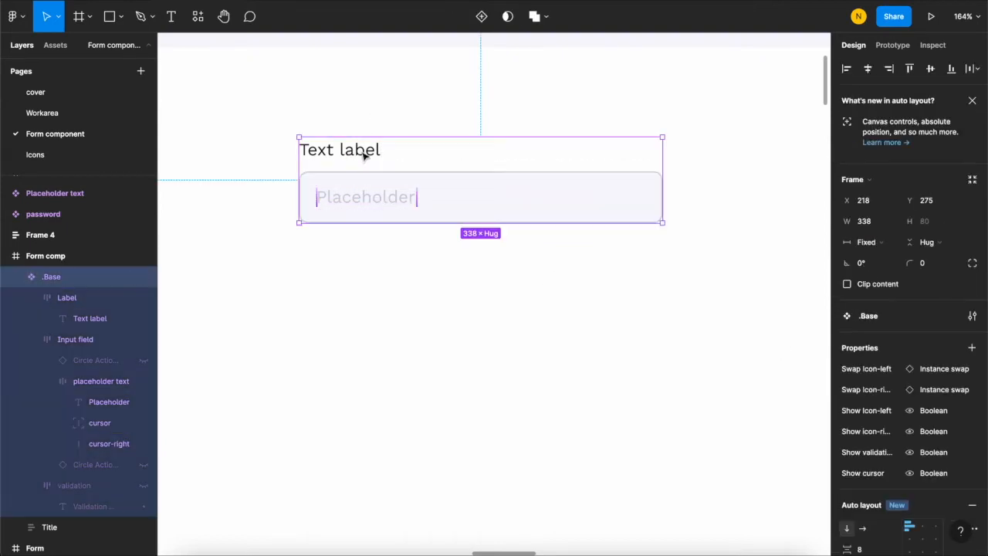
{"action": "left_click", "coordinate": [409, 202]}
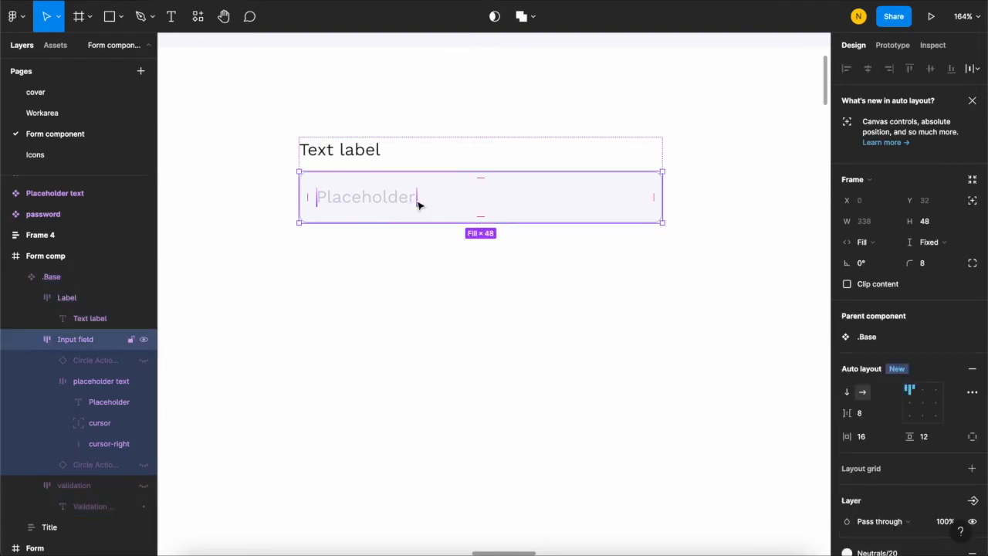
{"action": "left_click", "coordinate": [418, 205]}
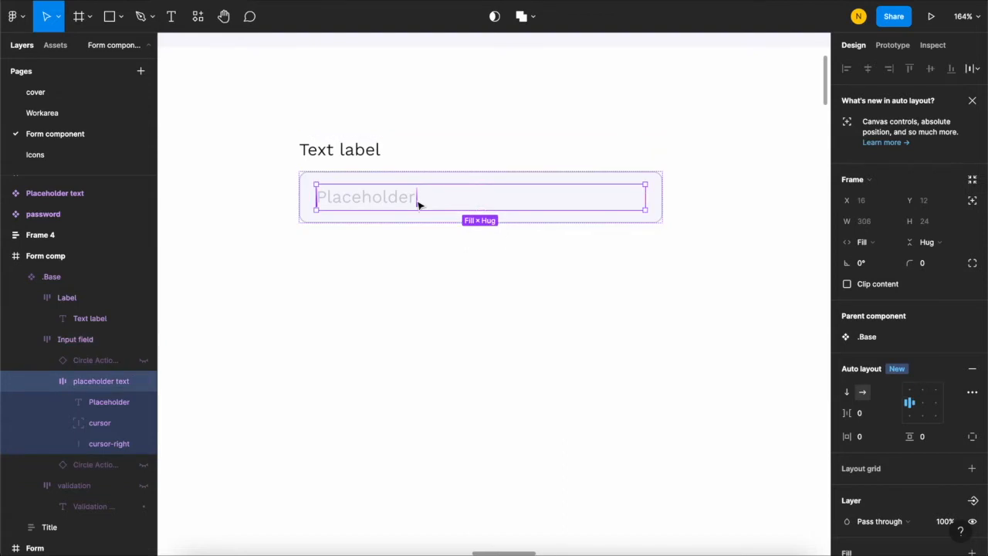
{"action": "left_click", "coordinate": [91, 424]}
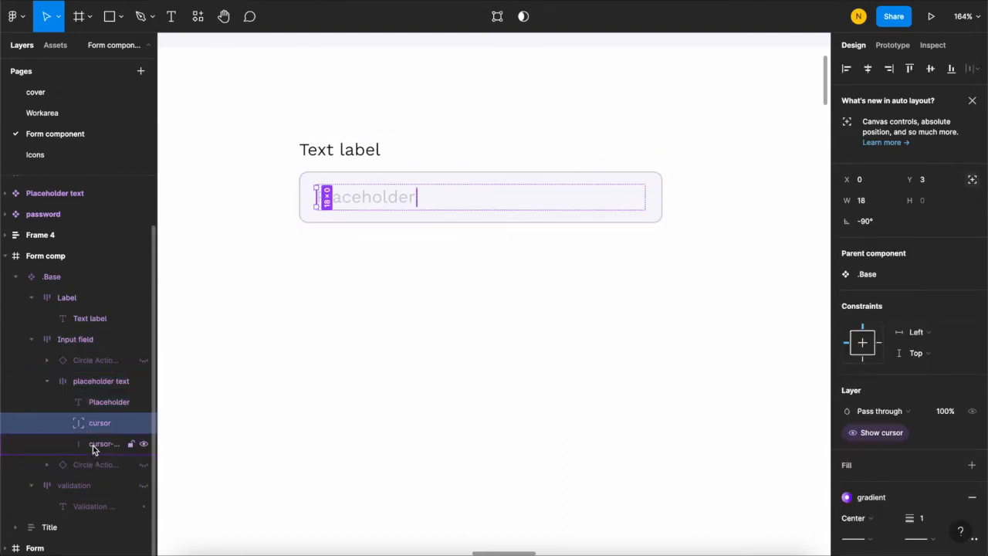
{"action": "left_click", "coordinate": [93, 446]}
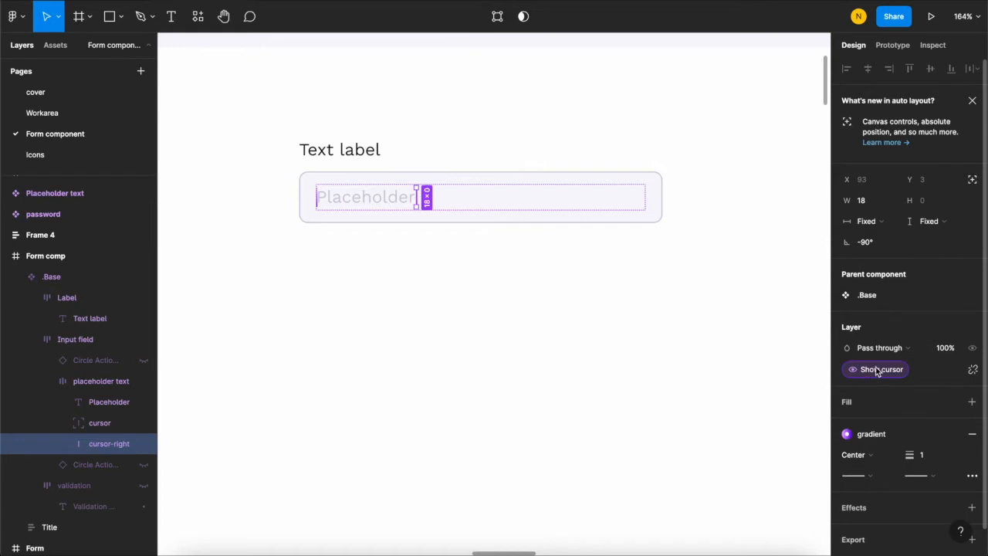
{"action": "left_click", "coordinate": [973, 372]}
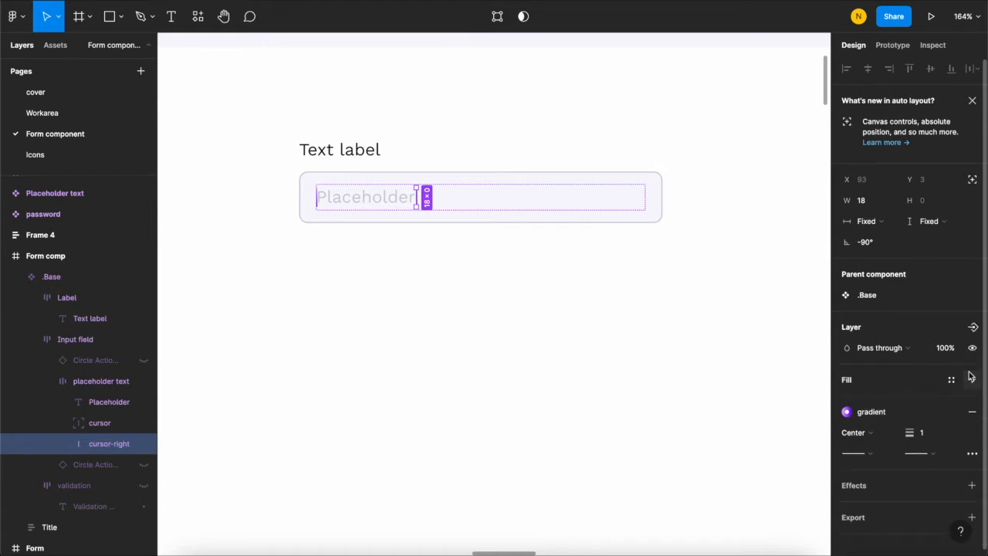
- Create a boolean visibility property named Show cursor-right for the cursor-right layer with the value False
{"action": "left_click", "coordinate": [972, 328]}
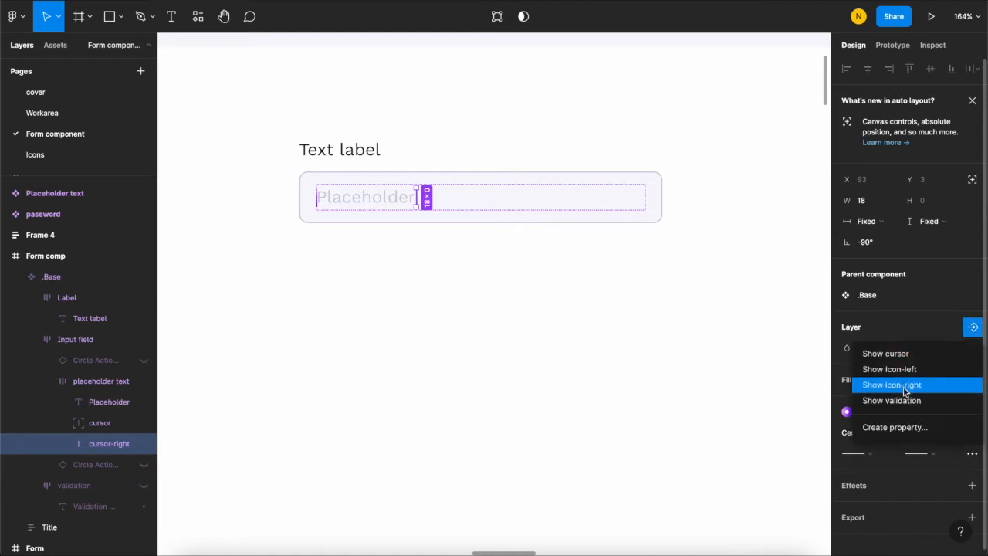
{"action": "left_click", "coordinate": [895, 427]}
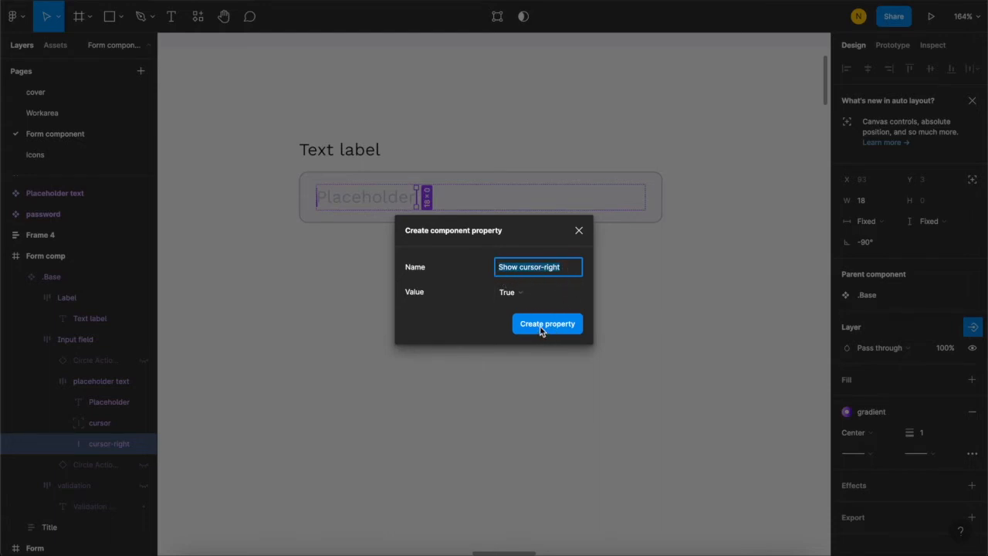
{"action": "left_click", "coordinate": [517, 297]}
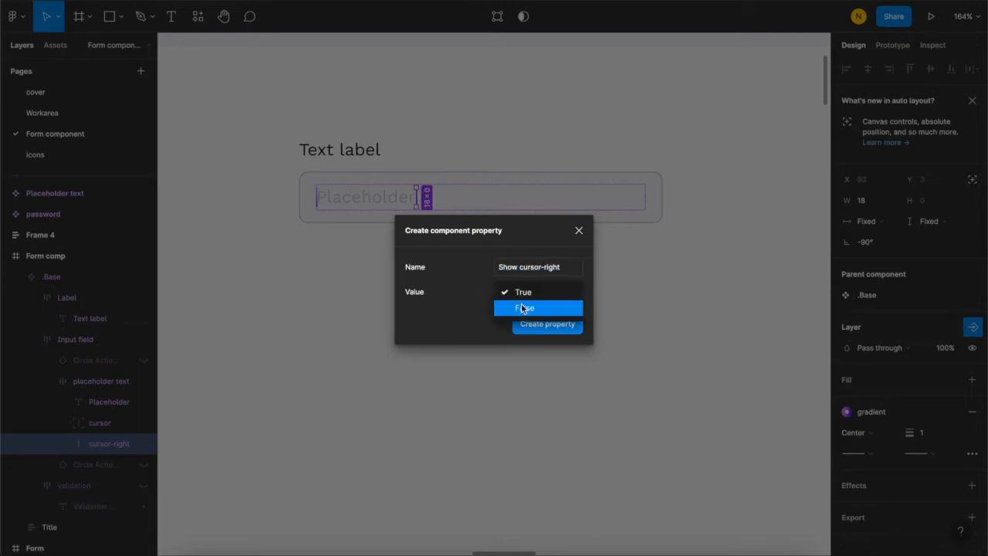
{"action": "left_click", "coordinate": [520, 309]}
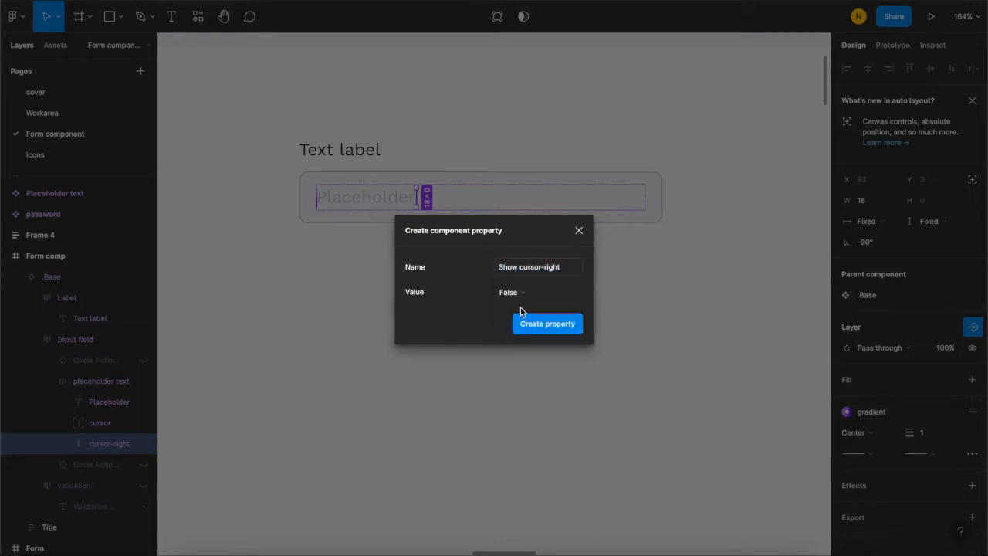
{"action": "left_click", "coordinate": [559, 326]}
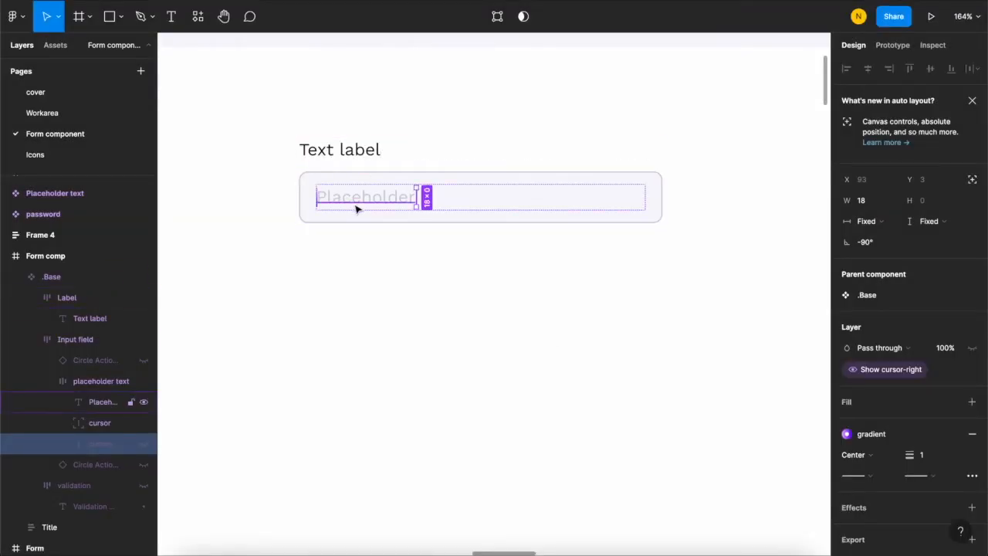
- Edit the Show cursor-right boolean property of the .Base component and set its value to True
{"action": "scroll", "coordinate": [319, 135], "scroll_direction": "up", "scroll_amount": 5}
{"action": "scroll", "coordinate": [315, 309], "scroll_direction": "down", "scroll_amount": 2}
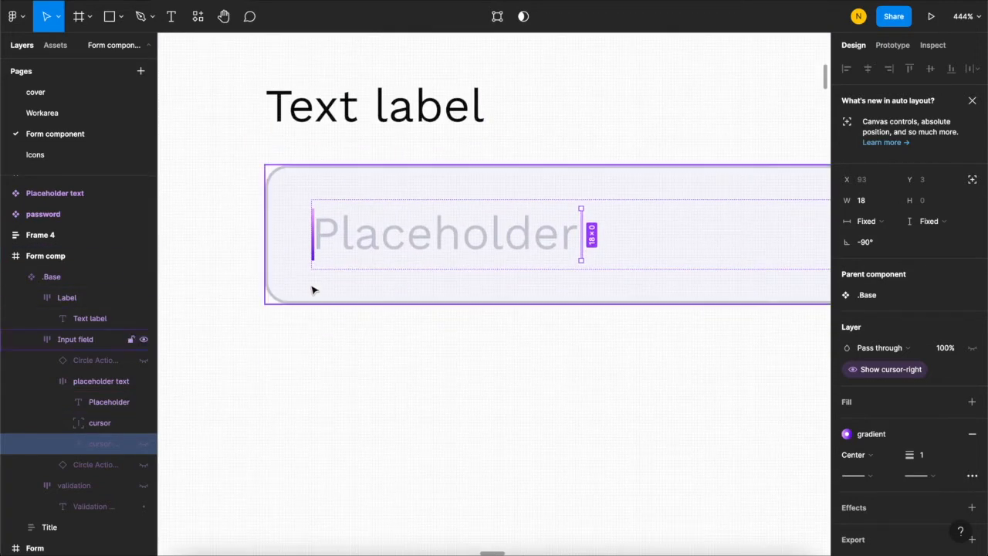
{"action": "scroll", "coordinate": [313, 286], "scroll_direction": "up", "scroll_amount": 5}
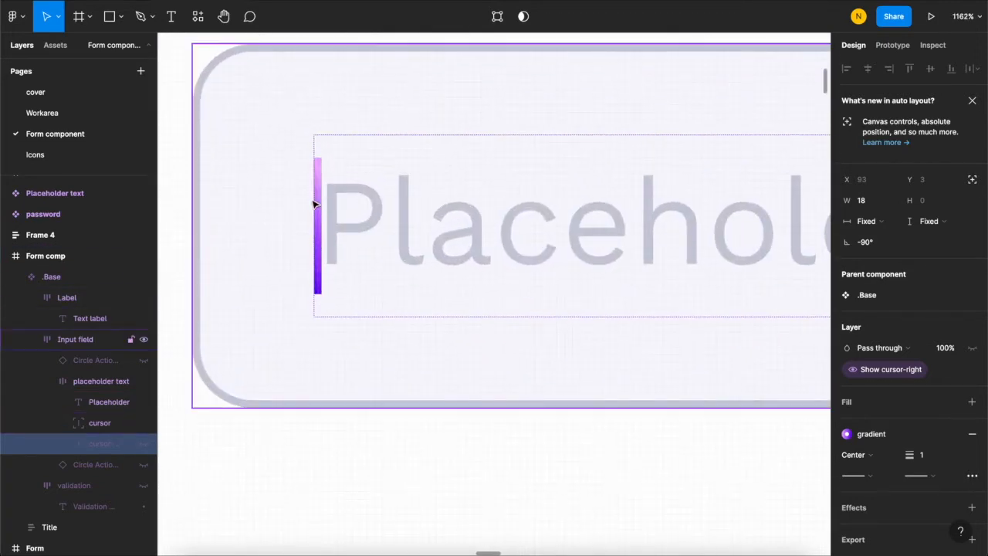
{"action": "scroll", "coordinate": [315, 202], "scroll_direction": "down", "scroll_amount": 3}
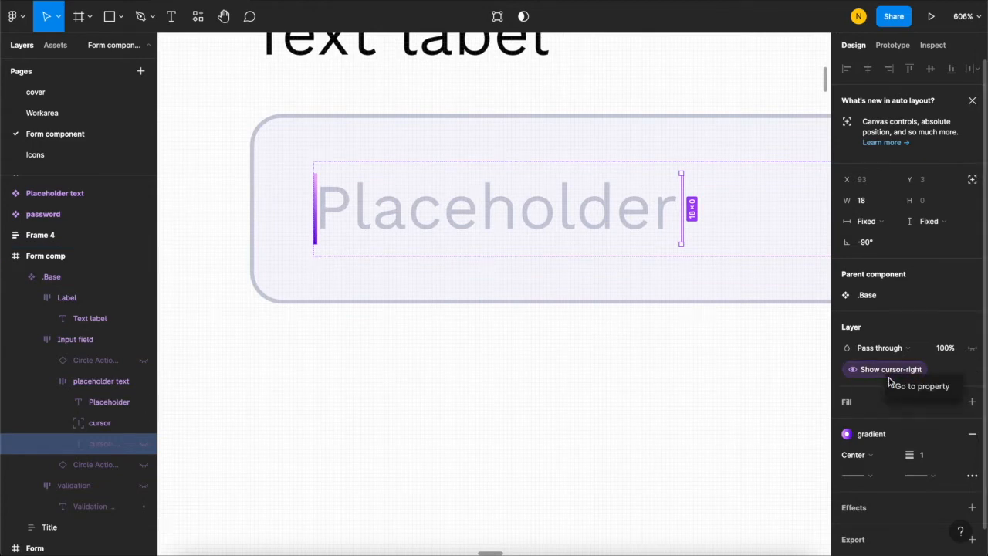
{"action": "left_click", "coordinate": [895, 385]}
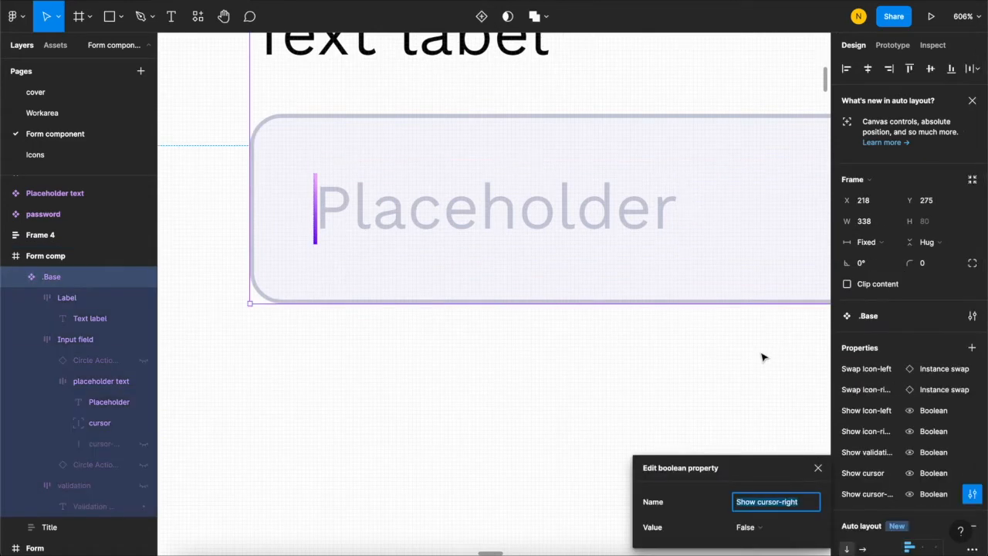
{"action": "left_click", "coordinate": [747, 532]}
{"action": "left_click", "coordinate": [767, 510]}
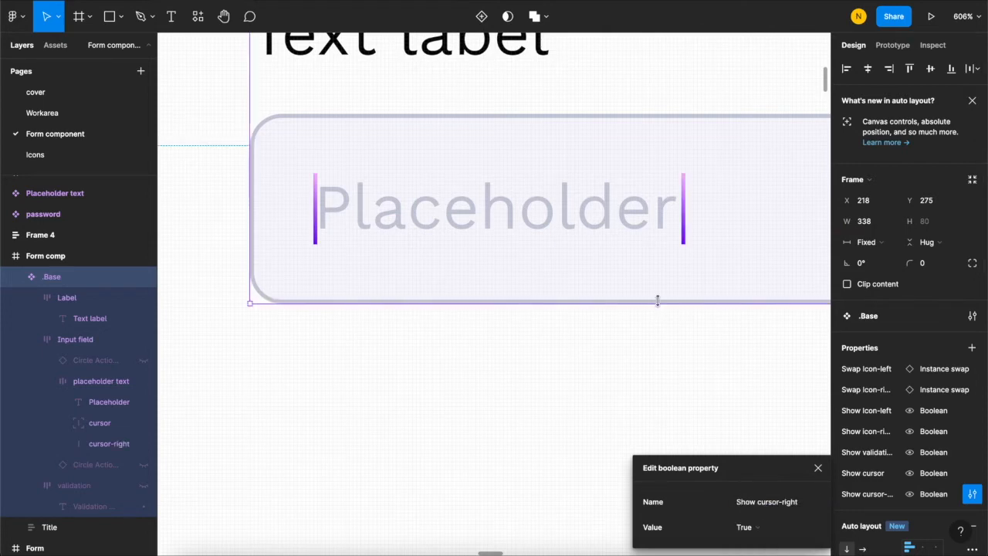
- Set the stroke end caps of both the cursor and cursor-right lines to Round
{"action": "scroll", "coordinate": [328, 177], "scroll_direction": "up", "scroll_amount": 10}
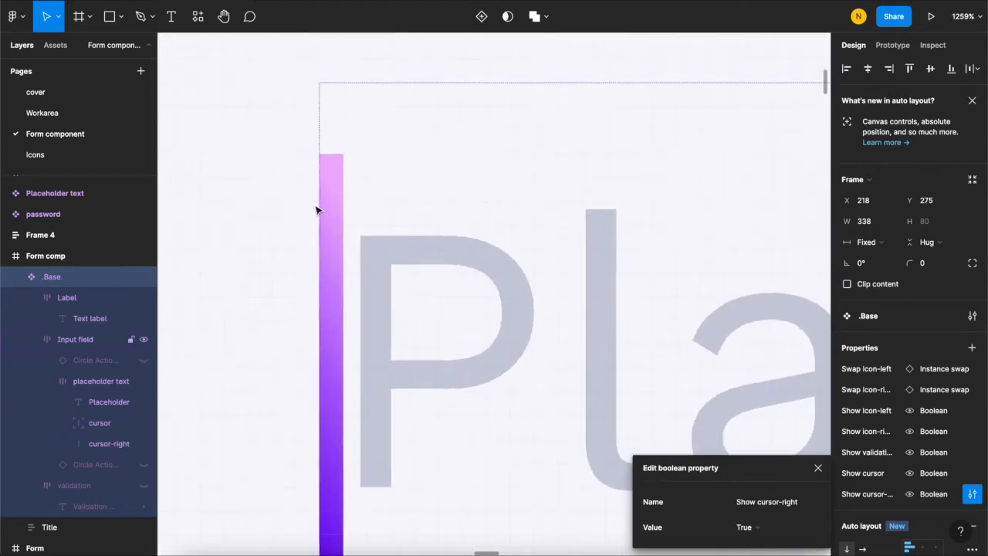
{"action": "key", "text": "Escape"}
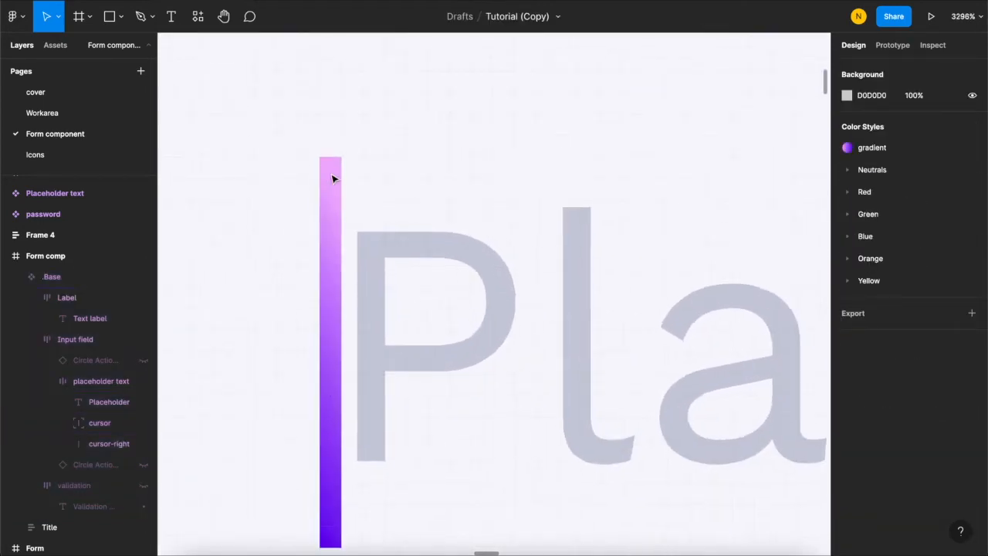
{"action": "scroll", "coordinate": [330, 179], "scroll_direction": "up", "scroll_amount": 5}
{"action": "scroll", "coordinate": [316, 179], "scroll_direction": "down", "scroll_amount": 6}
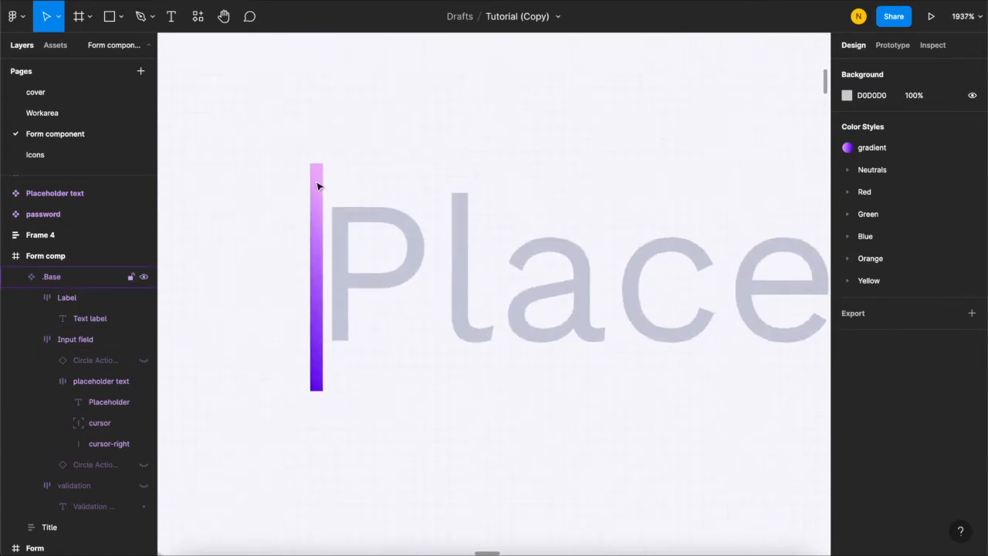
{"action": "left_click", "coordinate": [316, 186]}
{"action": "scroll", "coordinate": [332, 199], "scroll_direction": "down", "scroll_amount": 5}
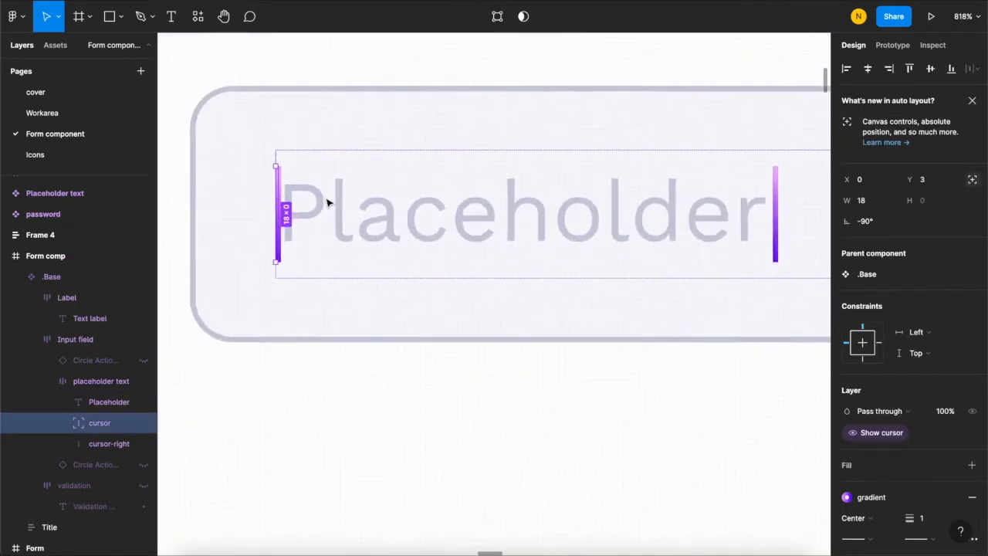
{"action": "scroll", "coordinate": [247, 176], "scroll_direction": "up", "scroll_amount": 4}
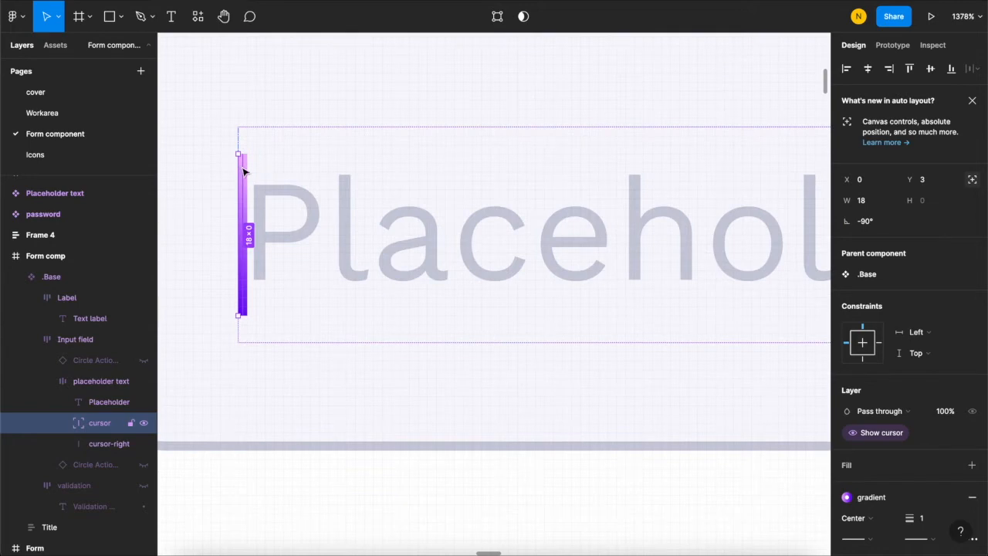
{"action": "scroll", "coordinate": [244, 179], "scroll_direction": "down", "scroll_amount": 5}
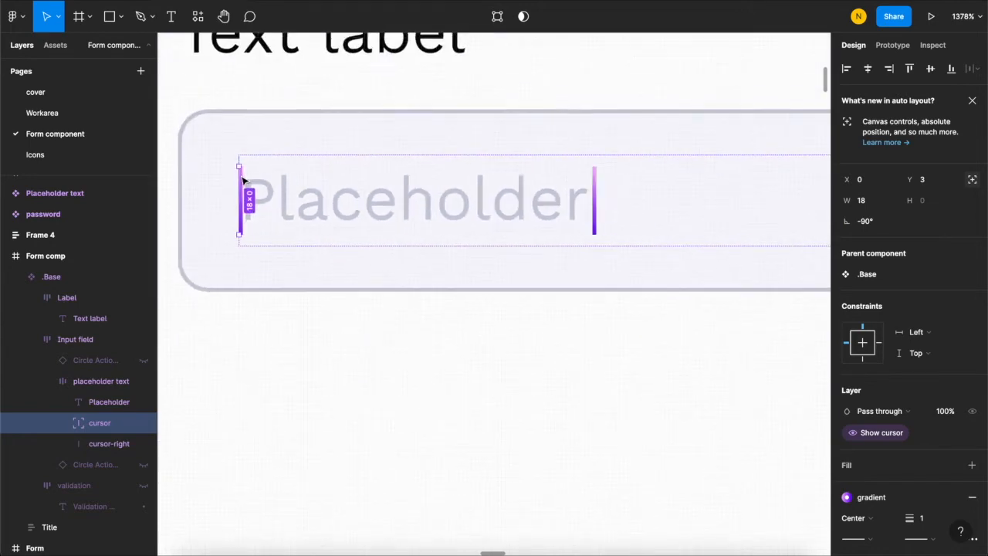
{"action": "left_click", "coordinate": [593, 179], "text": "shift"}
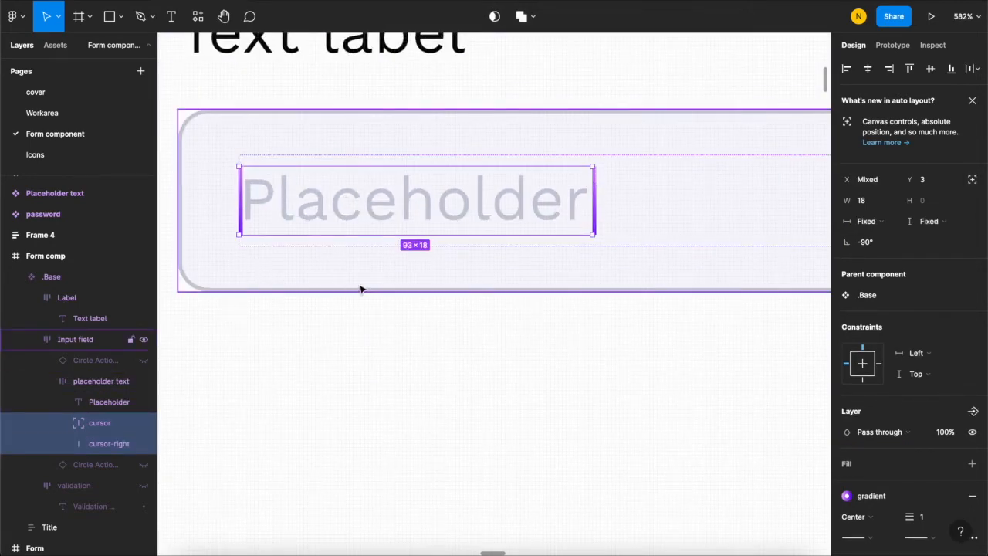
{"action": "scroll", "coordinate": [880, 391], "scroll_direction": "down", "scroll_amount": 3}
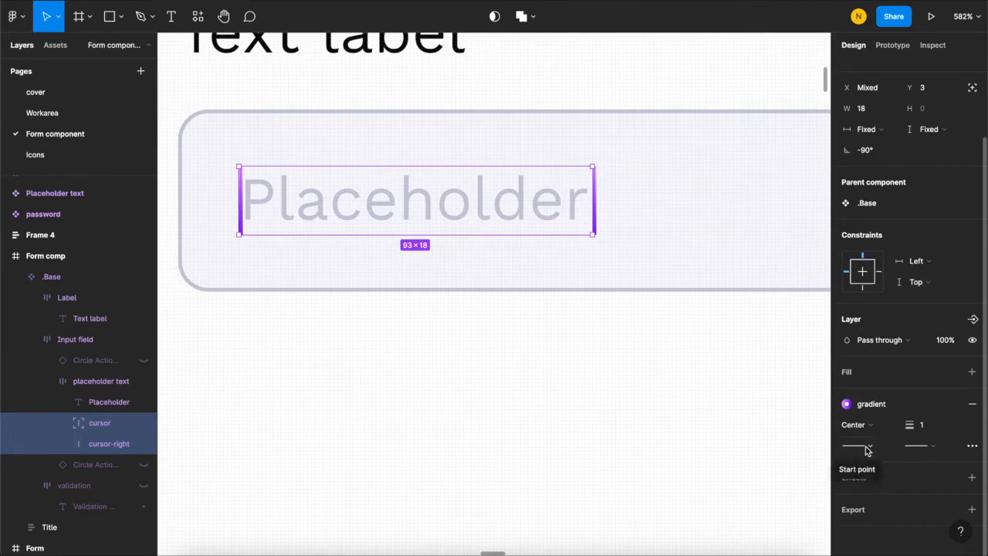
{"action": "left_click", "coordinate": [867, 448]}
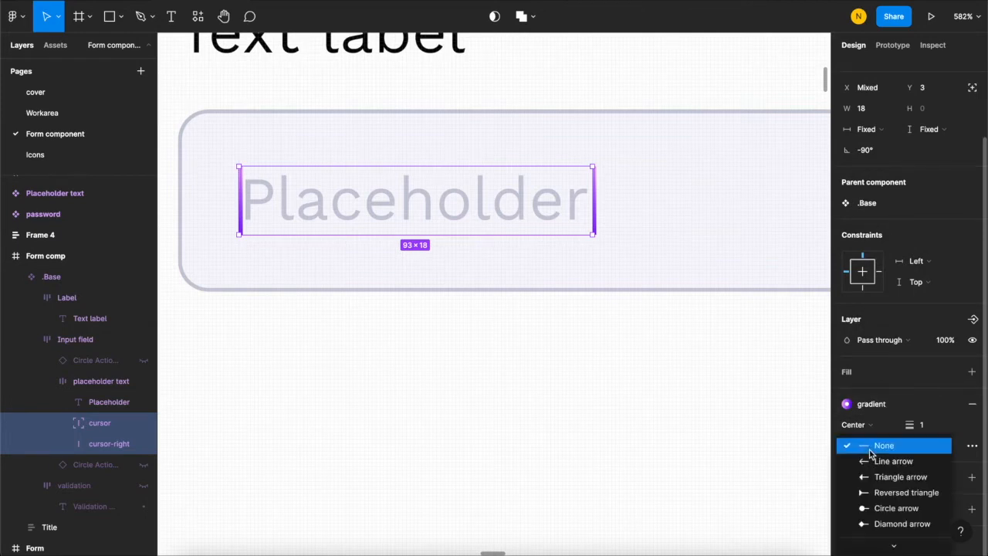
{"action": "scroll", "coordinate": [880, 493], "scroll_direction": "down", "scroll_amount": 1}
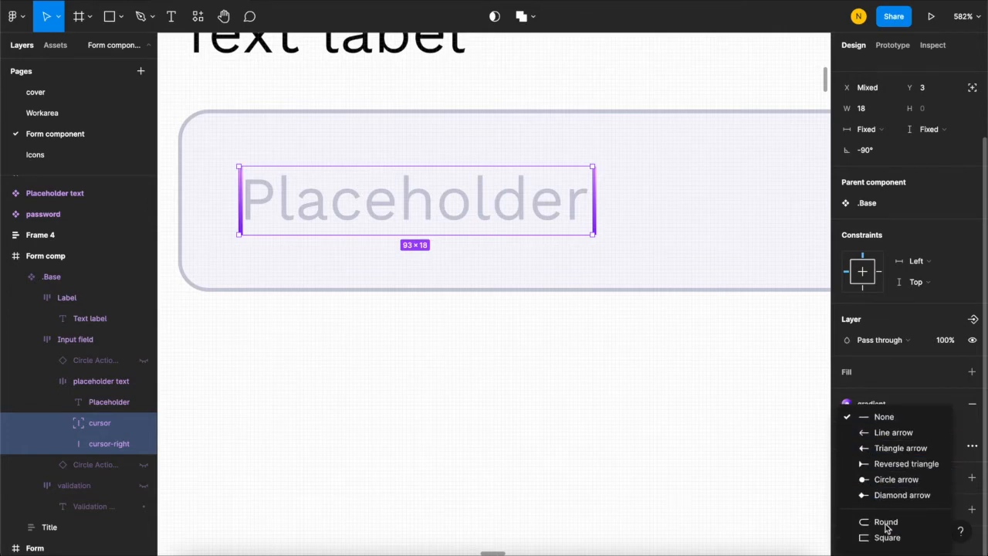
{"action": "left_click", "coordinate": [885, 524]}
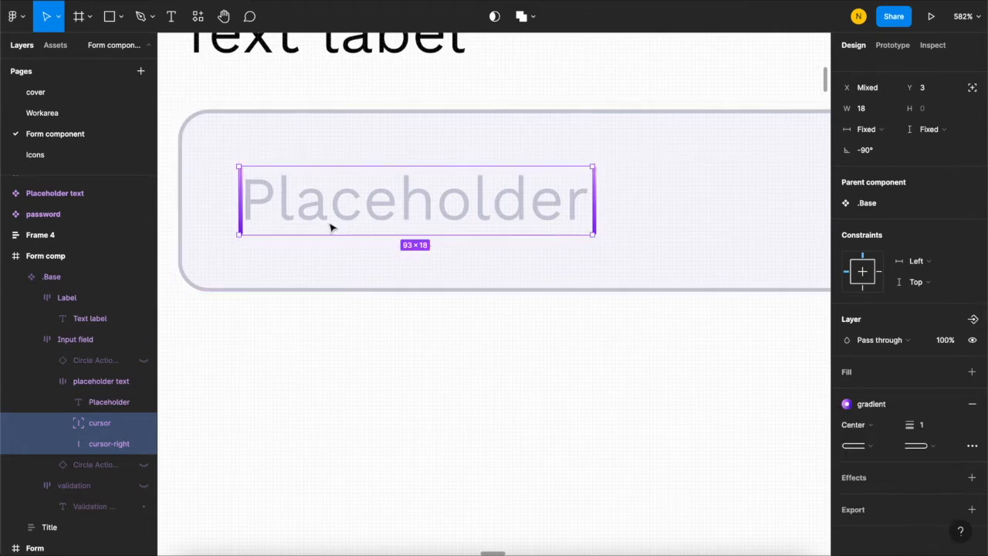
- Examine the rounded ends of both cursor lines and their placement around the Placeholder text in the placeholder text frame
{"action": "scroll", "coordinate": [220, 168], "scroll_direction": "up", "scroll_amount": 5}
{"action": "scroll", "coordinate": [220, 168], "scroll_direction": "up", "scroll_amount": 2}
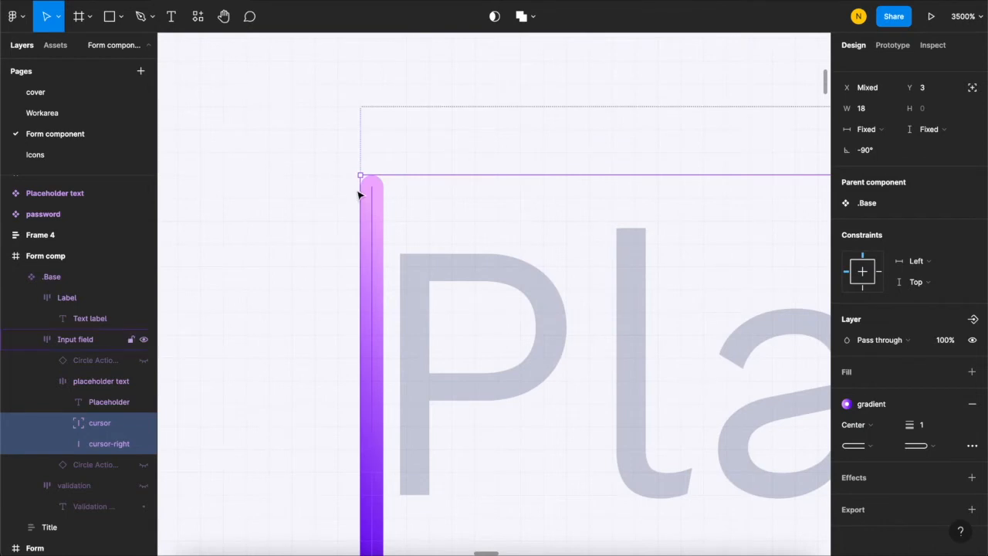
{"action": "scroll", "coordinate": [307, 220], "scroll_direction": "down", "scroll_amount": 5}
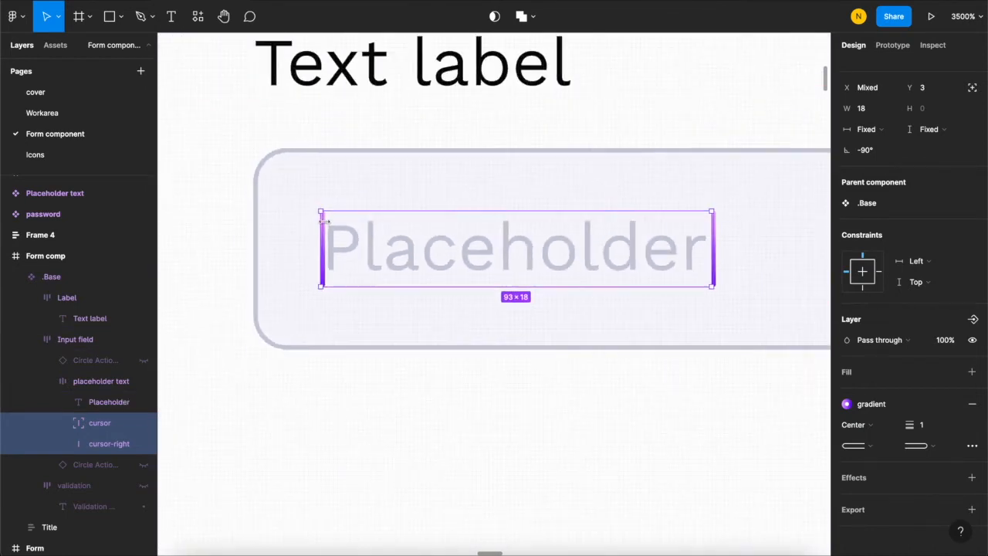
{"action": "scroll", "coordinate": [528, 230], "scroll_direction": "down", "scroll_amount": 2}
{"action": "scroll", "coordinate": [513, 234], "scroll_direction": "down", "scroll_amount": 2}
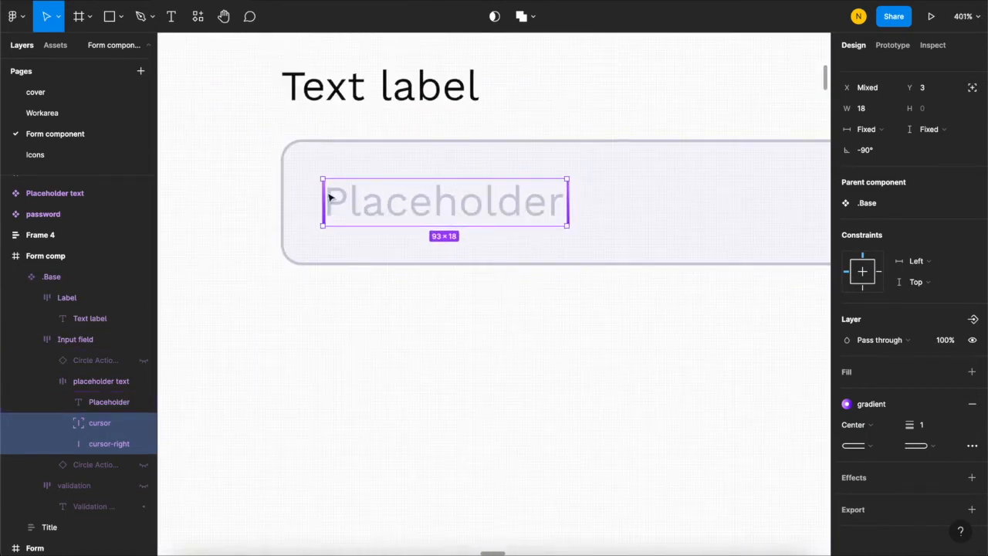
{"action": "left_click", "coordinate": [527, 212]}
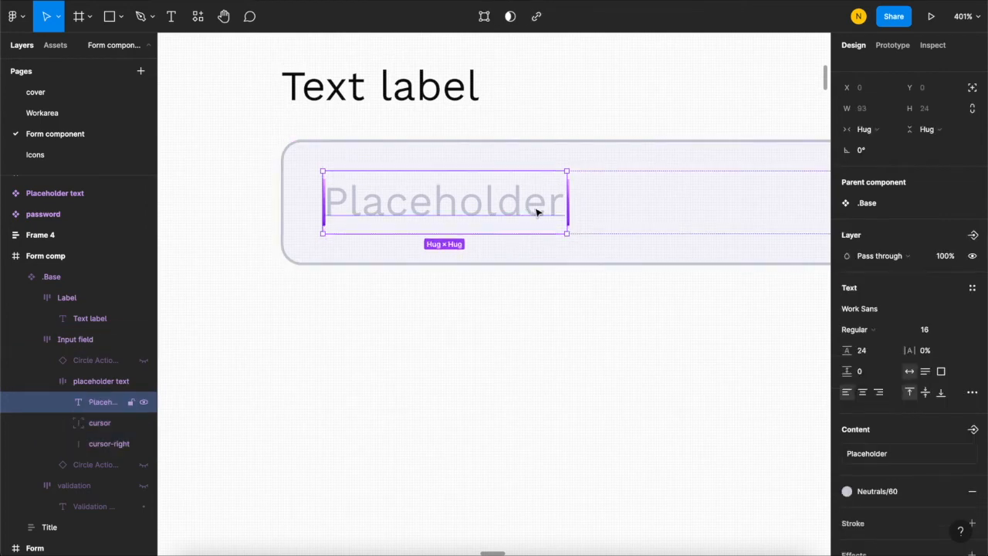
{"action": "left_click", "coordinate": [596, 233]}
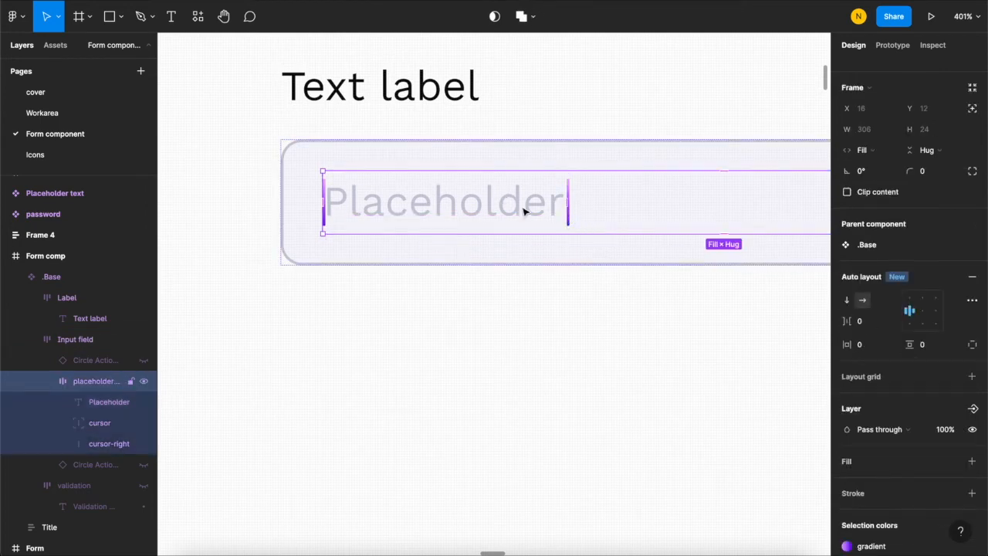
{"action": "scroll", "coordinate": [883, 319], "scroll_direction": "down", "scroll_amount": 1}
{"action": "scroll", "coordinate": [518, 203], "scroll_direction": "up", "scroll_amount": 3}
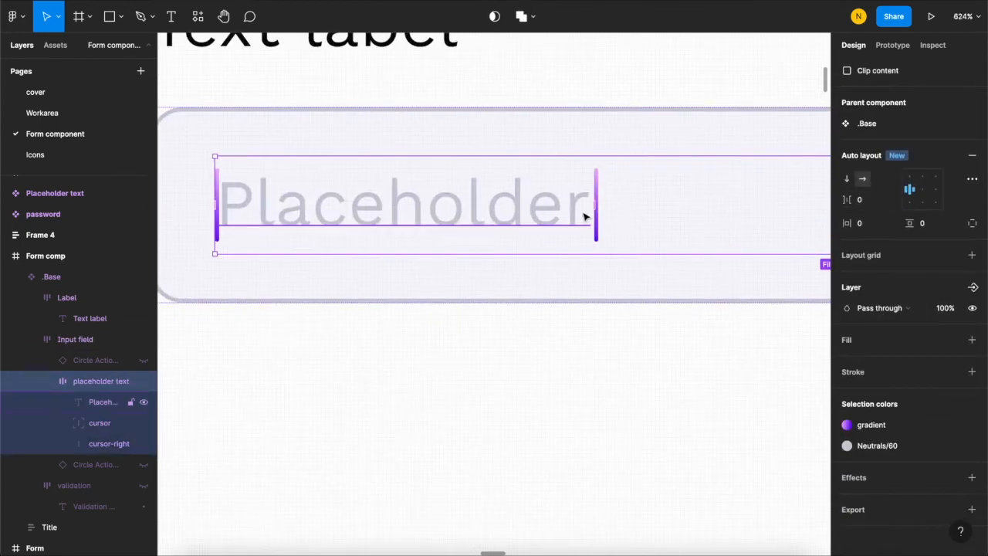
{"action": "scroll", "coordinate": [587, 258], "scroll_direction": "down", "scroll_amount": 5}
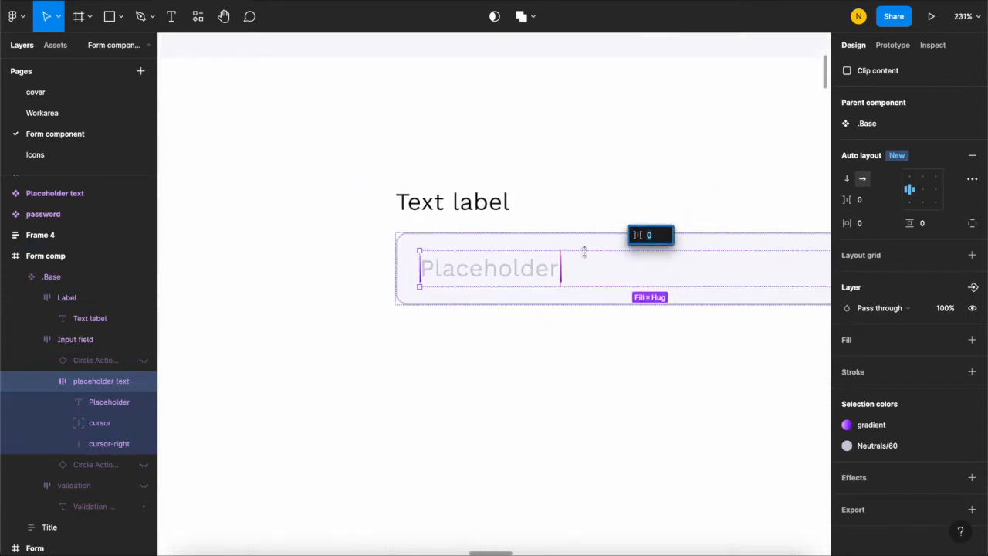
{"action": "scroll", "coordinate": [456, 280], "scroll_direction": "up", "scroll_amount": 3}
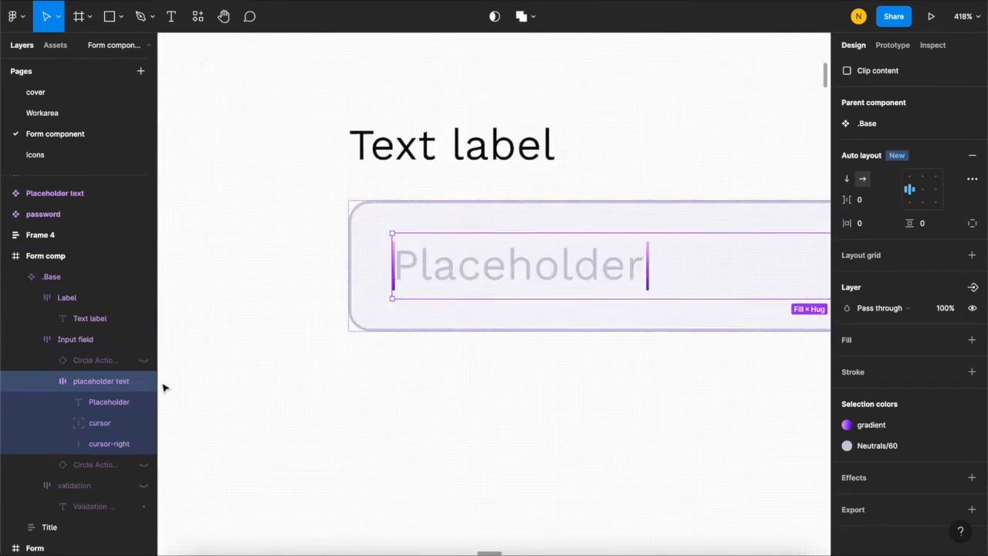
- Go to the Show cursor boolean property from the left cursor layer and set its value to False
{"action": "left_click", "coordinate": [91, 428]}
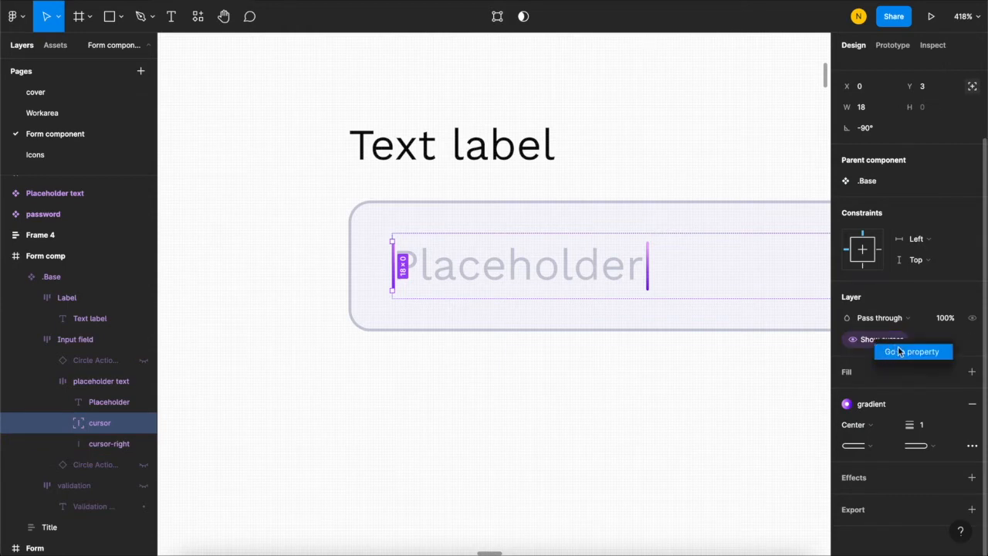
{"action": "left_click", "coordinate": [912, 352]}
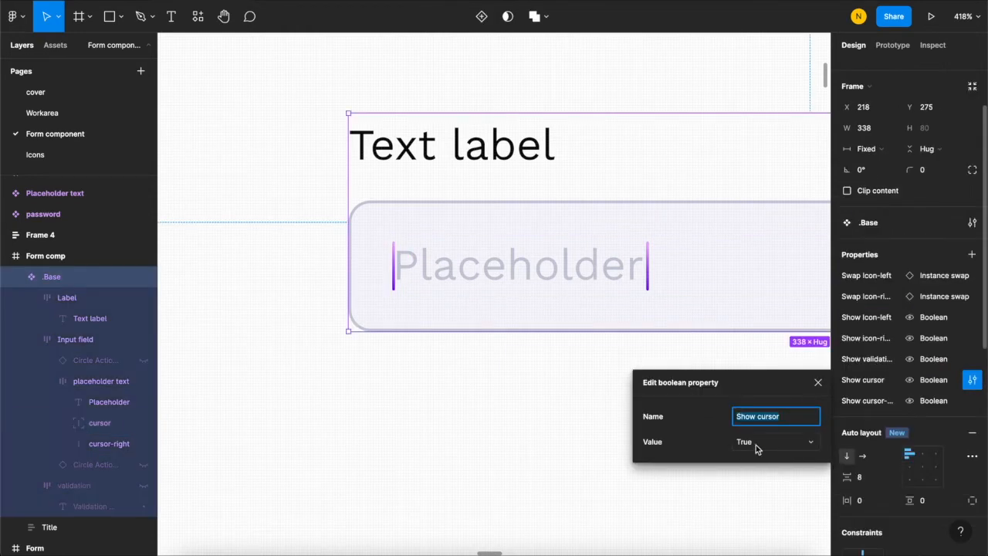
{"action": "left_click", "coordinate": [756, 442]}
{"action": "left_click", "coordinate": [760, 458]}
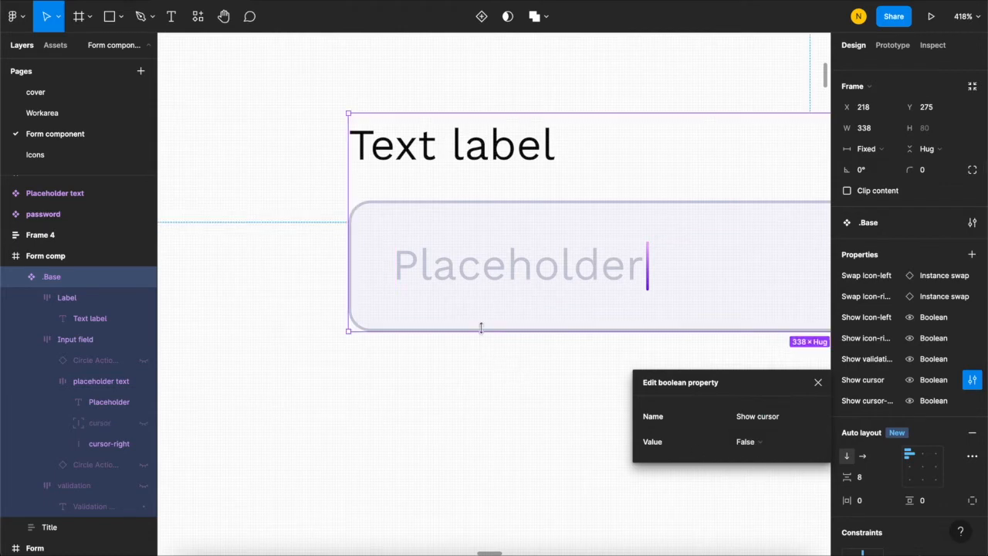
- Go to the Show cursor-right boolean property from the cursor-right layer and set its value to False
{"action": "left_click", "coordinate": [647, 287]}
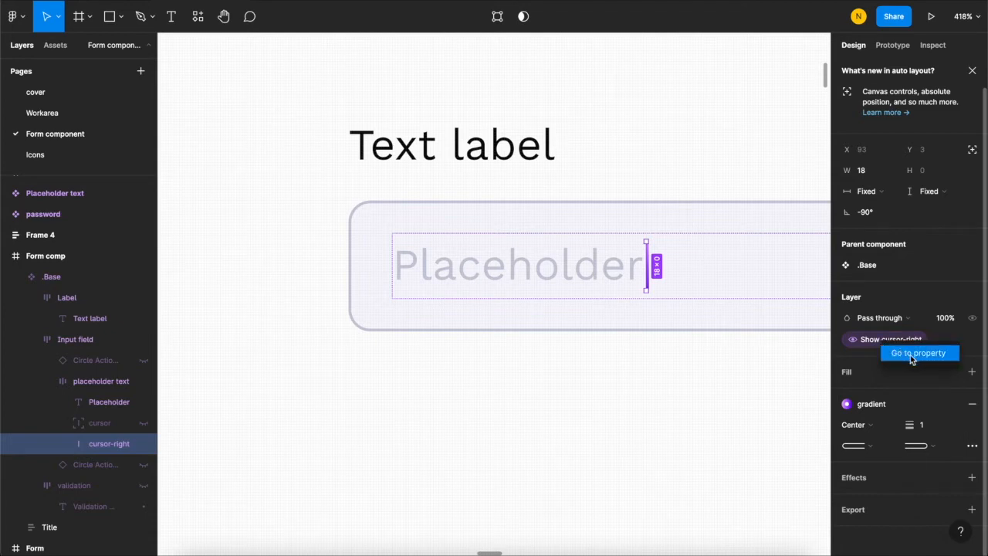
{"action": "left_click", "coordinate": [910, 355]}
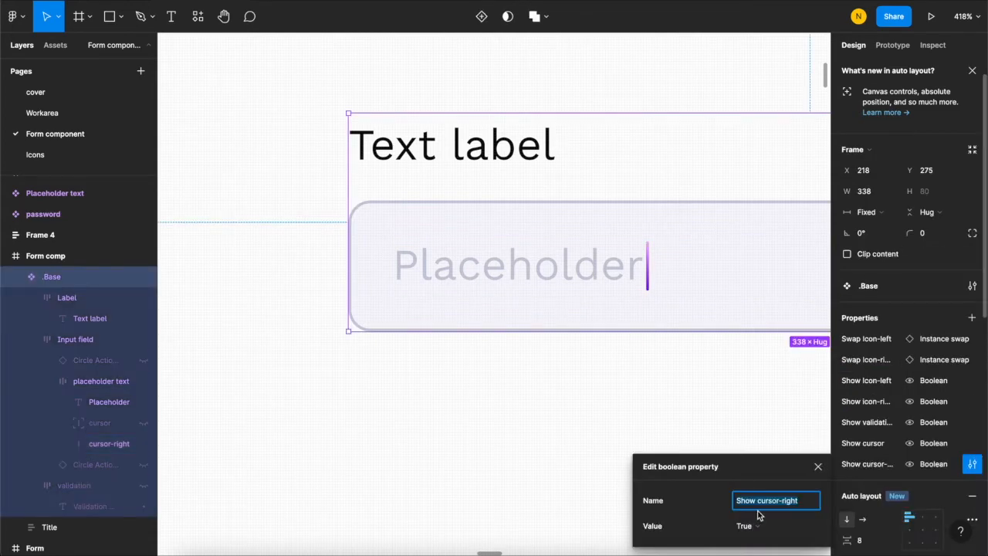
{"action": "left_click", "coordinate": [761, 533]}
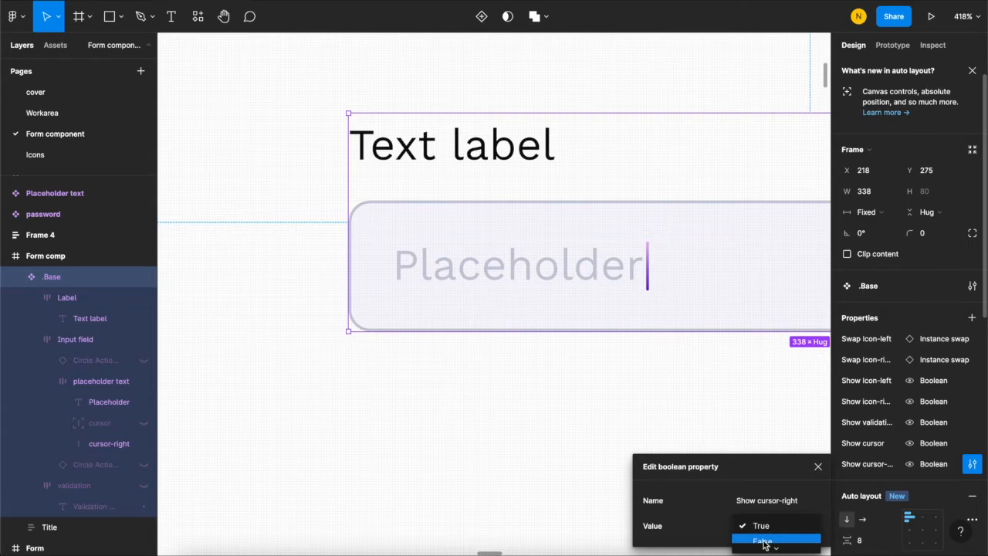
{"action": "left_click", "coordinate": [763, 540]}
{"action": "left_click", "coordinate": [817, 466]}
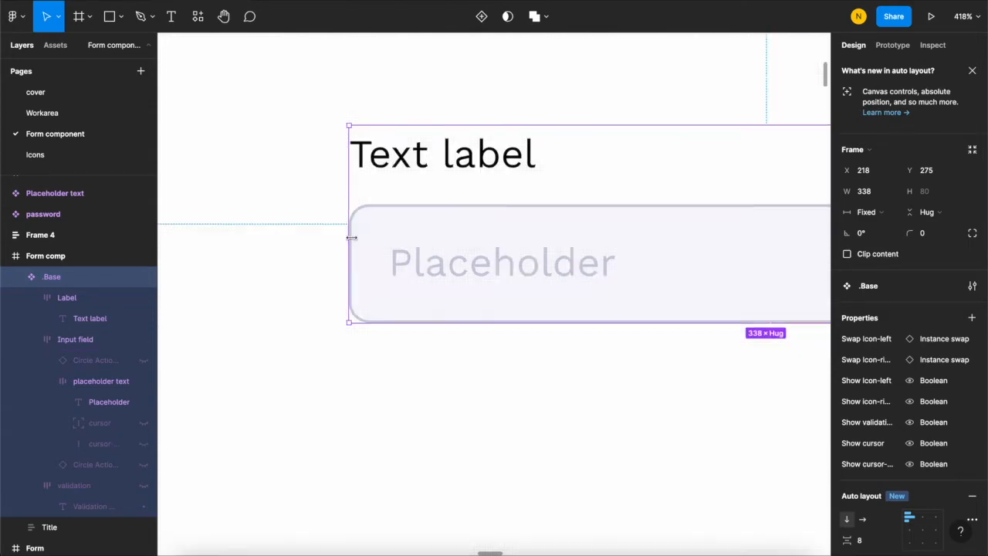
- Add a second variant to the .Base component and name it paswword
{"action": "scroll", "coordinate": [351, 238], "scroll_direction": "down", "scroll_amount": 10, "text": "ctrl"}
{"action": "left_click", "coordinate": [360, 278]}
{"action": "scroll", "coordinate": [350, 269], "scroll_direction": "down", "scroll_amount": 2}
{"action": "scroll", "coordinate": [350, 272], "scroll_direction": "right", "scroll_amount": 2}
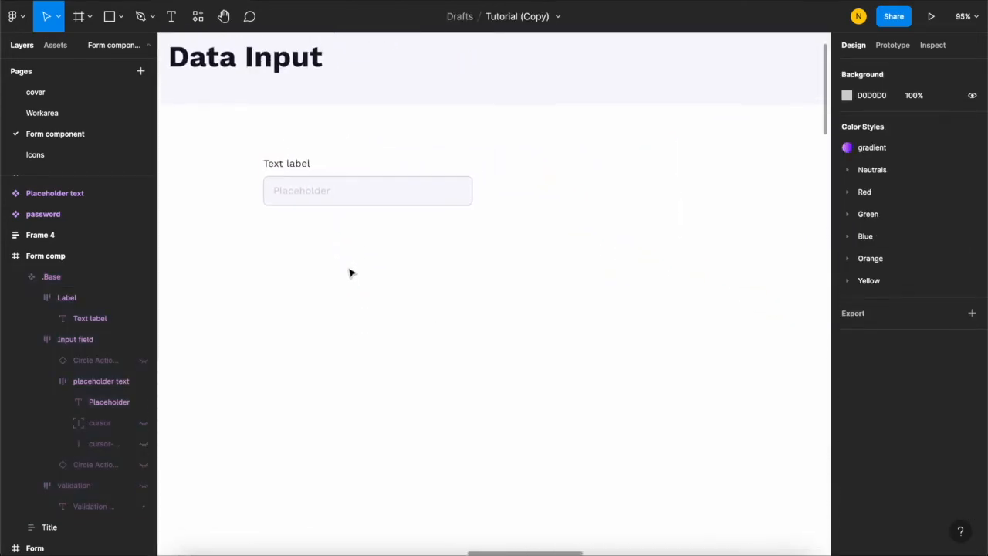
{"action": "left_click", "coordinate": [313, 193]}
{"action": "scroll", "coordinate": [365, 223], "scroll_direction": "down", "scroll_amount": 5, "text": "ctrl"}
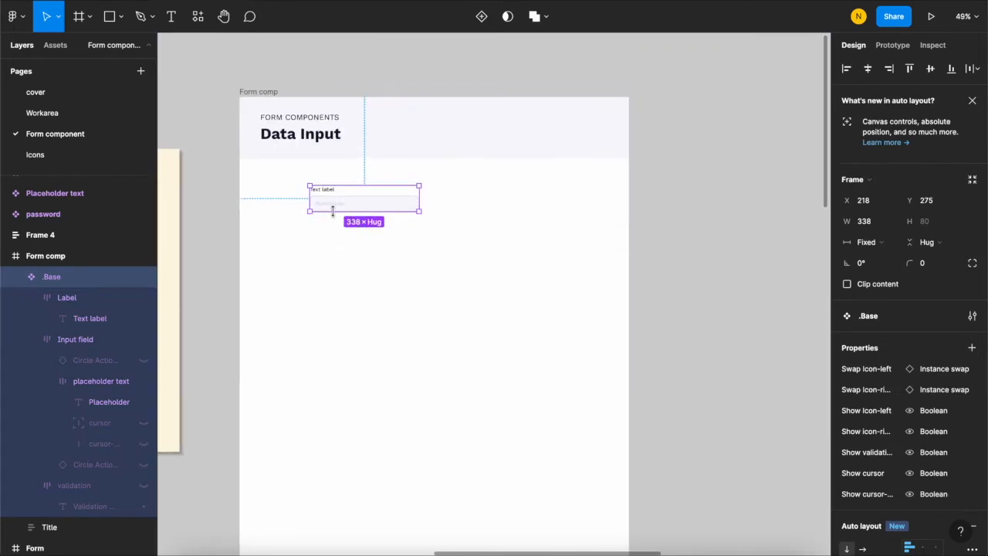
{"action": "scroll", "coordinate": [344, 206], "scroll_direction": "up", "scroll_amount": 3, "text": "ctrl"}
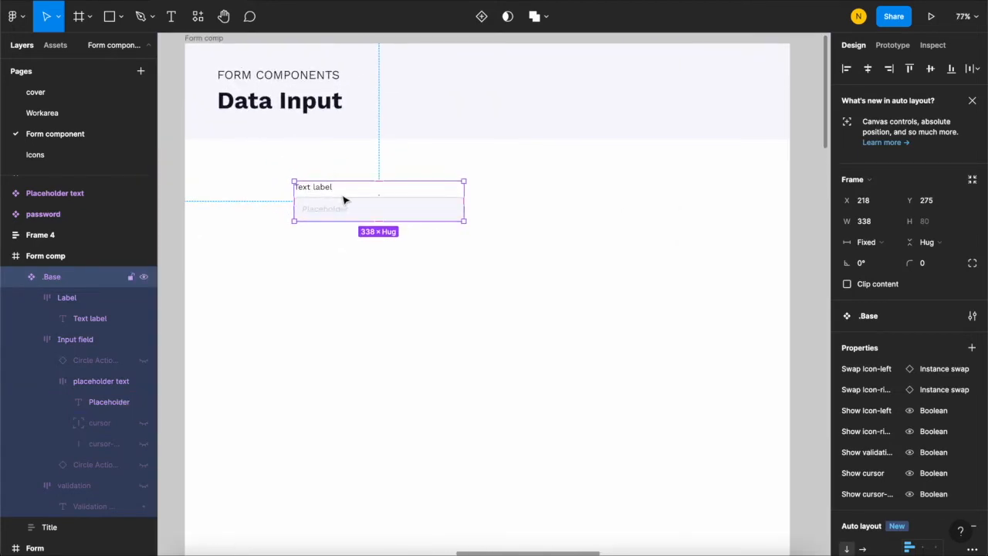
{"action": "scroll", "coordinate": [314, 243], "scroll_direction": "up", "scroll_amount": 1, "text": "ctrl"}
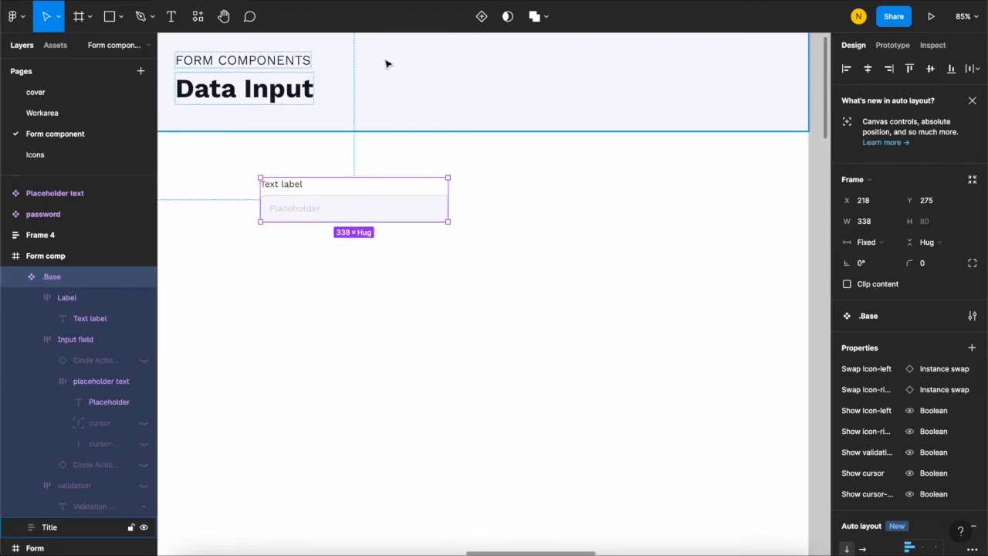
{"action": "left_click", "coordinate": [481, 19]}
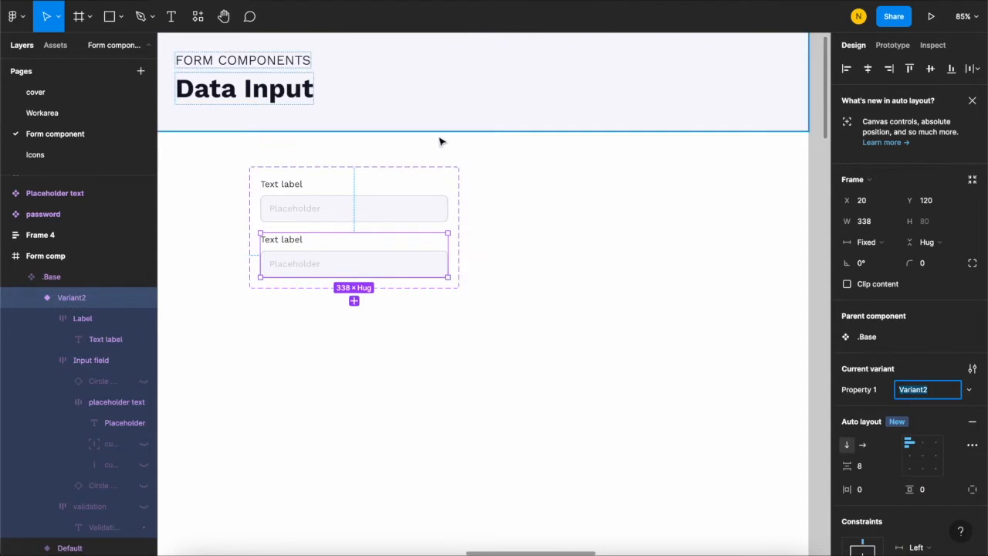
{"action": "scroll", "coordinate": [271, 263], "scroll_direction": "up", "scroll_amount": 3}
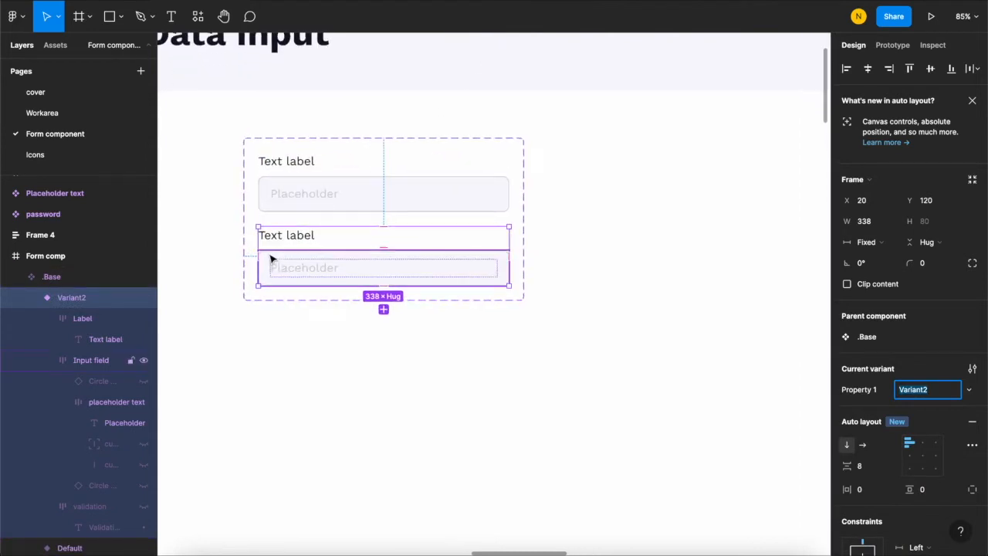
{"action": "type", "text": "p"}
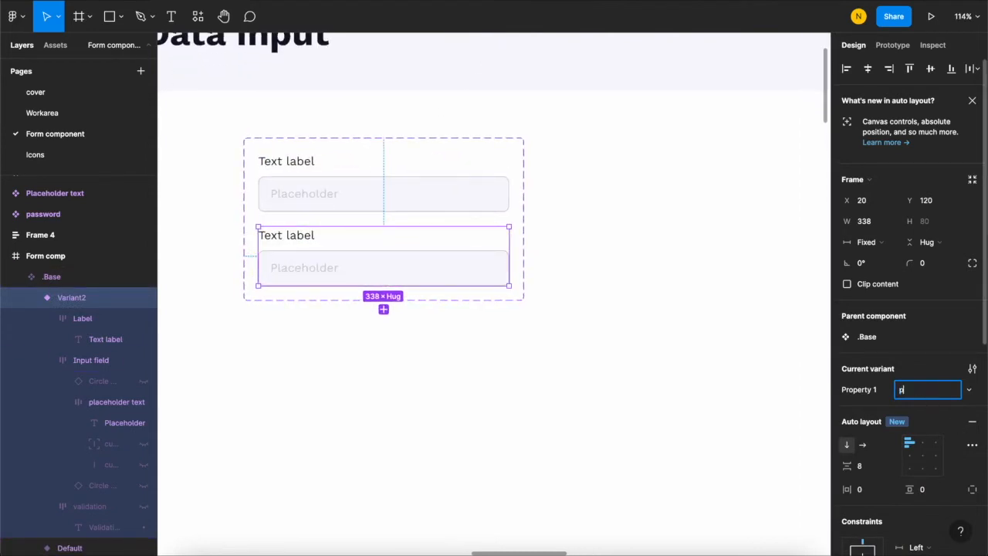
{"action": "key", "text": "Return"}
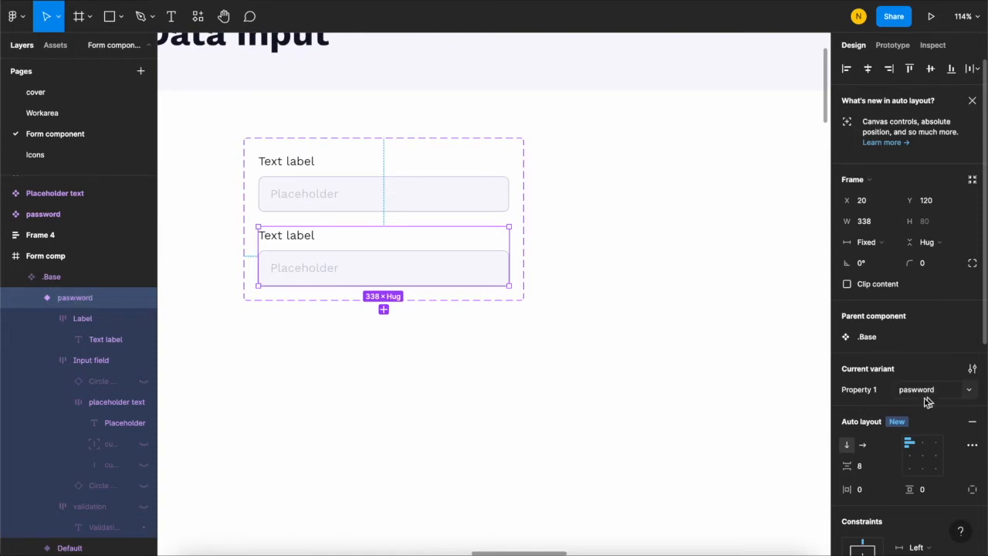
- Rename the .Base component set's variant property Property 1 to Input type
{"action": "left_click", "coordinate": [363, 143]}
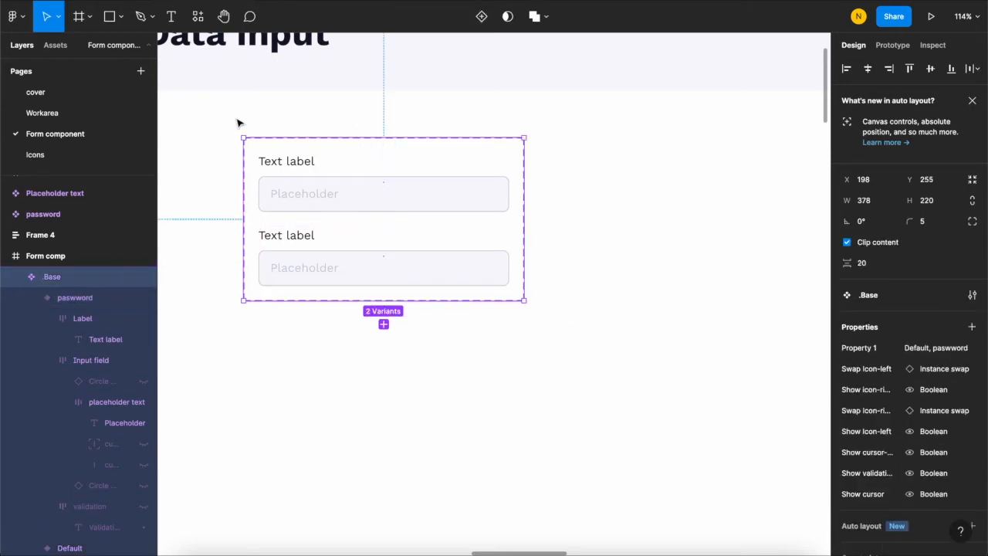
{"action": "double_click", "coordinate": [871, 349]}
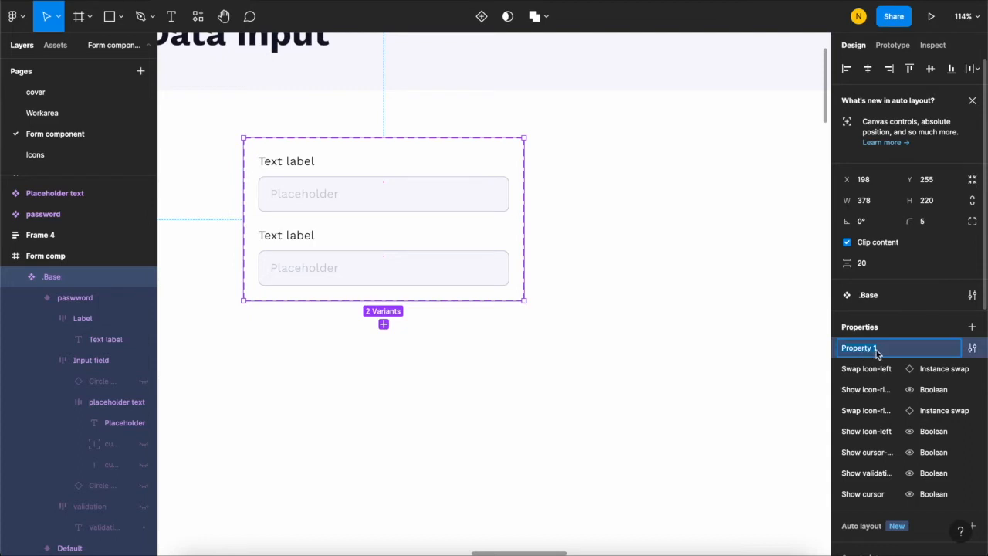
{"action": "key", "text": "BackSpace"}
{"action": "key", "text": "Return"}
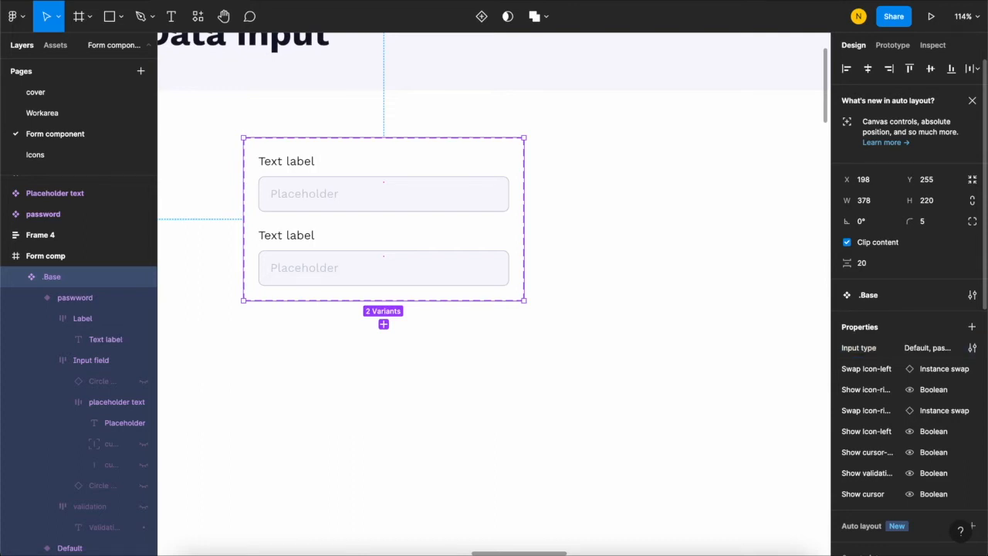
- Rename the Default value of the Input type variant property to Text
{"action": "left_click", "coordinate": [972, 348]}
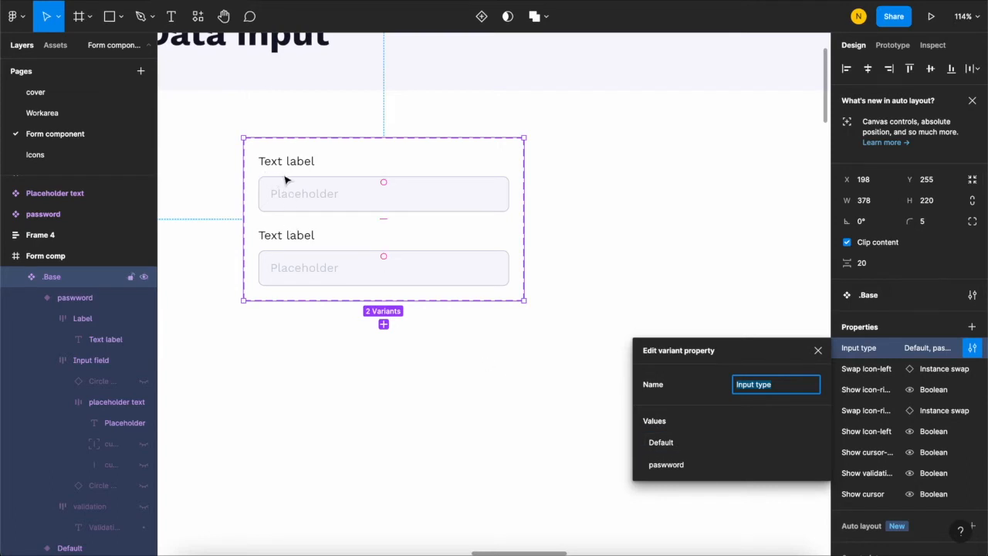
{"action": "double_click", "coordinate": [677, 442]}
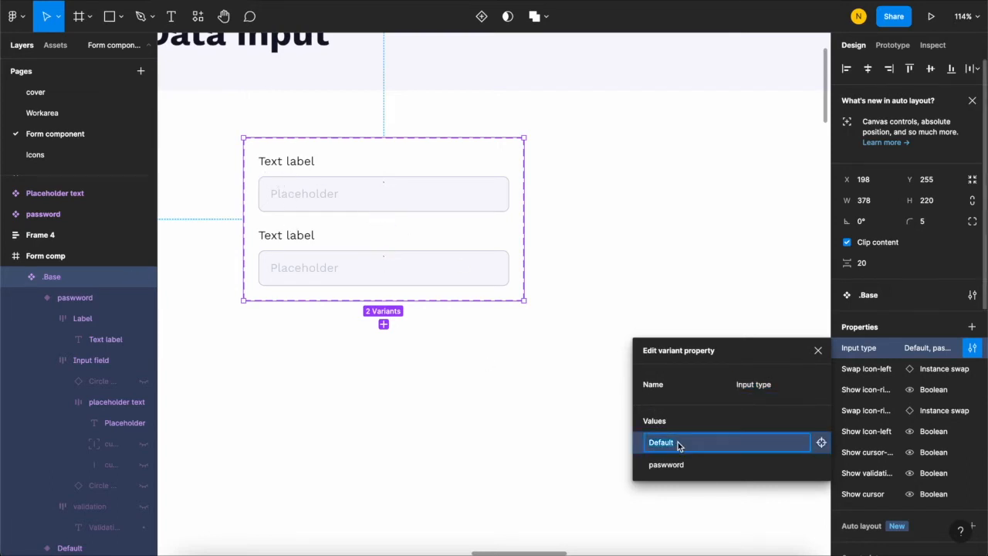
{"action": "type", "text": "Text"}
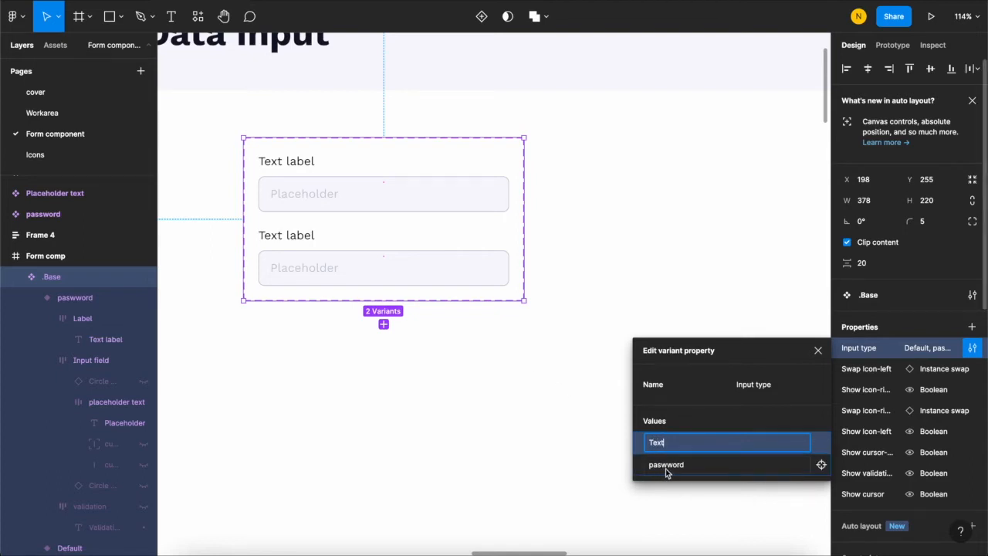
{"action": "left_click", "coordinate": [818, 353]}
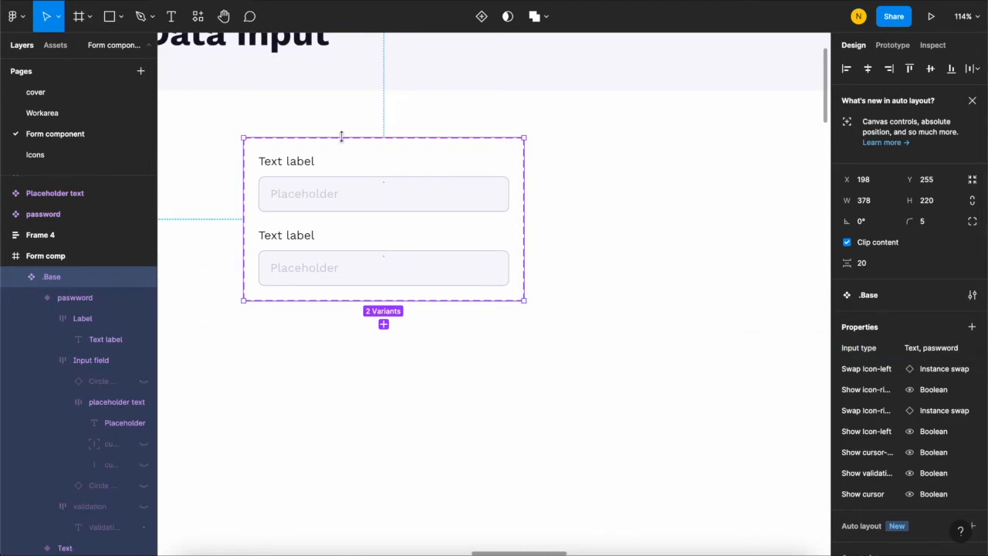
- Add auto layout to the .Base component set and arrange its two variants horizontally
{"action": "scroll", "coordinate": [926, 440], "scroll_direction": "down", "scroll_amount": 4}
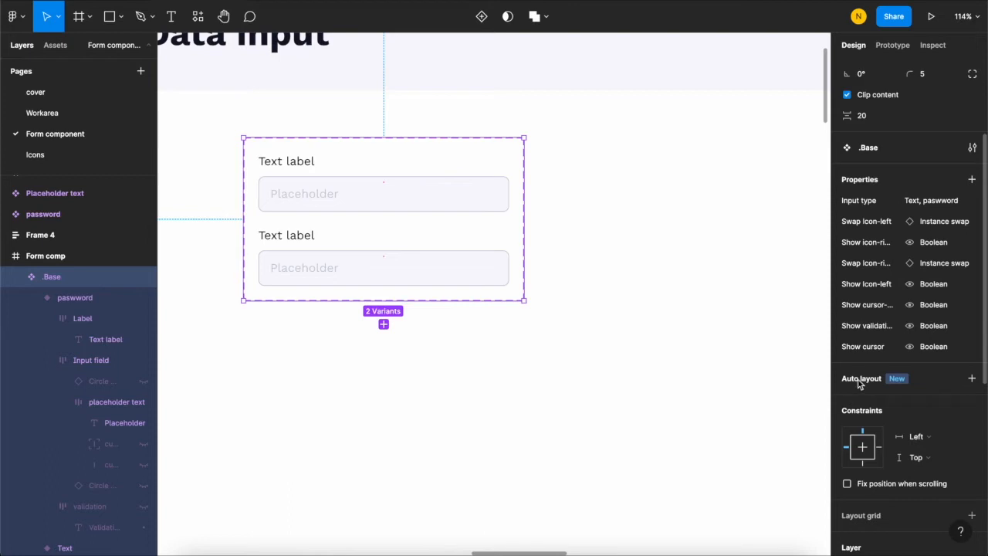
{"action": "left_click", "coordinate": [972, 378]}
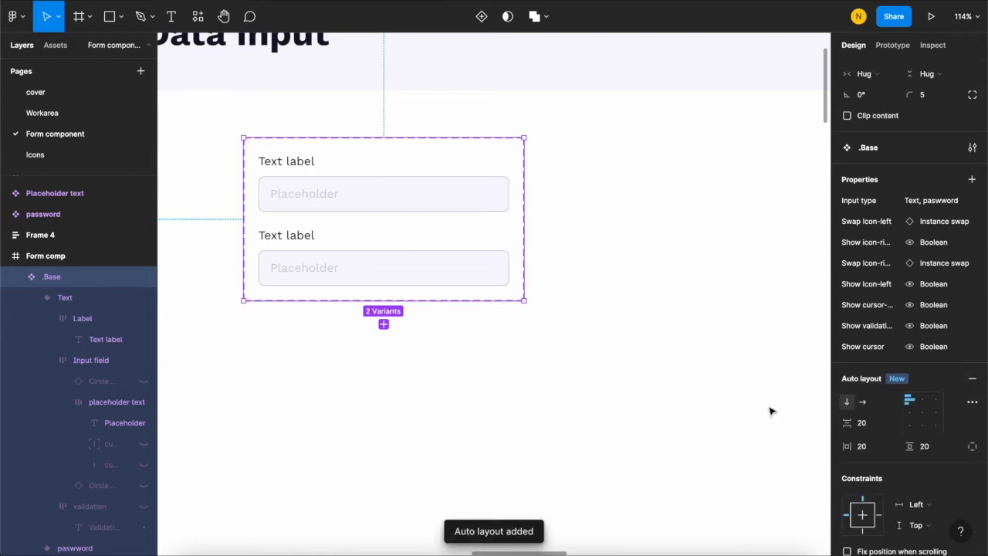
{"action": "left_click", "coordinate": [864, 405]}
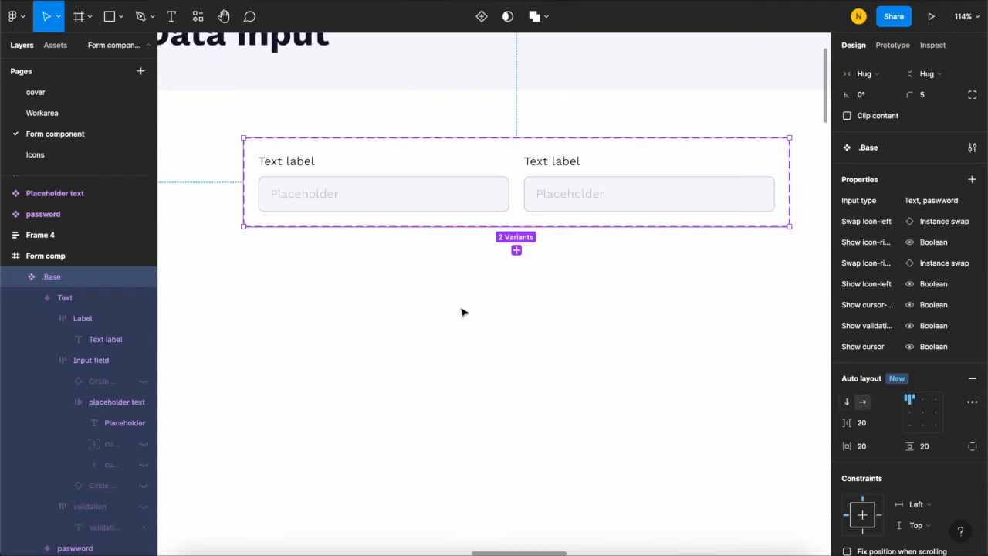
- Set the auto layout spacing between the variants of the .Base component set to 40
{"action": "scroll", "coordinate": [384, 245], "scroll_direction": "down", "scroll_amount": 2}
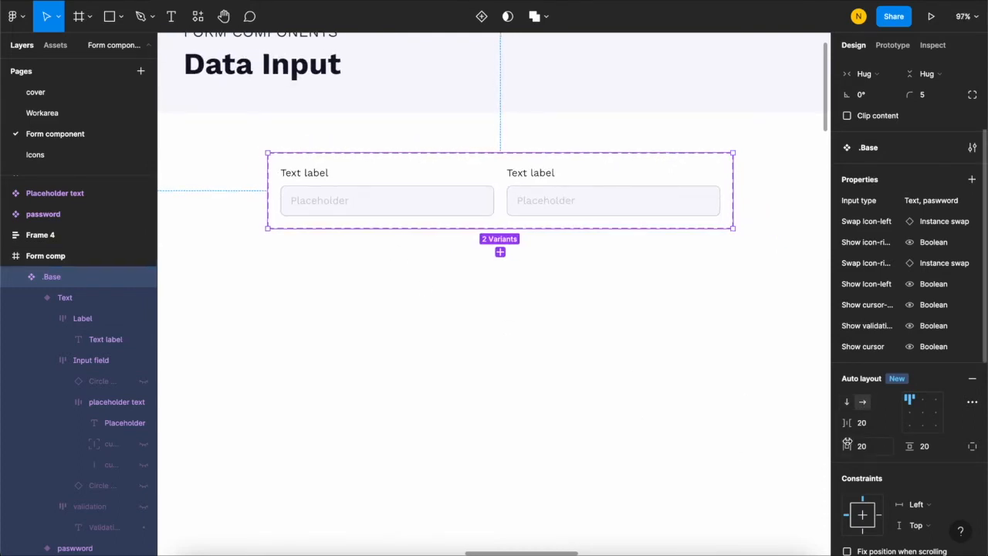
{"action": "left_click", "coordinate": [872, 430]}
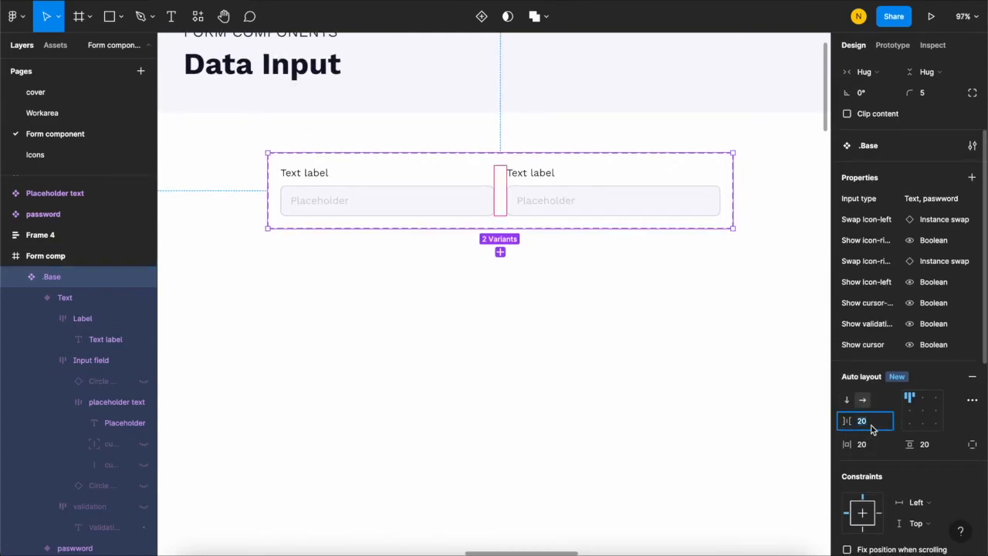
{"action": "type", "text": "40"}
{"action": "key", "text": "Return"}
{"action": "scroll", "coordinate": [448, 242], "scroll_direction": "down", "scroll_amount": 5}
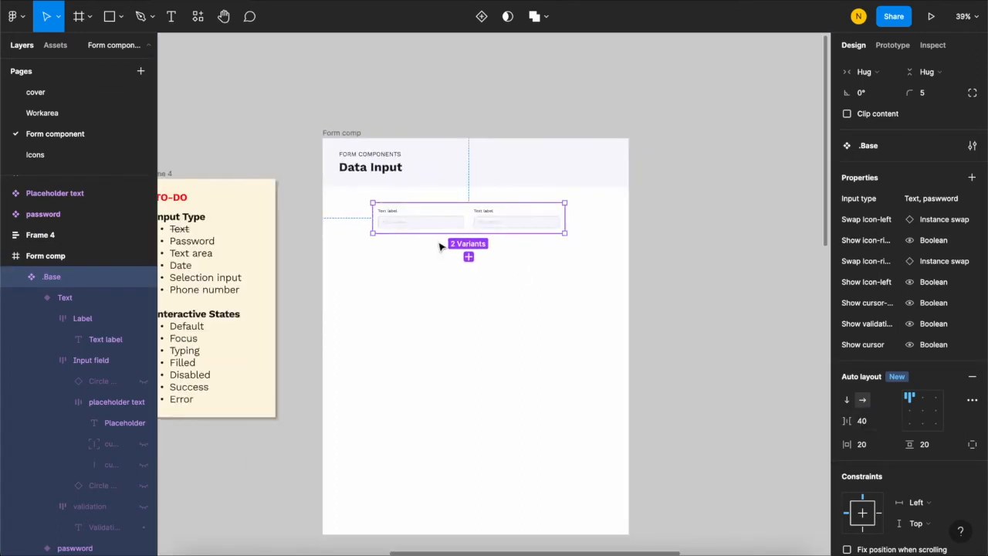
{"action": "scroll", "coordinate": [441, 242], "scroll_direction": "up", "scroll_amount": 2}
{"action": "left_click_drag", "start_coordinate": [425, 203], "coordinate": [406, 215]}
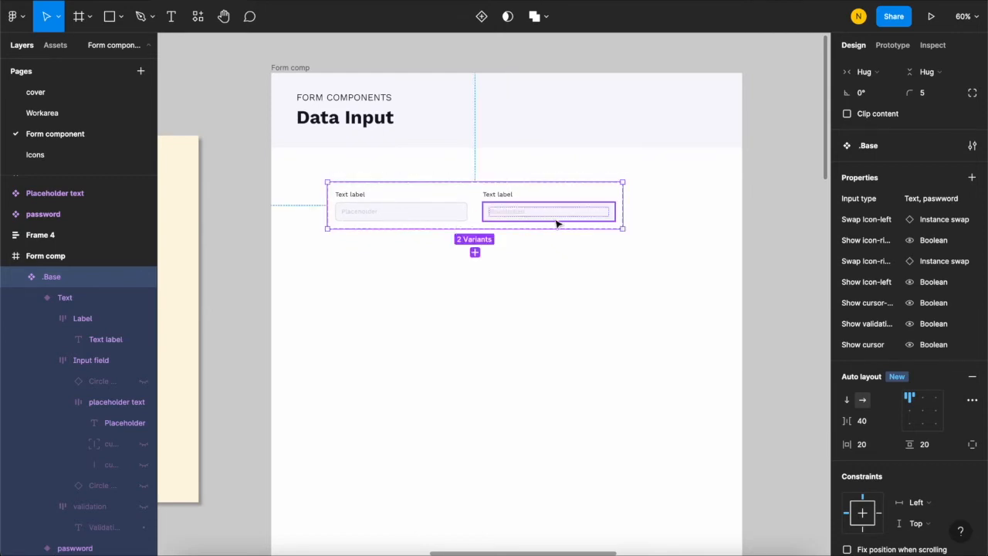
- Change the placeholder text in the paswword variant's input field to Password
{"action": "scroll", "coordinate": [494, 209], "scroll_direction": "up", "scroll_amount": 5}
{"action": "left_click", "coordinate": [494, 210]}
{"action": "scroll", "coordinate": [532, 202], "scroll_direction": "up", "scroll_amount": 5}
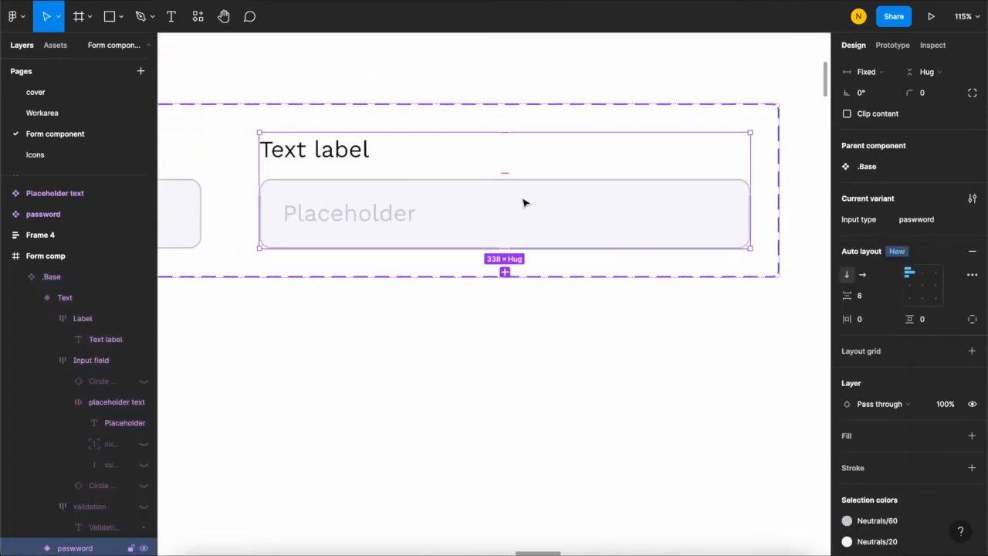
{"action": "scroll", "coordinate": [342, 157], "scroll_direction": "up", "scroll_amount": 1}
{"action": "scroll", "coordinate": [355, 185], "scroll_direction": "up", "scroll_amount": 2}
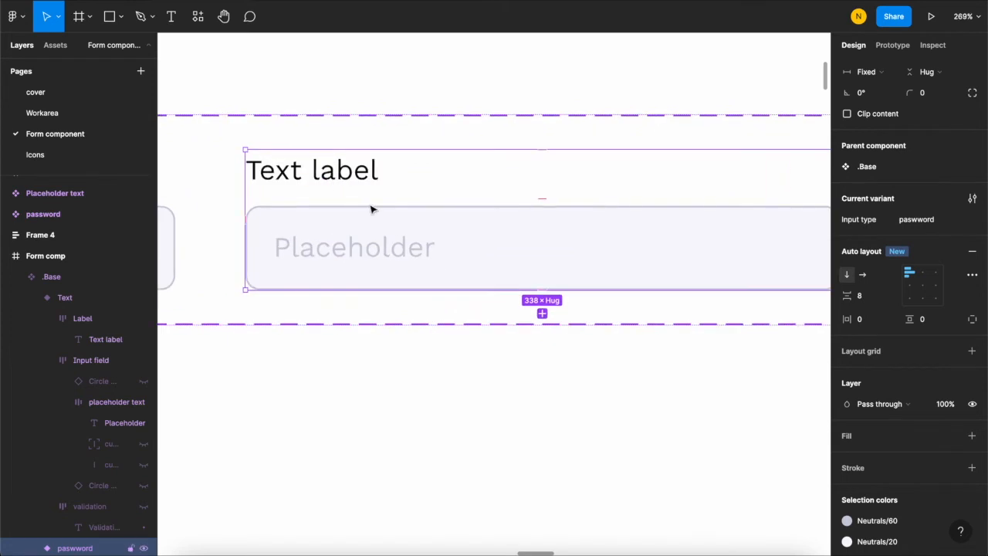
{"action": "scroll", "coordinate": [351, 211], "scroll_direction": "up", "scroll_amount": 3}
{"action": "double_click", "coordinate": [284, 174]}
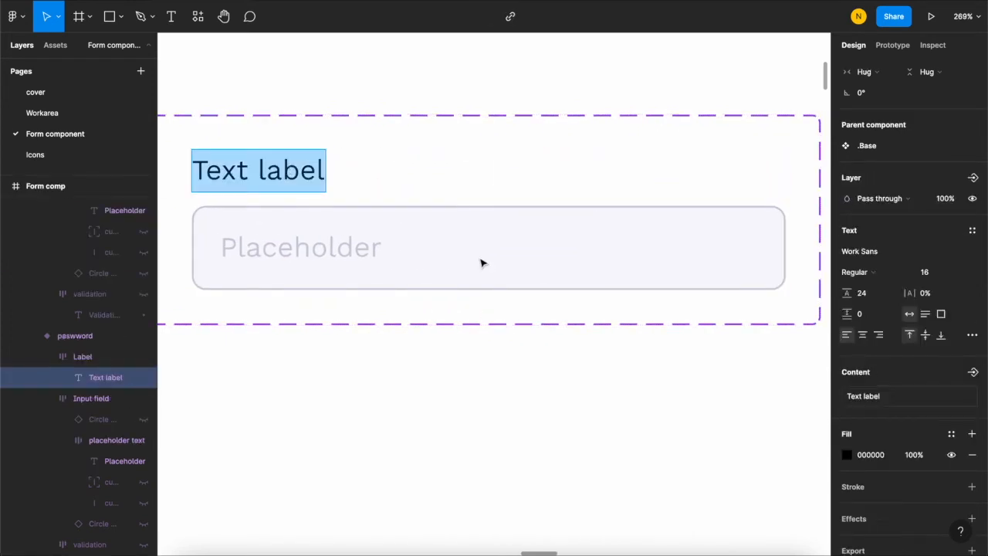
{"action": "scroll", "coordinate": [377, 229], "scroll_direction": "down", "scroll_amount": 4}
{"action": "scroll", "coordinate": [286, 192], "scroll_direction": "up", "scroll_amount": 2}
{"action": "scroll", "coordinate": [285, 192], "scroll_direction": "up", "scroll_amount": 2}
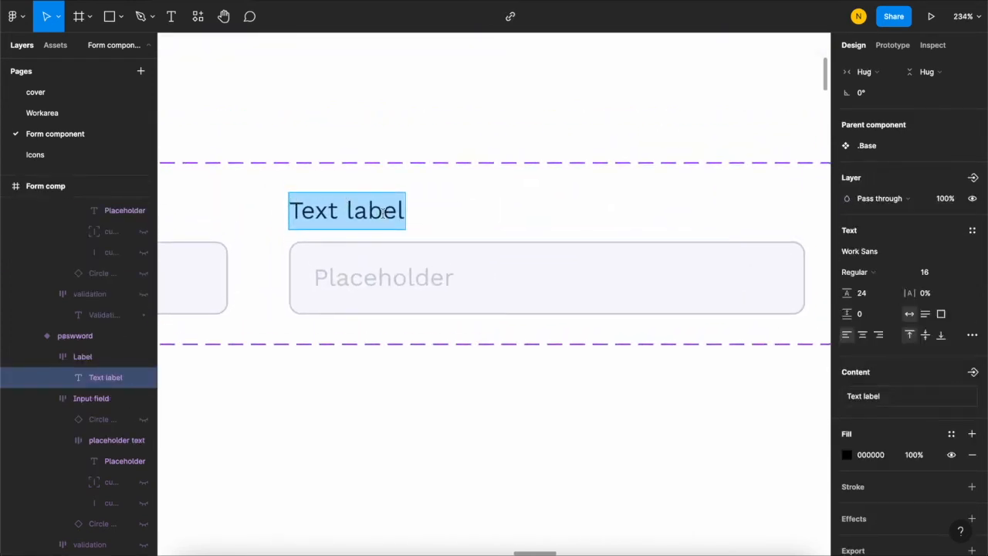
{"action": "scroll", "coordinate": [378, 262], "scroll_direction": "down", "scroll_amount": 1}
{"action": "scroll", "coordinate": [379, 262], "scroll_direction": "right", "scroll_amount": 1}
{"action": "double_click", "coordinate": [357, 244]}
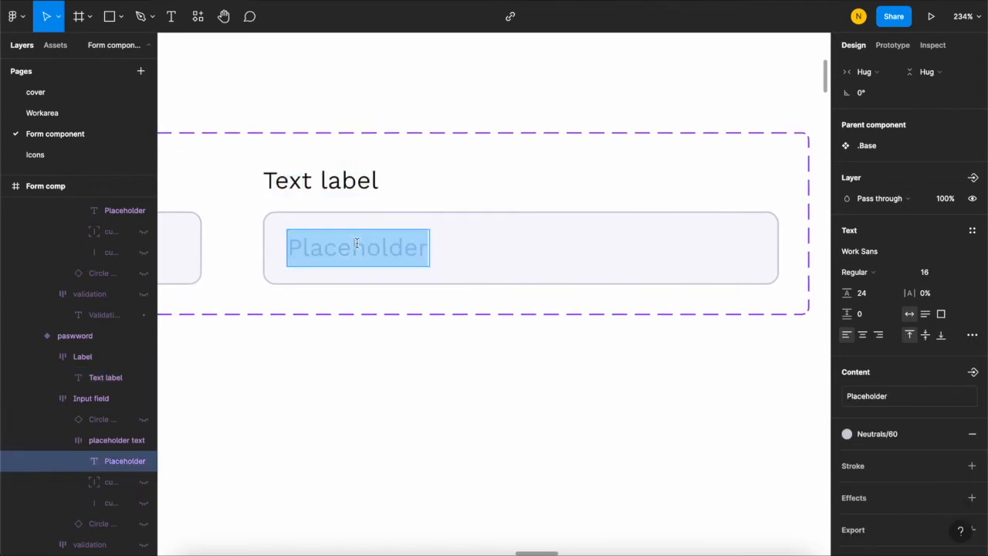
{"action": "type", "text": "Password"}
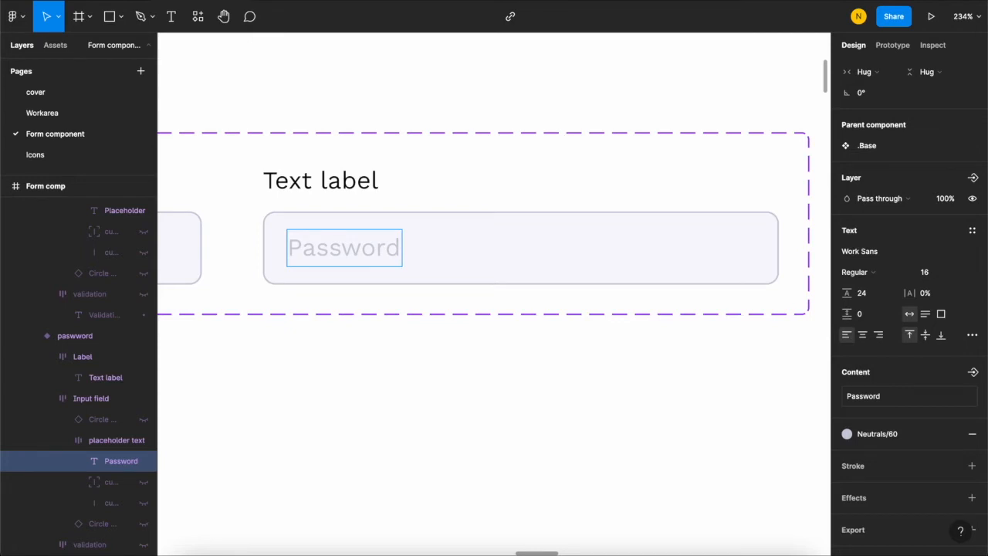
{"action": "scroll", "coordinate": [553, 196], "scroll_direction": "down", "scroll_amount": 5}
{"action": "scroll", "coordinate": [489, 177], "scroll_direction": "up", "scroll_amount": 3}
{"action": "key", "text": "Escape"}
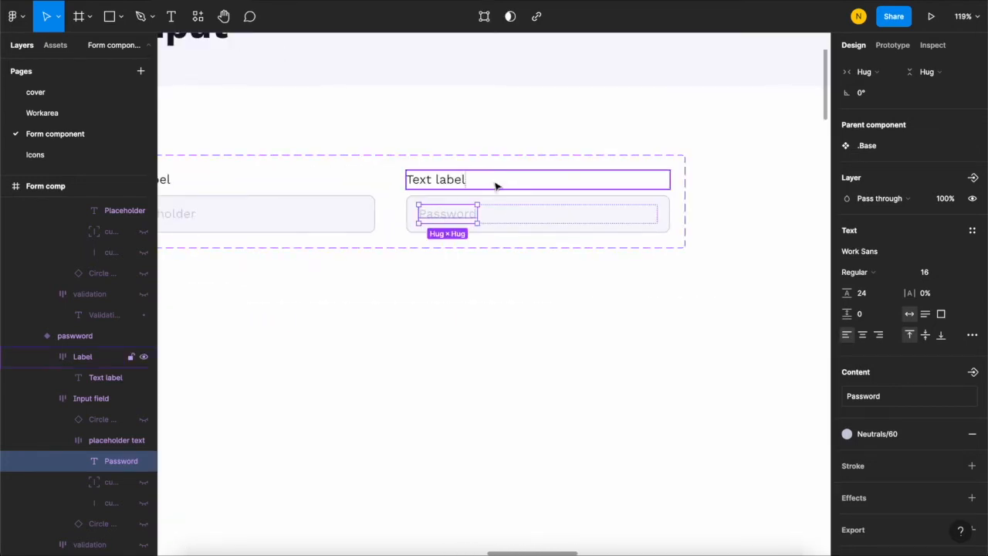
- Duplicate the Text variant inside the .Base component set
{"action": "scroll", "coordinate": [496, 181], "scroll_direction": "up", "scroll_amount": 4}
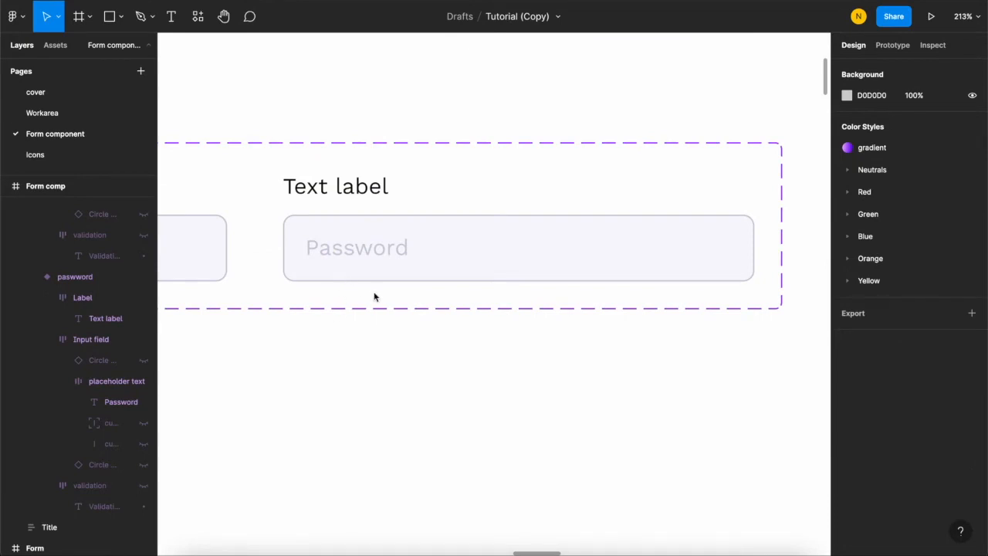
{"action": "scroll", "coordinate": [419, 316], "scroll_direction": "down", "scroll_amount": 10}
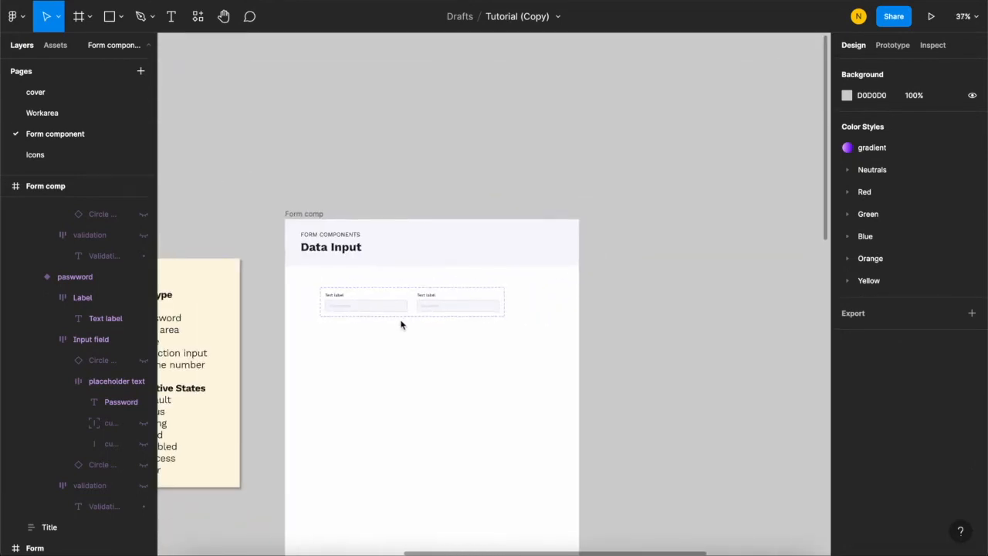
{"action": "scroll", "coordinate": [392, 314], "scroll_direction": "up", "scroll_amount": 2}
{"action": "scroll", "coordinate": [497, 342], "scroll_direction": "left", "scroll_amount": 3}
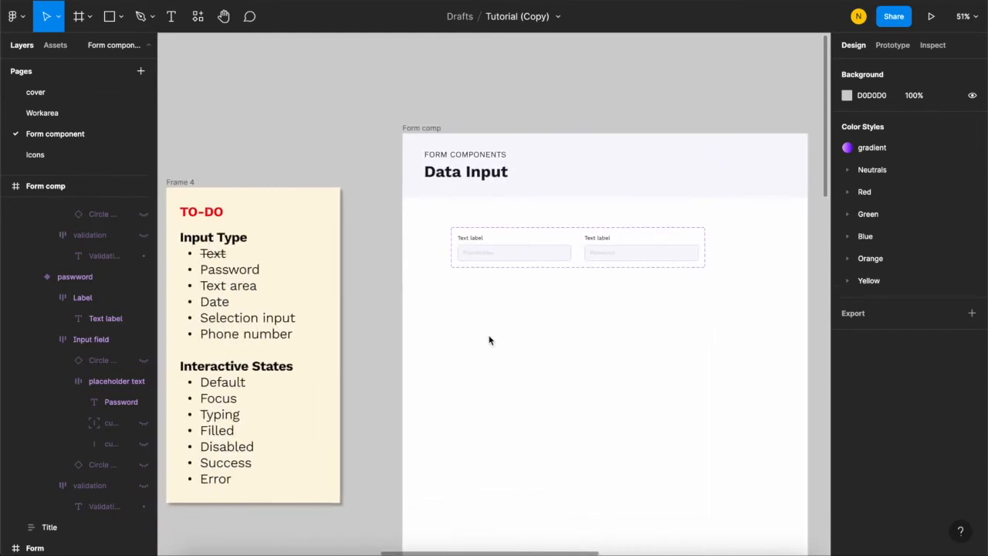
{"action": "scroll", "coordinate": [425, 331], "scroll_direction": "right", "scroll_amount": 4}
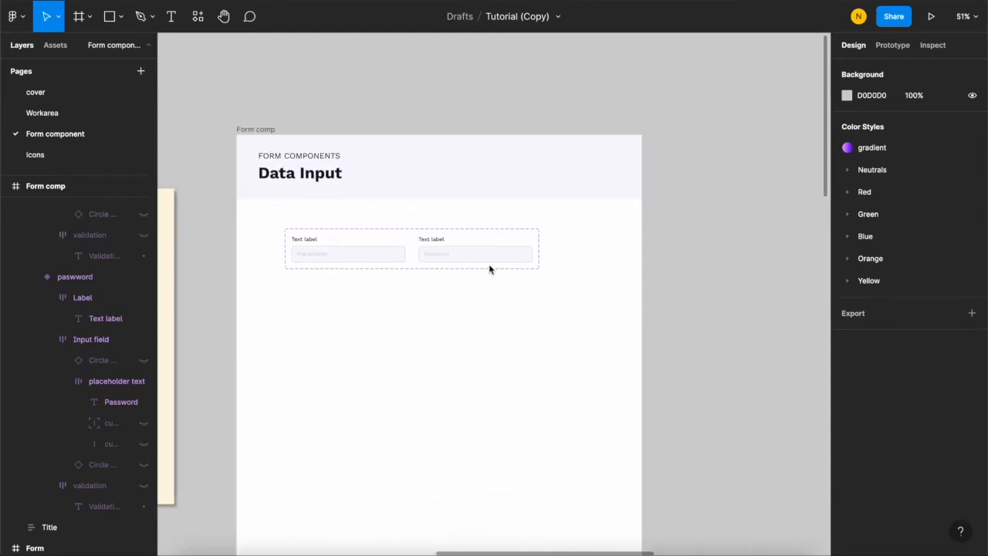
{"action": "scroll", "coordinate": [479, 268], "scroll_direction": "up", "scroll_amount": 2}
{"action": "left_click", "coordinate": [302, 255]}
{"action": "scroll", "coordinate": [268, 252], "scroll_direction": "up", "scroll_amount": 5}
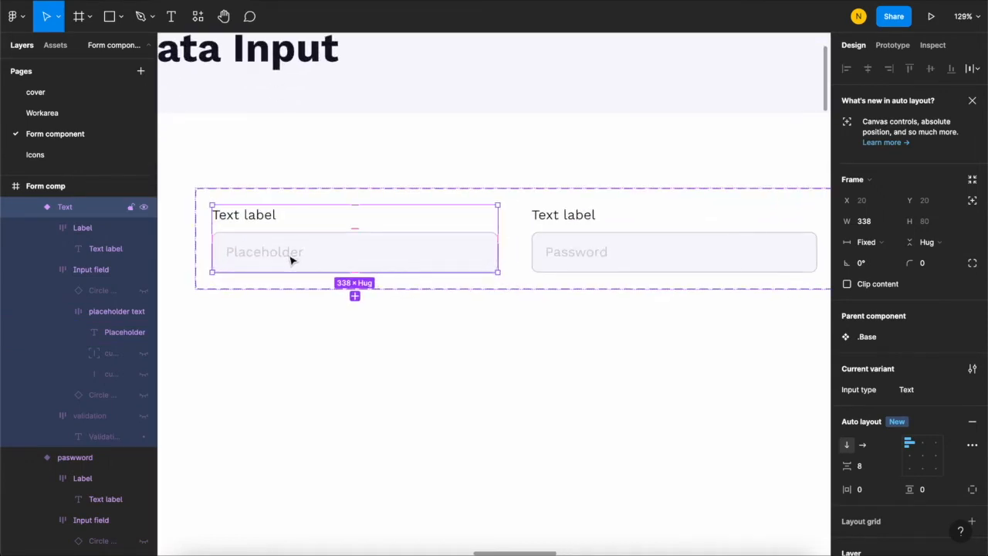
{"action": "key", "text": "ctrl+d"}
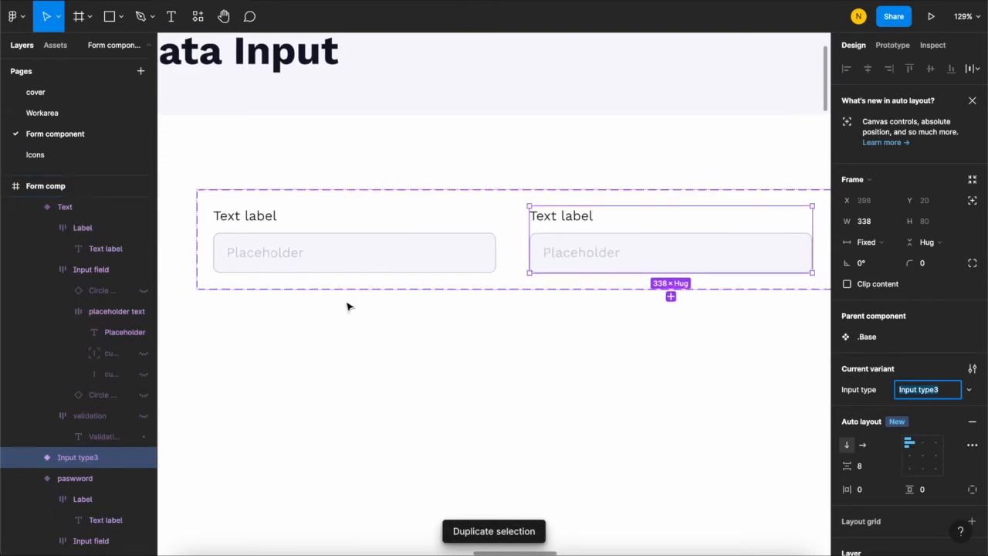
{"action": "scroll", "coordinate": [348, 305], "scroll_direction": "down", "scroll_amount": 3}
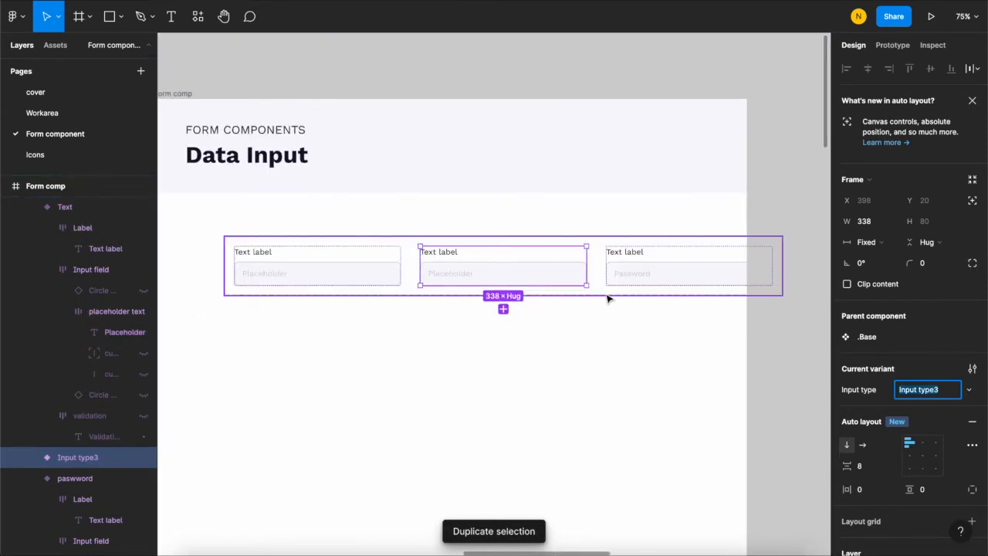
{"action": "key", "text": "Right"}
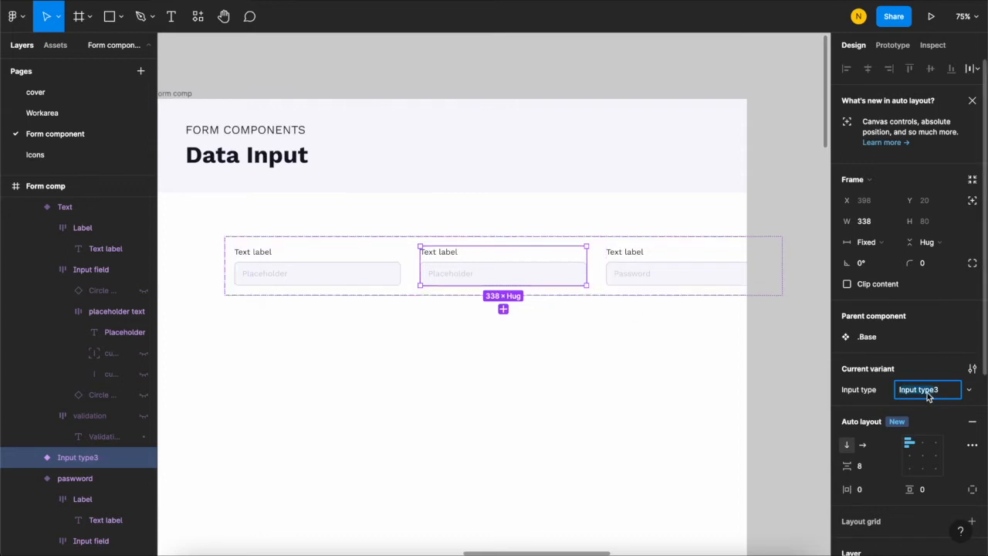
- Set the duplicated variant's Input type value to Text area
{"action": "left_click", "coordinate": [947, 396]}
{"action": "type", "text": "T"}
{"action": "type", "text": "ext area"}
{"action": "key", "text": "Return"}
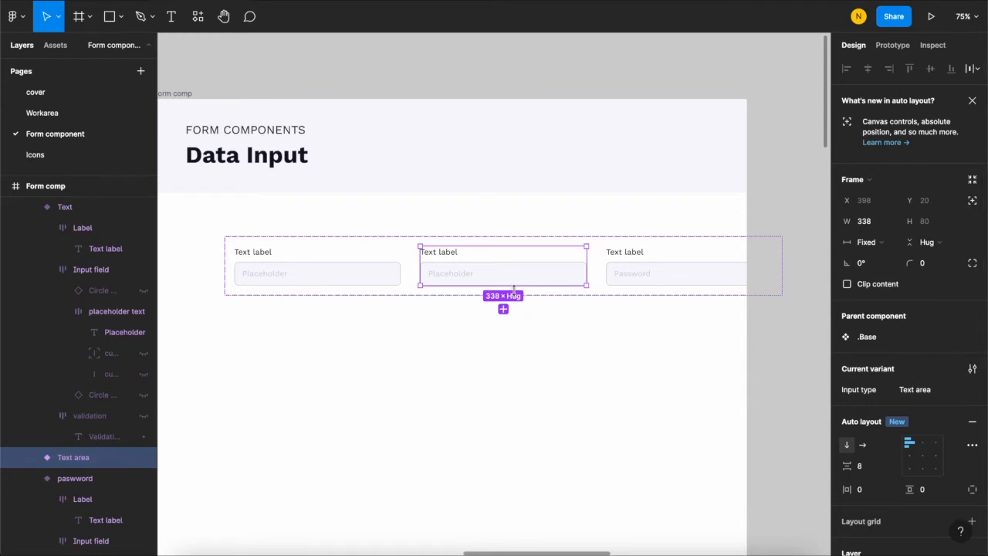
- Reorder the Text area variant so that it comes last in the row, after the paswword variant
{"action": "scroll", "coordinate": [514, 287], "scroll_direction": "right", "scroll_amount": 3}
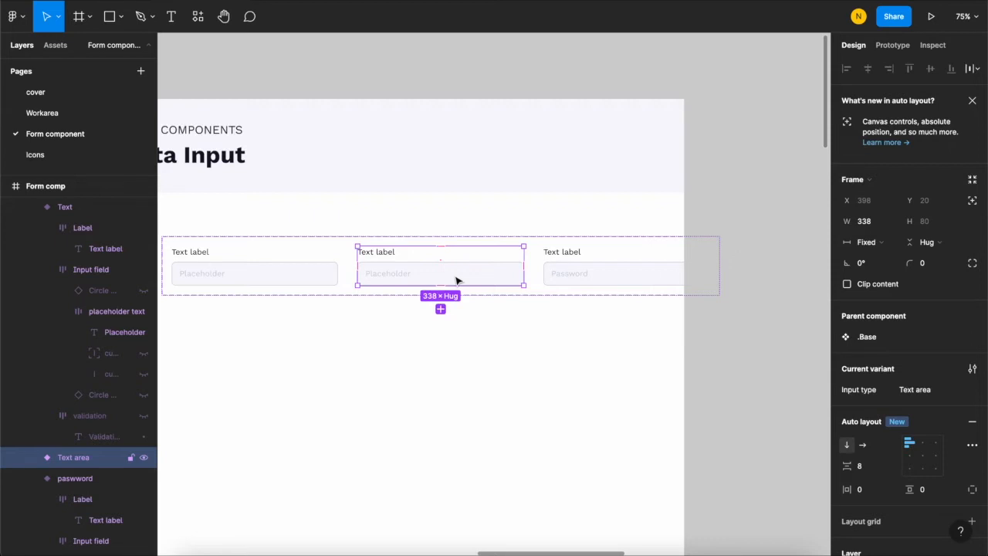
{"action": "key", "text": "Right"}
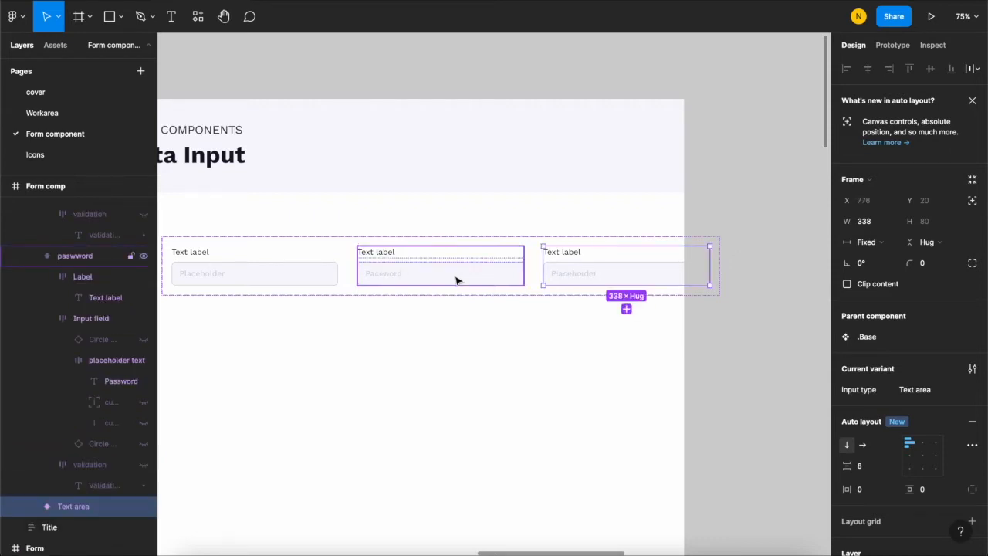
{"action": "scroll", "coordinate": [577, 274], "scroll_direction": "right", "scroll_amount": 5}
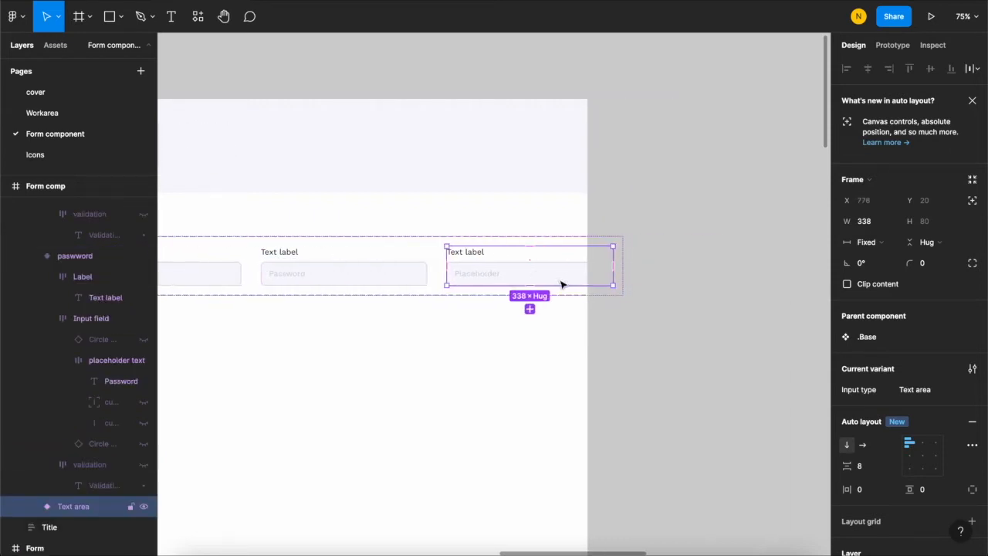
- Widen the Form comp frame to about 1823 so that the three-variant component set fits inside
{"action": "scroll", "coordinate": [627, 245], "scroll_direction": "down", "scroll_amount": 5}
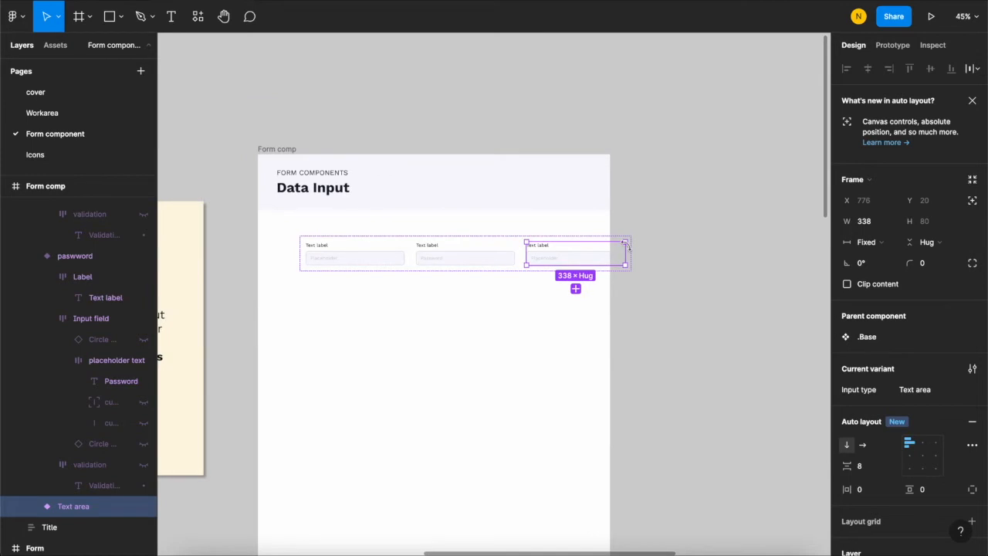
{"action": "left_click", "coordinate": [628, 295]}
{"action": "left_click", "coordinate": [270, 149]}
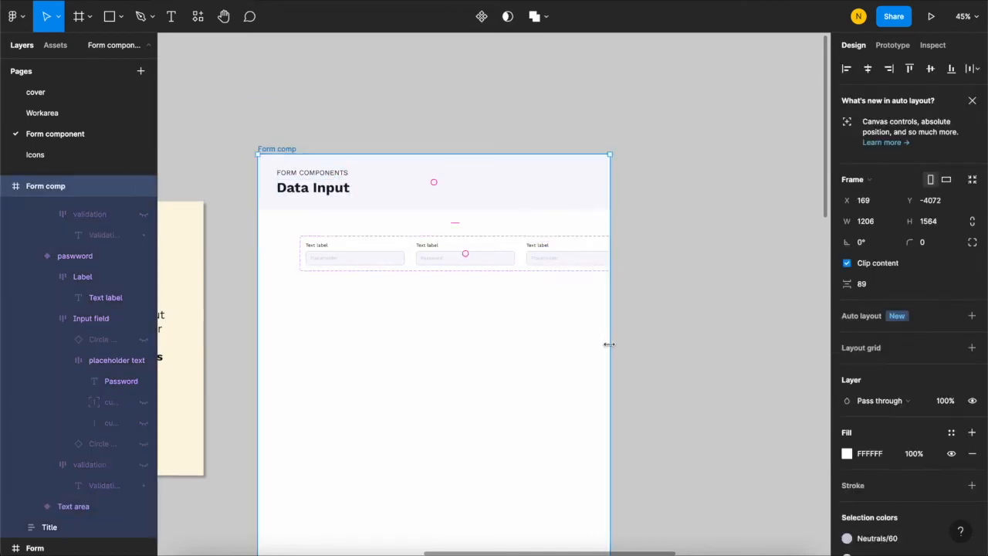
{"action": "left_click_drag", "start_coordinate": [611, 343], "coordinate": [690, 355]}
{"action": "scroll", "coordinate": [446, 263], "scroll_direction": "up", "scroll_amount": 6}
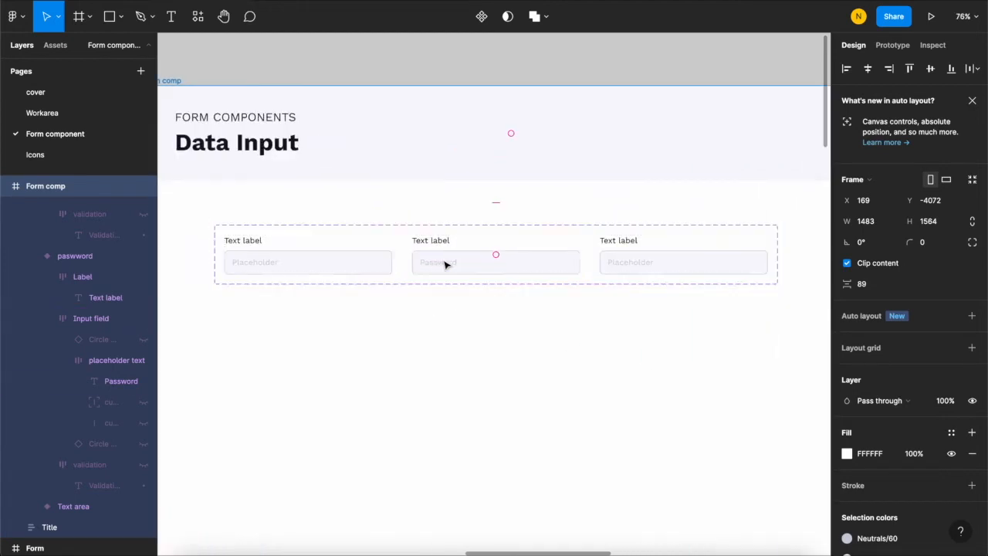
{"action": "scroll", "coordinate": [591, 317], "scroll_direction": "down", "scroll_amount": 7}
{"action": "left_click_drag", "start_coordinate": [665, 334], "coordinate": [745, 344]}
{"action": "scroll", "coordinate": [643, 338], "scroll_direction": "right", "scroll_amount": 2}
{"action": "scroll", "coordinate": [504, 297], "scroll_direction": "up", "scroll_amount": 8}
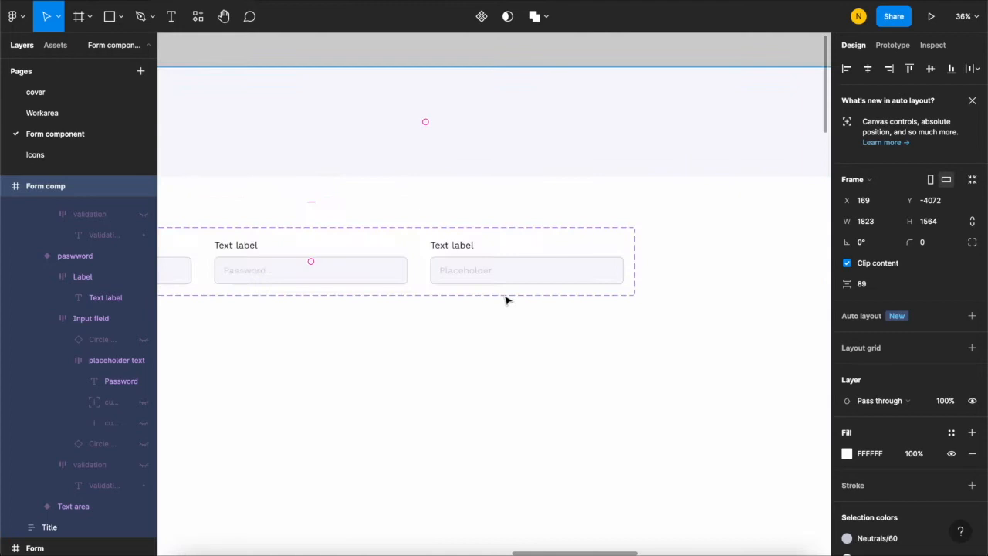
{"action": "scroll", "coordinate": [569, 282], "scroll_direction": "left", "scroll_amount": 2}
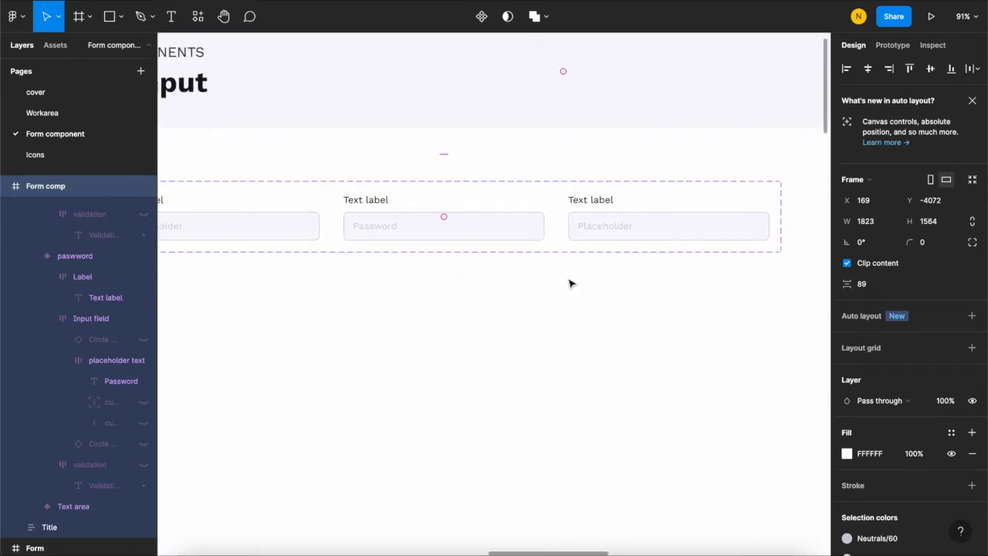
{"action": "scroll", "coordinate": [540, 282], "scroll_direction": "down", "scroll_amount": 2}
{"action": "scroll", "coordinate": [556, 279], "scroll_direction": "up", "scroll_amount": 1}
- Change the label text of the Text area variant to Text-area label
{"action": "left_click", "coordinate": [610, 260]}
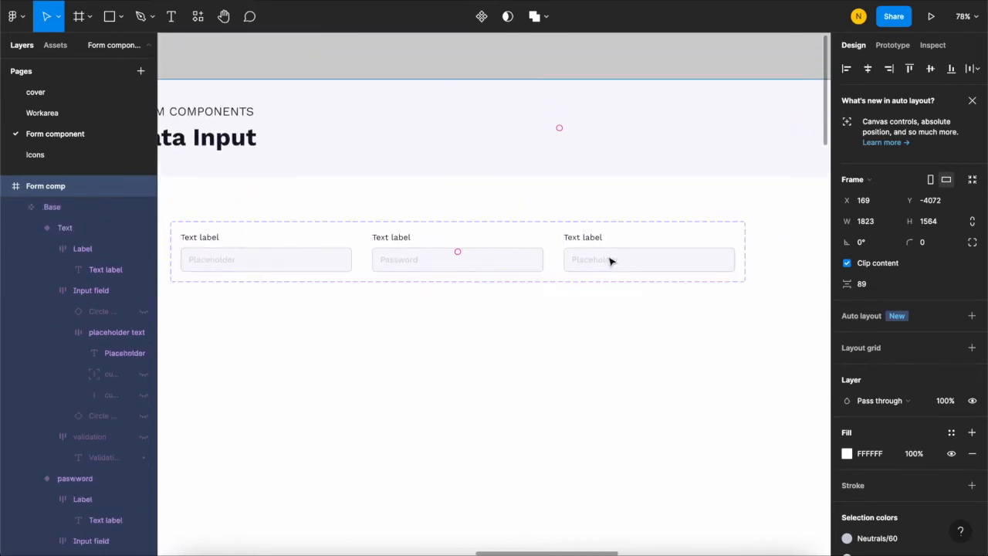
{"action": "left_click", "coordinate": [608, 260]}
{"action": "scroll", "coordinate": [574, 260], "scroll_direction": "right", "scroll_amount": 3}
{"action": "scroll", "coordinate": [494, 247], "scroll_direction": "up", "scroll_amount": 5}
{"action": "double_click", "coordinate": [397, 223]}
{"action": "double_click", "coordinate": [392, 224]}
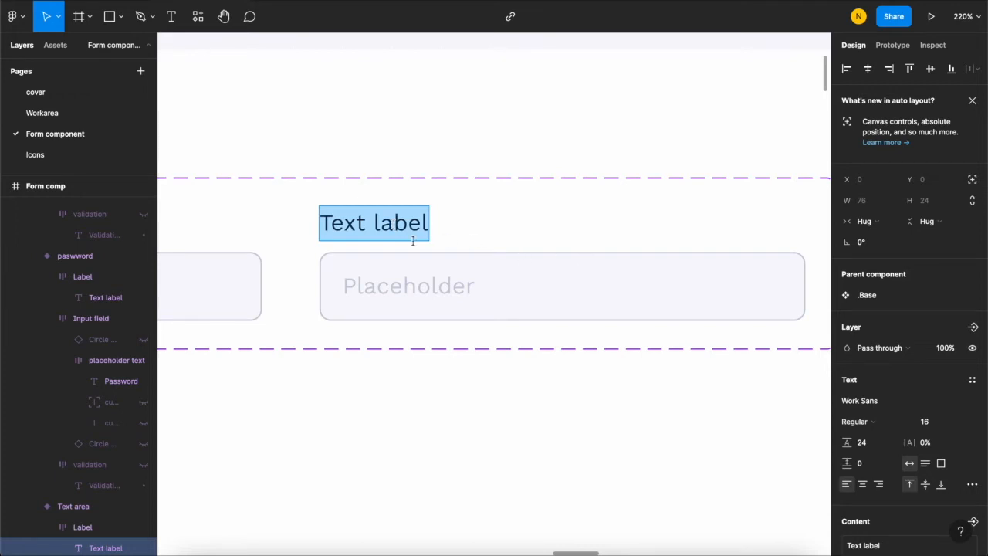
{"action": "left_click", "coordinate": [372, 224]}
{"action": "key", "text": "BackSpace"}
{"action": "type", "text": "-area"}
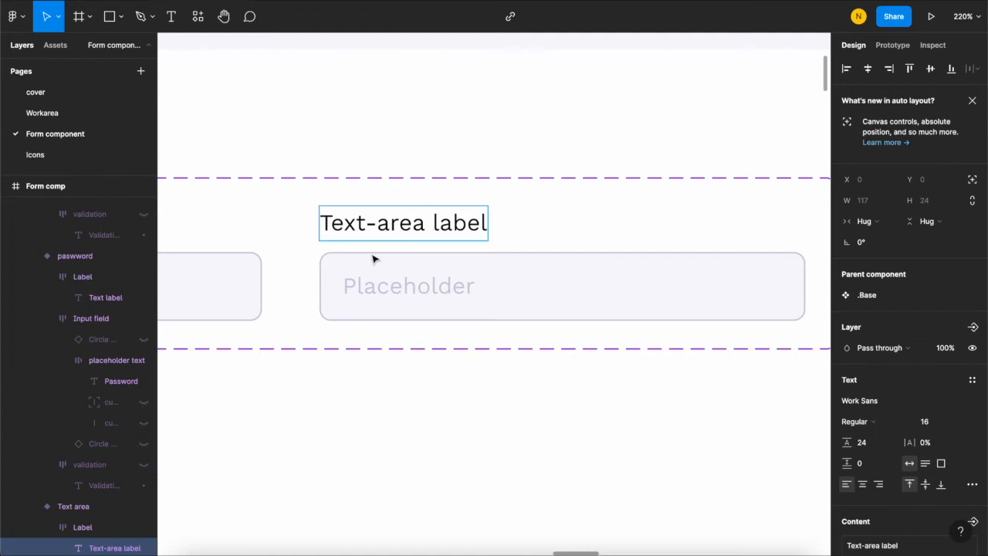
- Replace the Text area variant's placeholder text with "Enter long text here..."
{"action": "double_click", "coordinate": [400, 290]}
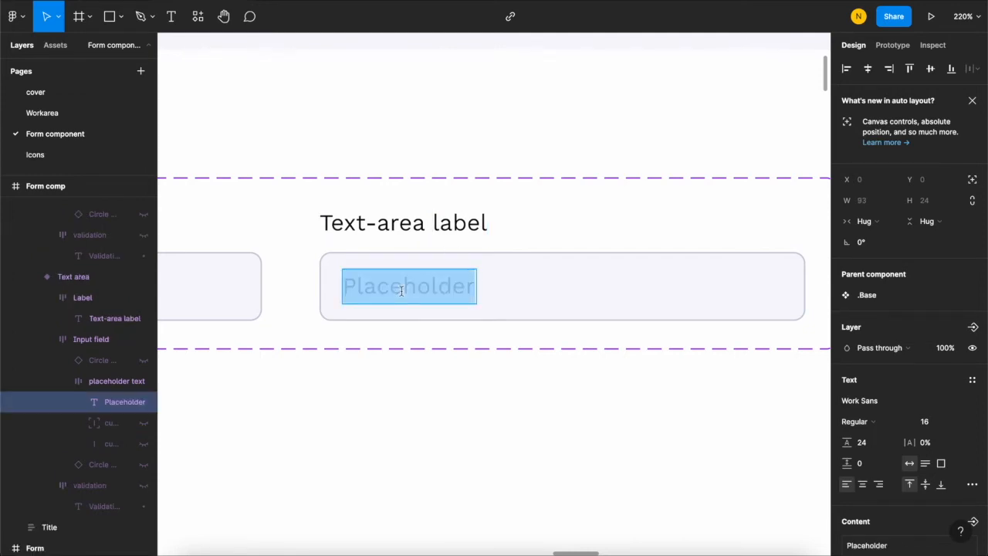
{"action": "type", "text": "Enter"}
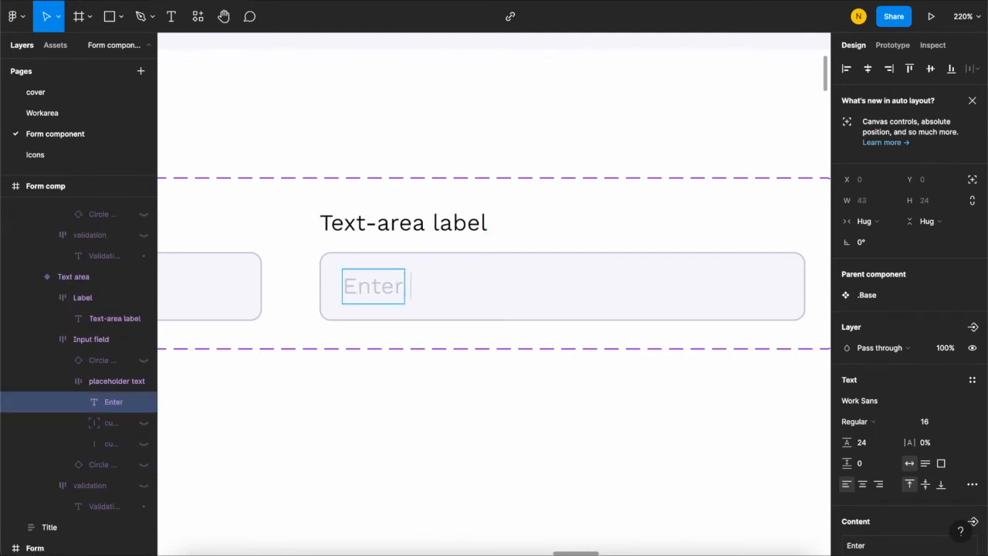
{"action": "type", "text": " long te"}
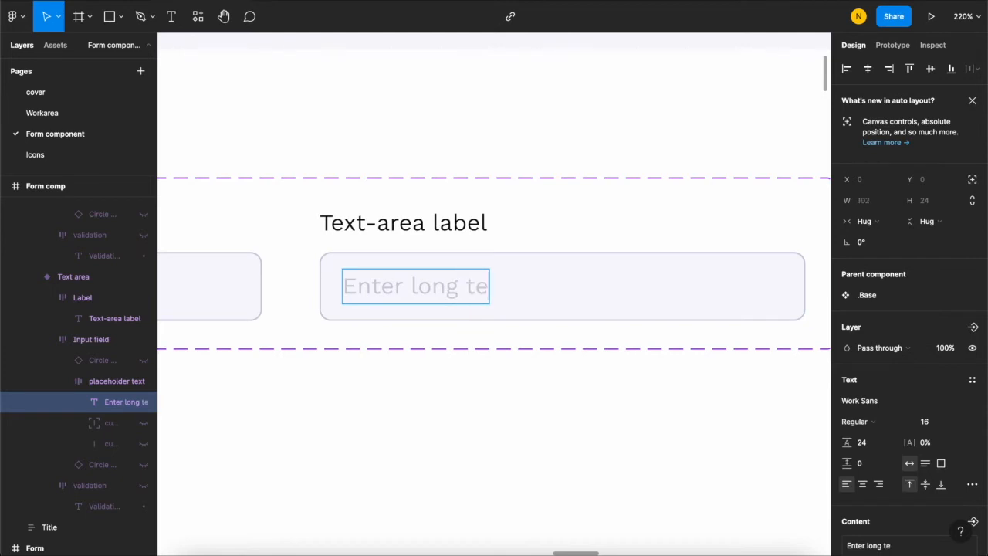
{"action": "type", "text": "xt here..."}
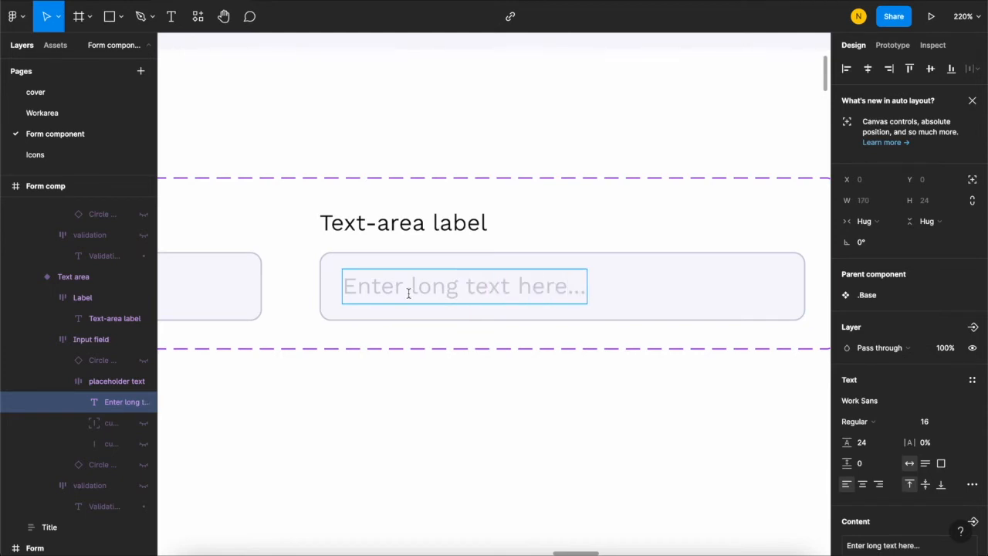
- Add the word Enter before Password in the paswword variant's placeholder text
{"action": "scroll", "coordinate": [416, 290], "scroll_direction": "down", "scroll_amount": 5}
{"action": "scroll", "coordinate": [242, 287], "scroll_direction": "up", "scroll_amount": 3}
{"action": "left_click", "coordinate": [254, 303]}
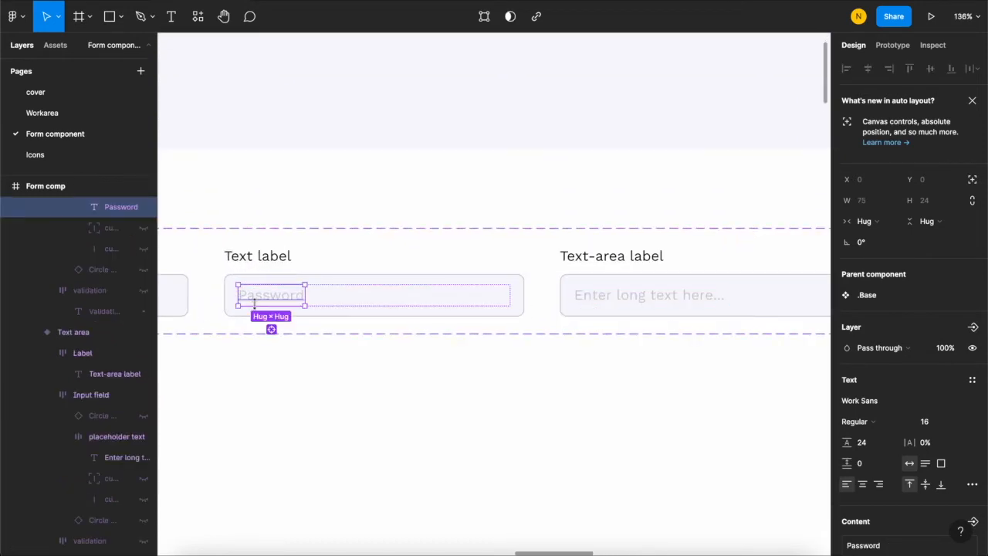
{"action": "scroll", "coordinate": [254, 303], "scroll_direction": "up", "scroll_amount": 3}
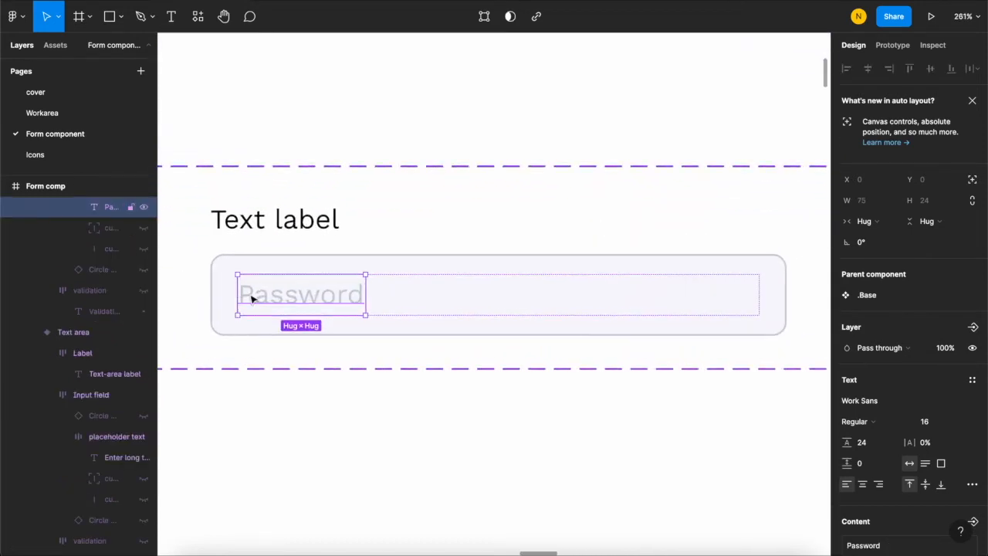
{"action": "double_click", "coordinate": [251, 299]}
{"action": "left_click", "coordinate": [242, 294]}
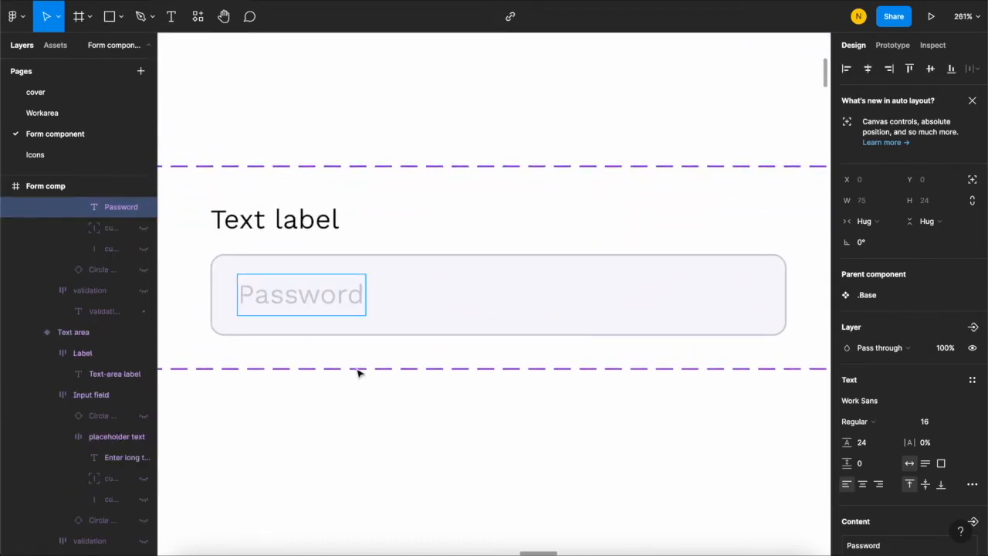
{"action": "type", "text": "Enter"}
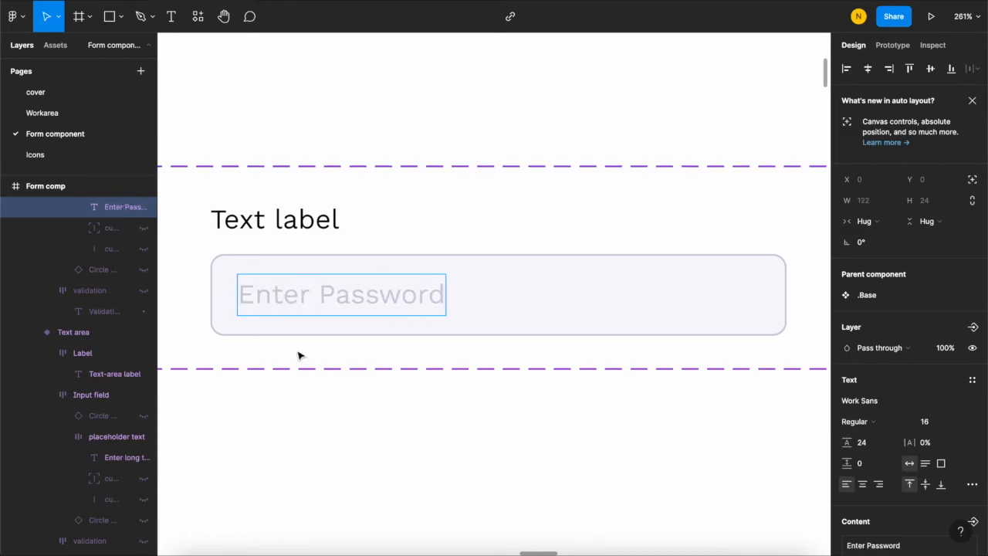
- Change the capital P in the paswword variant's placeholder to lowercase so that it reads Enter password
{"action": "scroll", "coordinate": [302, 353], "scroll_direction": "down", "scroll_amount": 5}
{"action": "scroll", "coordinate": [311, 348], "scroll_direction": "up", "scroll_amount": 4}
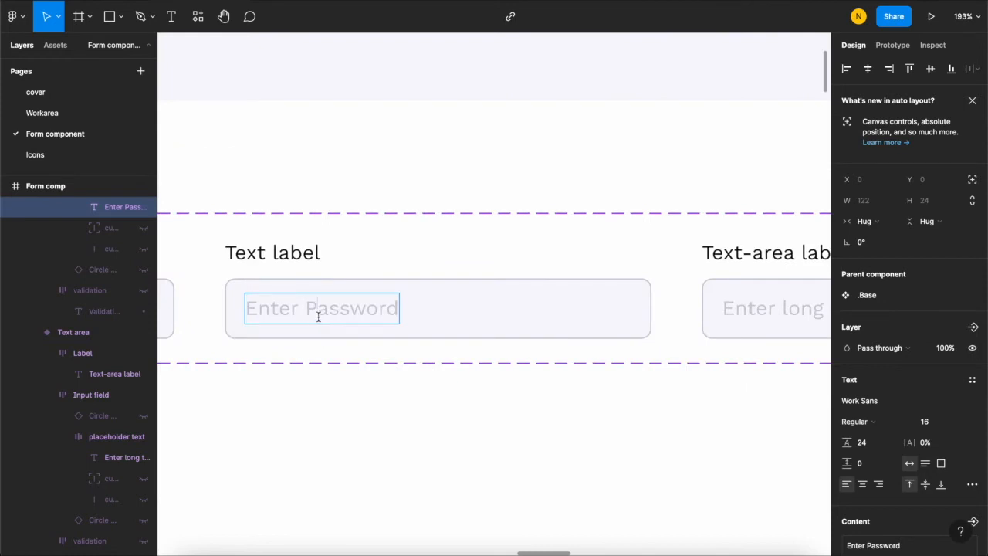
{"action": "left_click", "coordinate": [318, 316]}
{"action": "key", "text": "BackSpace"}
{"action": "type", "text": "p"}
- Examine the Text area variant, its input field's lower corner and the empty space beside the component set
{"action": "scroll", "coordinate": [192, 336], "scroll_direction": "down", "scroll_amount": 5}
{"action": "scroll", "coordinate": [377, 344], "scroll_direction": "up", "scroll_amount": 6}
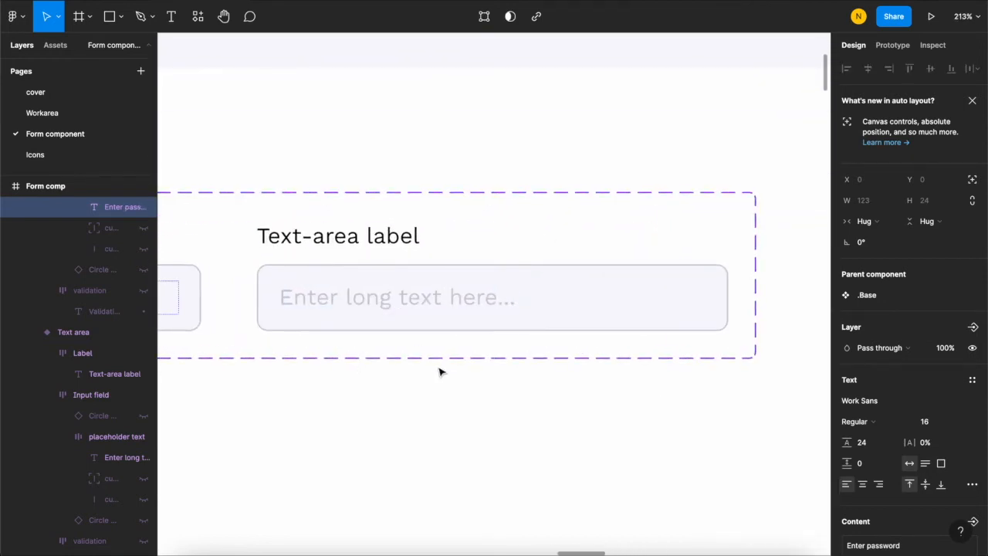
{"action": "scroll", "coordinate": [439, 370], "scroll_direction": "down", "scroll_amount": 3}
{"action": "scroll", "coordinate": [456, 269], "scroll_direction": "right", "scroll_amount": 4}
{"action": "left_click", "coordinate": [337, 230]}
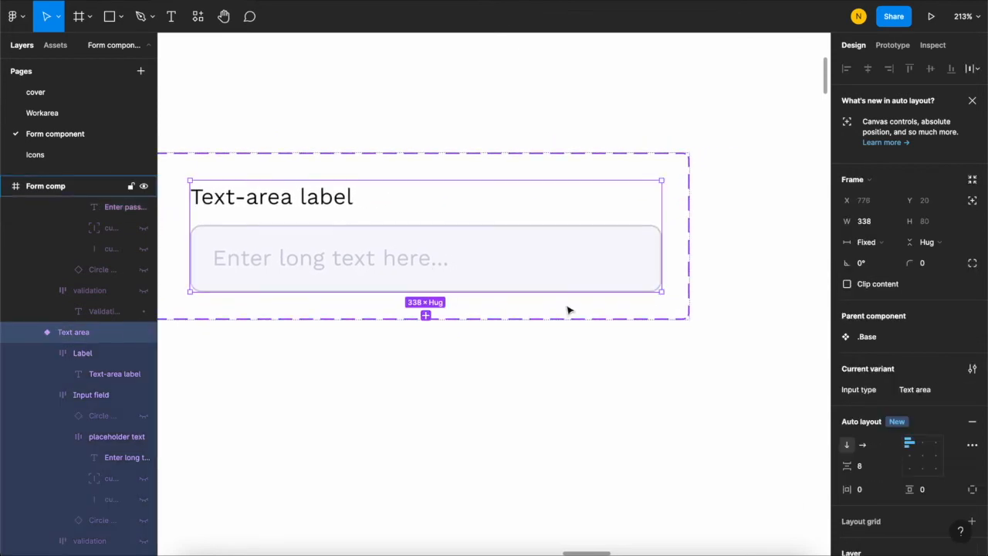
{"action": "scroll", "coordinate": [566, 306], "scroll_direction": "down", "scroll_amount": 5}
{"action": "scroll", "coordinate": [562, 309], "scroll_direction": "up", "scroll_amount": 5}
{"action": "scroll", "coordinate": [471, 287], "scroll_direction": "up", "scroll_amount": 2}
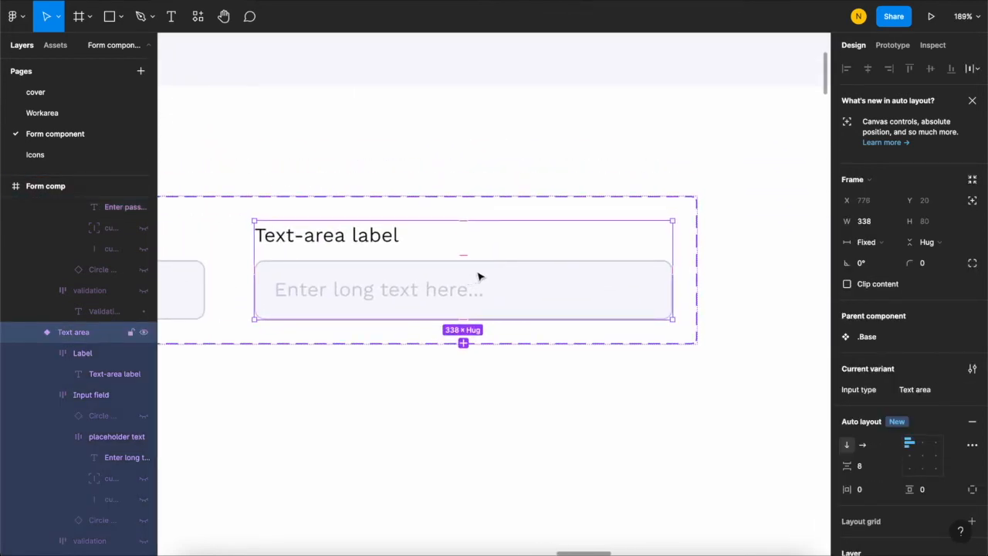
{"action": "scroll", "coordinate": [412, 256], "scroll_direction": "right", "scroll_amount": 3}
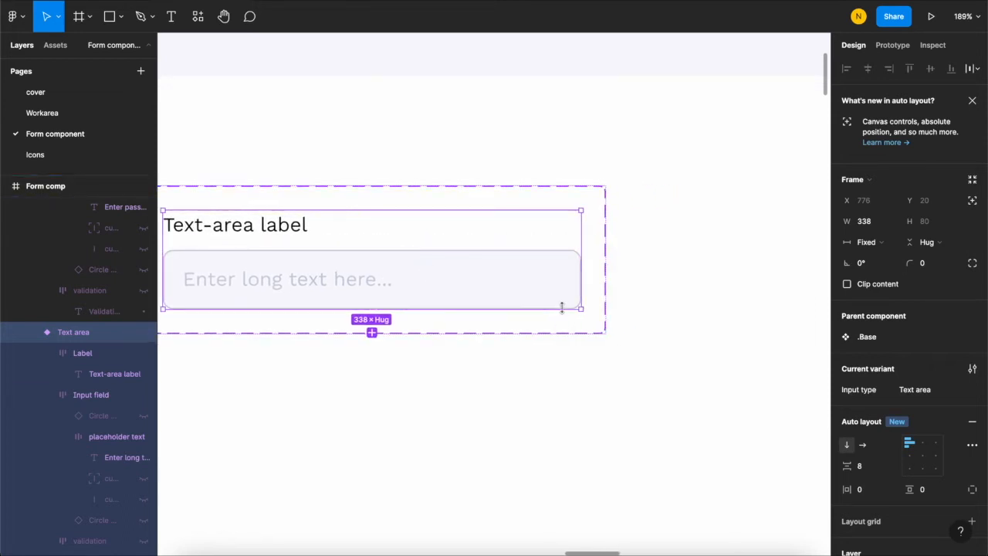
{"action": "scroll", "coordinate": [392, 278], "scroll_direction": "left", "scroll_amount": 3}
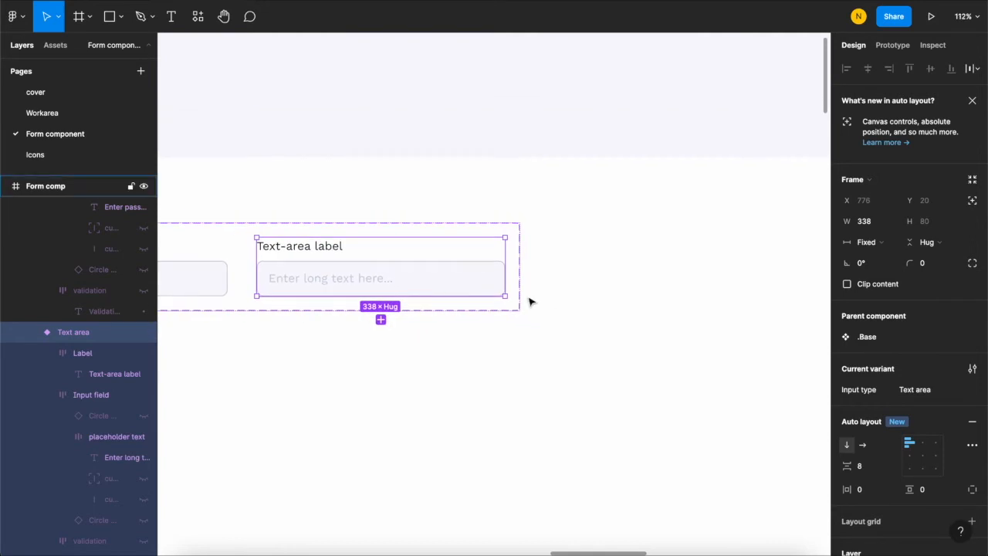
{"action": "scroll", "coordinate": [544, 304], "scroll_direction": "up", "scroll_amount": 3}
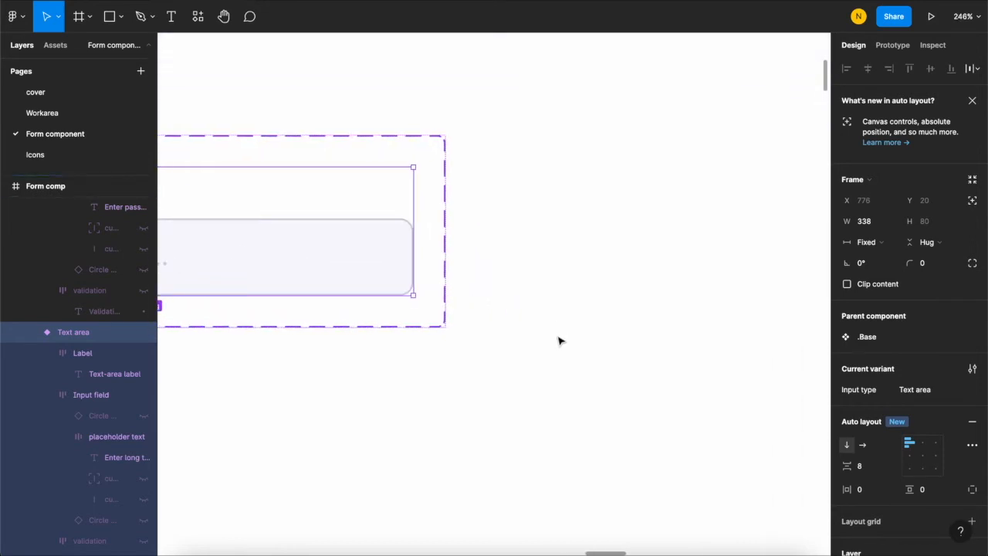
{"action": "scroll", "coordinate": [540, 290], "scroll_direction": "right", "scroll_amount": 1}
{"action": "scroll", "coordinate": [564, 310], "scroll_direction": "left", "scroll_amount": 2}
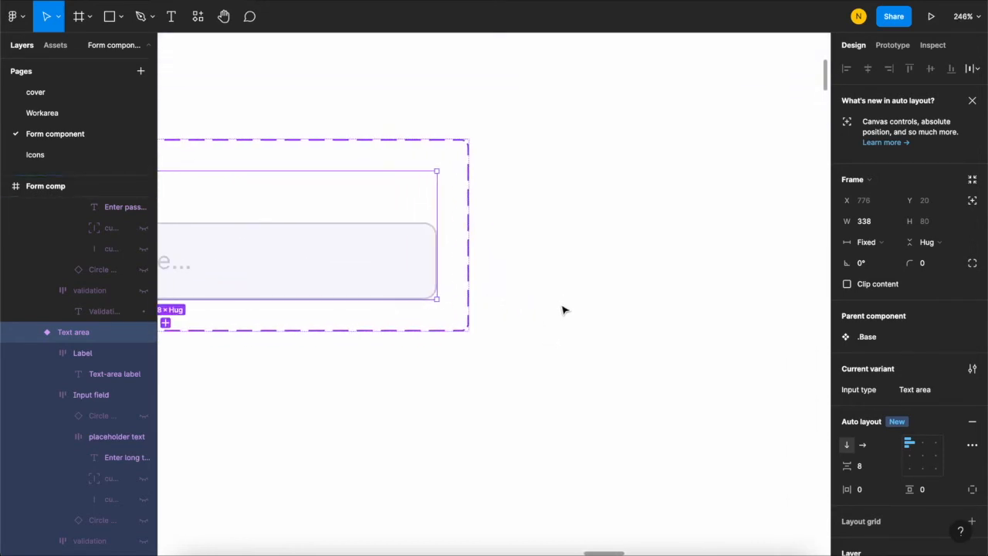
- Draw a horizontal line 10 px long in the empty space just beside the Text area variant, outside the component set
{"action": "key", "text": "shift+l"}
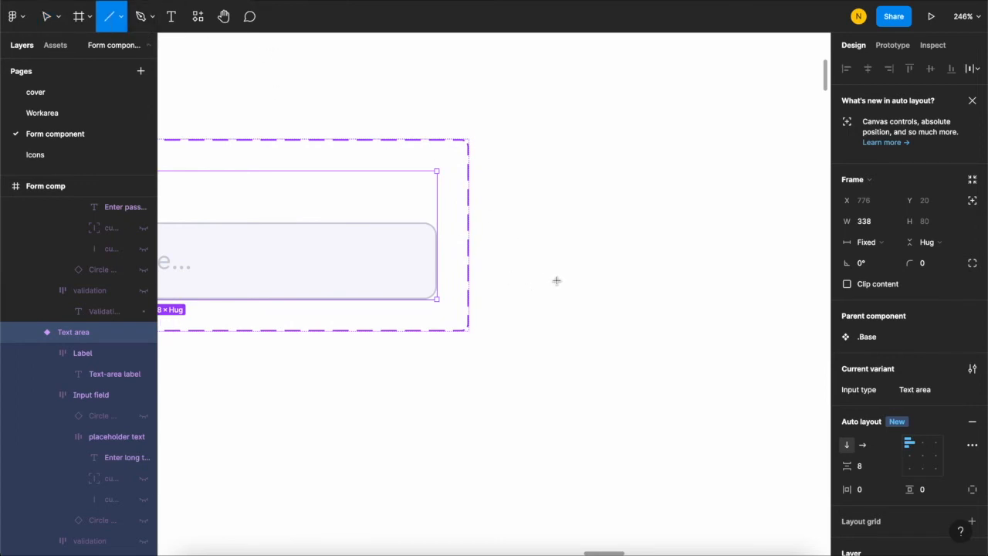
{"action": "scroll", "coordinate": [553, 282], "scroll_direction": "up", "scroll_amount": 3}
{"action": "left_click_drag", "start_coordinate": [493, 278], "coordinate": [521, 284]}
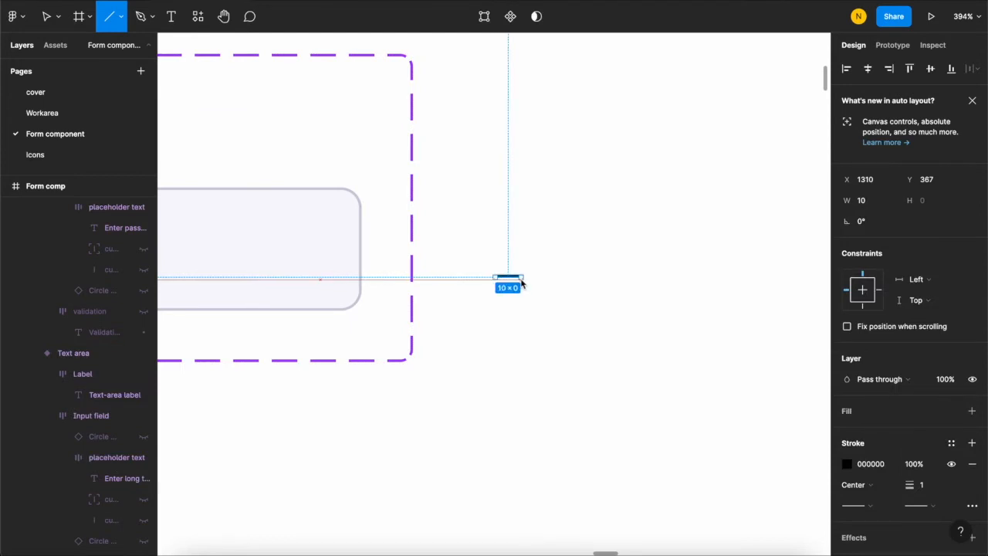
{"action": "left_click_drag", "start_coordinate": [521, 284], "coordinate": [521, 284]}
- Give the short line Round end points, keeping its stroke alignment at Center
{"action": "scroll", "coordinate": [513, 284], "scroll_direction": "up", "scroll_amount": 10}
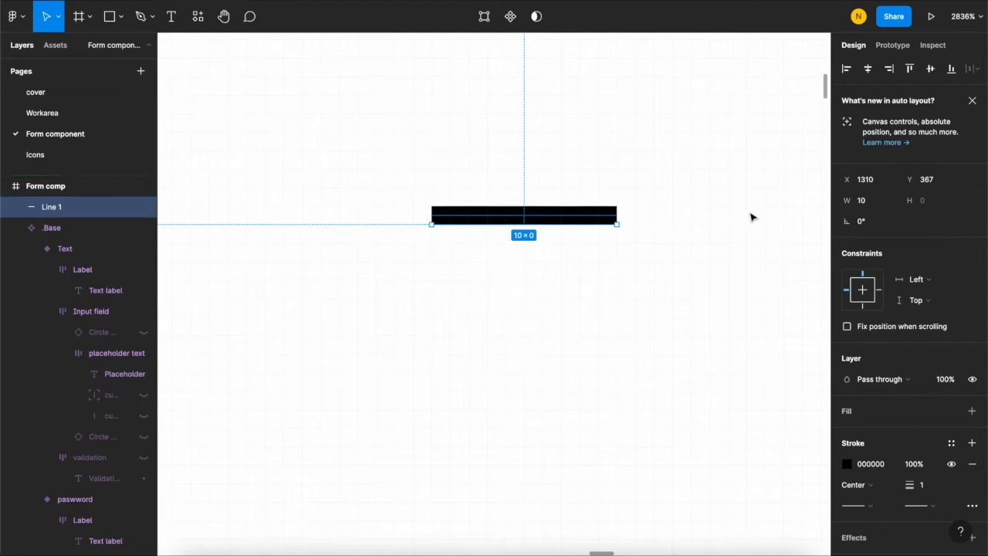
{"action": "scroll", "coordinate": [878, 378], "scroll_direction": "down", "scroll_amount": 2}
{"action": "left_click", "coordinate": [865, 431]}
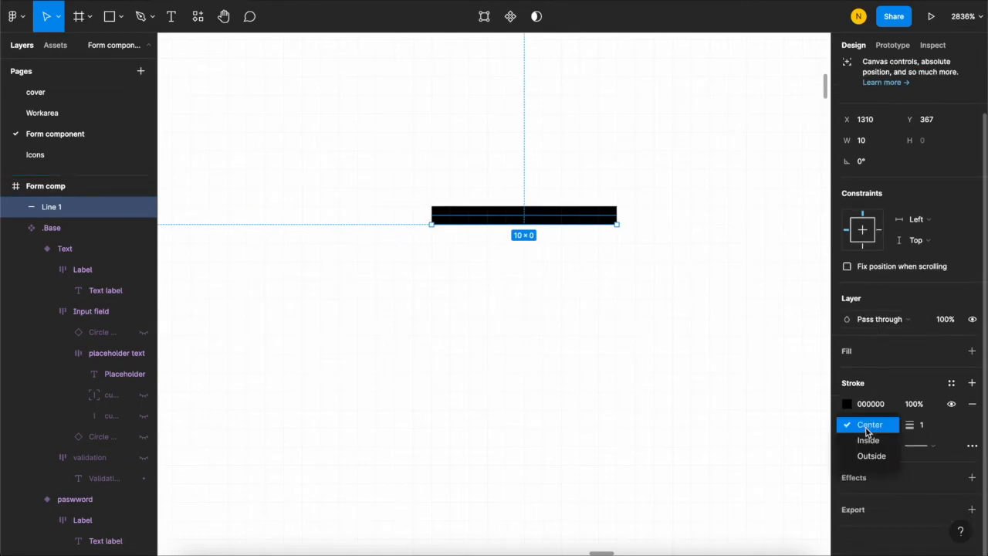
{"action": "left_click", "coordinate": [882, 422]}
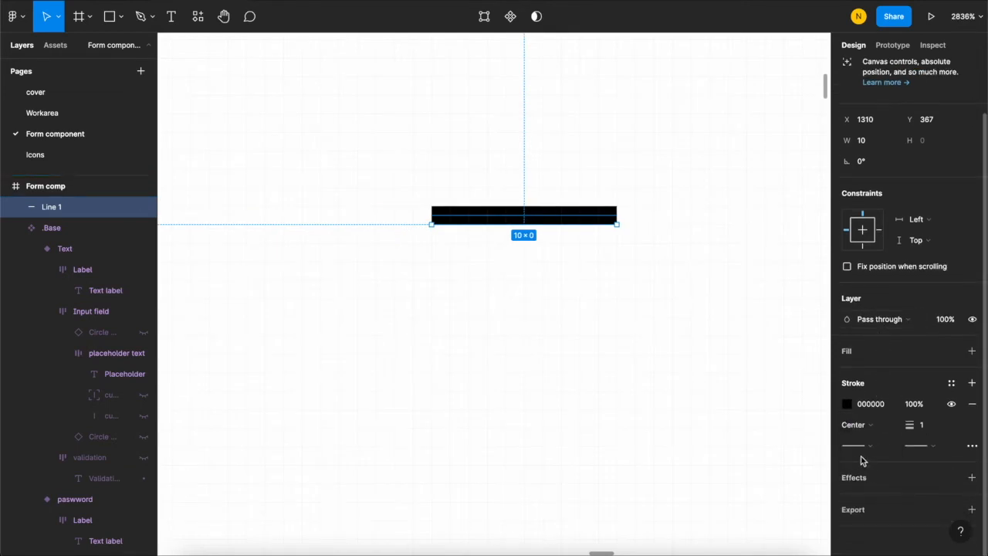
{"action": "left_click", "coordinate": [858, 447]}
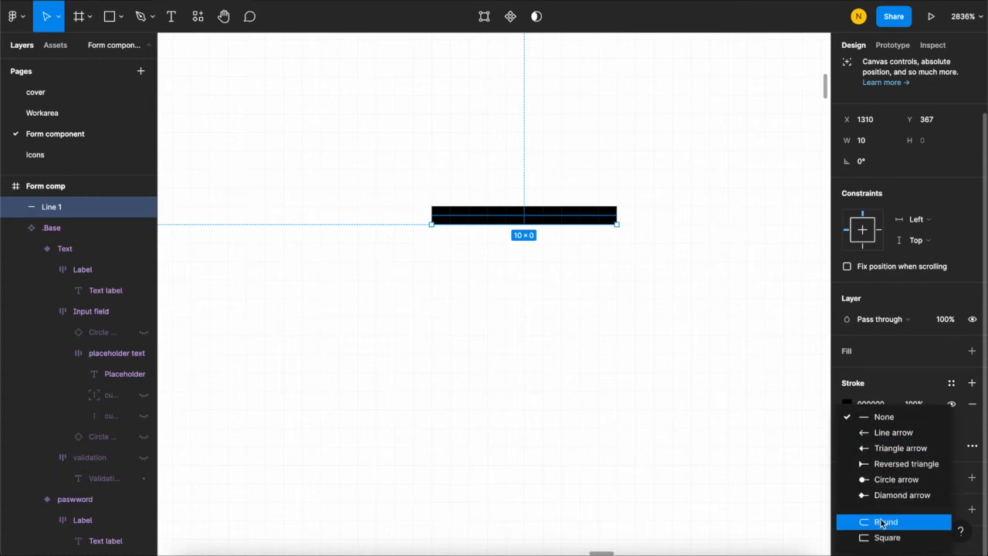
{"action": "left_click", "coordinate": [881, 523]}
{"action": "scroll", "coordinate": [492, 242], "scroll_direction": "up", "scroll_amount": 2}
{"action": "scroll", "coordinate": [492, 243], "scroll_direction": "right", "scroll_amount": 2}
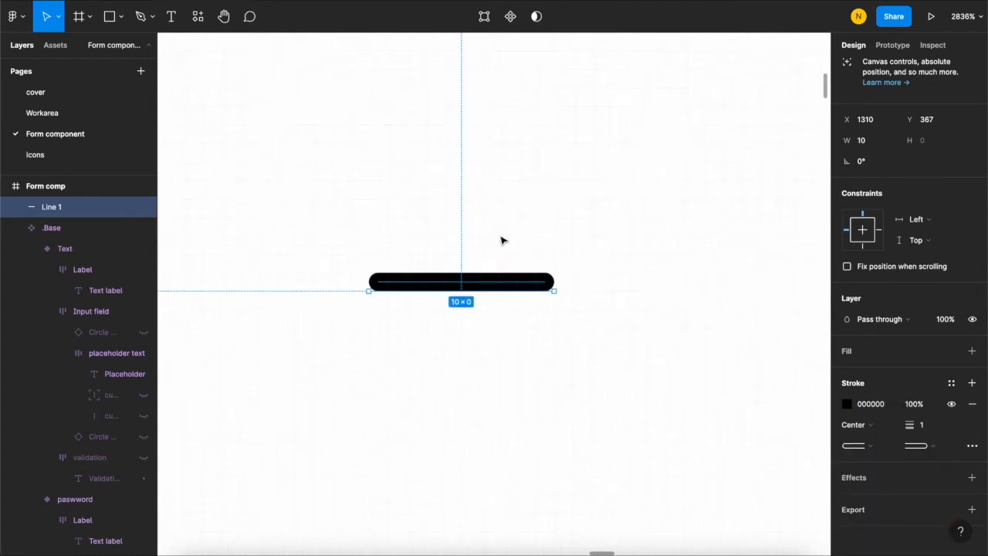
{"action": "scroll", "coordinate": [396, 307], "scroll_direction": "up", "scroll_amount": 1}
{"action": "scroll", "coordinate": [408, 306], "scroll_direction": "down", "scroll_amount": 2}
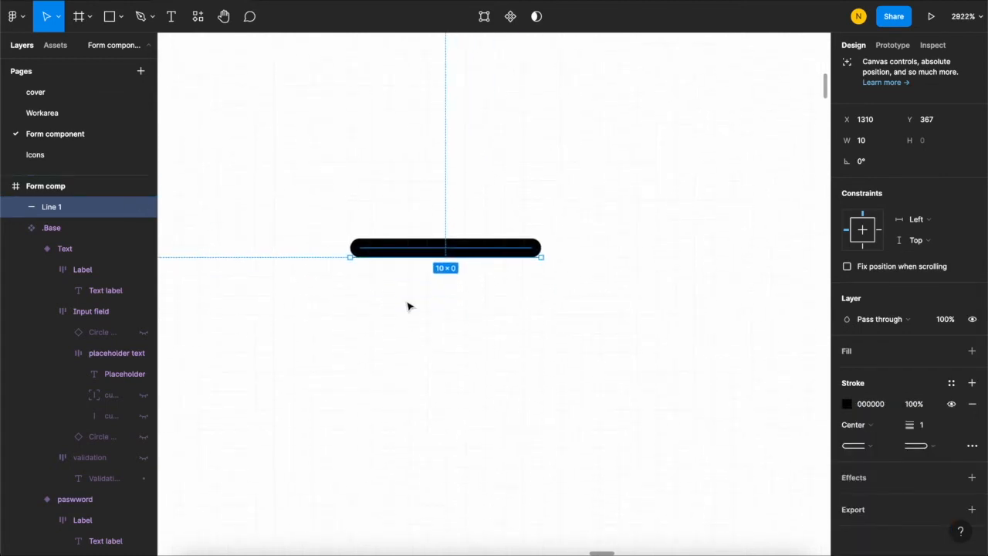
- Duplicate the rounded line and place the copy directly below the original at a distance of 2 px
{"action": "scroll", "coordinate": [432, 247], "scroll_direction": "up", "scroll_amount": 3}
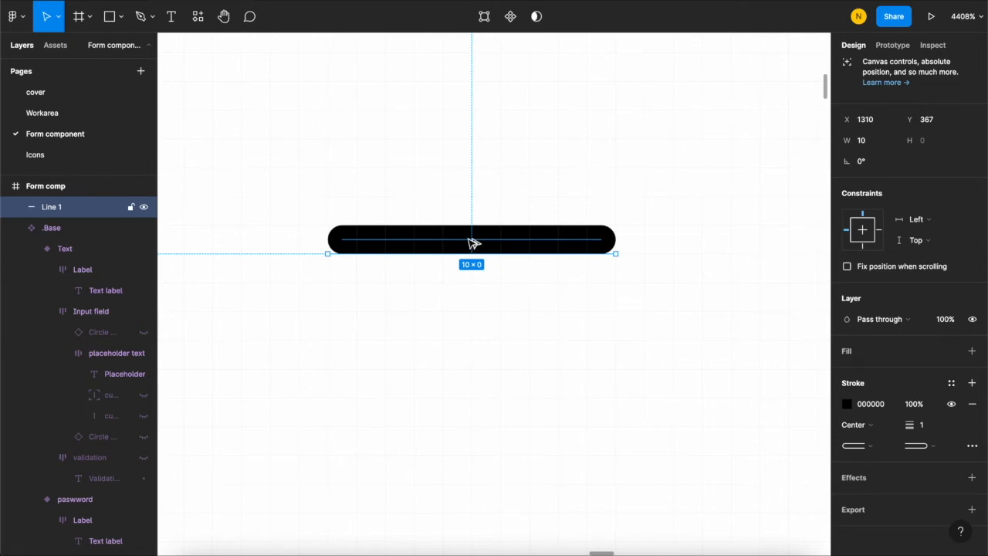
{"action": "left_click_drag", "start_coordinate": [467, 248], "coordinate": [471, 290]}
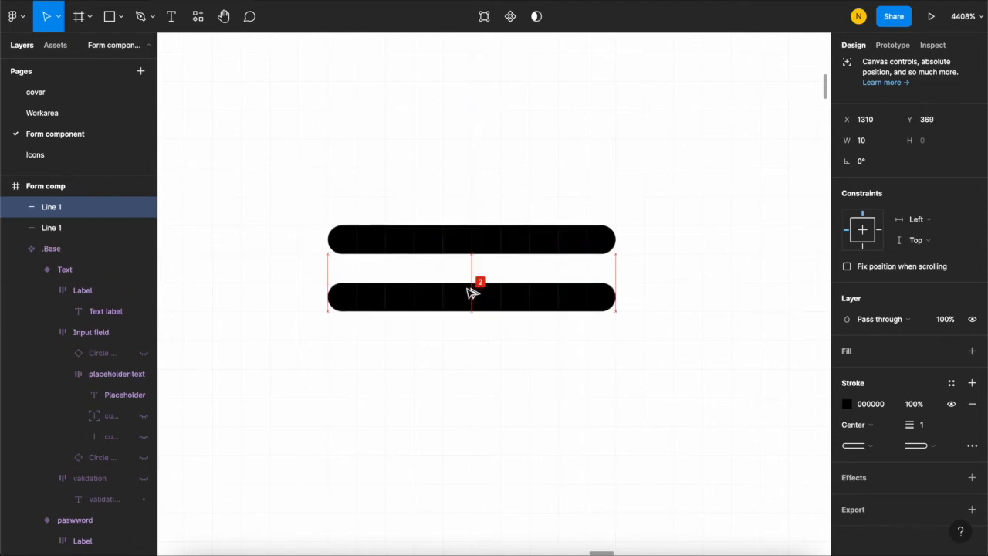
{"action": "scroll", "coordinate": [464, 249], "scroll_direction": "down", "scroll_amount": 1}
{"action": "scroll", "coordinate": [463, 249], "scroll_direction": "down", "scroll_amount": 2}
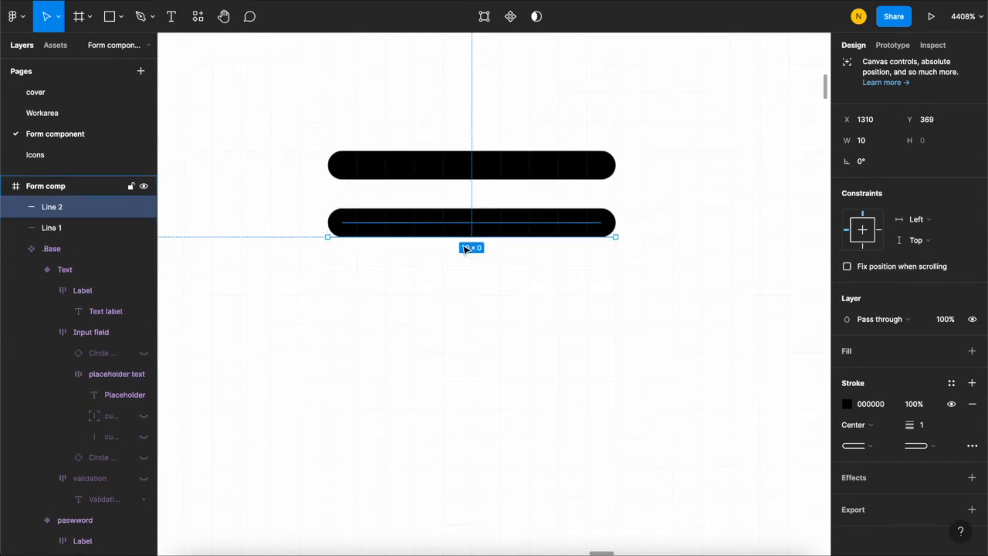
- Shorten the lower line symmetrically about its centre to a width of 6 px
{"action": "scroll", "coordinate": [464, 243], "scroll_direction": "down", "scroll_amount": 3}
{"action": "scroll", "coordinate": [465, 238], "scroll_direction": "up", "scroll_amount": 4}
{"action": "scroll", "coordinate": [457, 233], "scroll_direction": "up", "scroll_amount": 3}
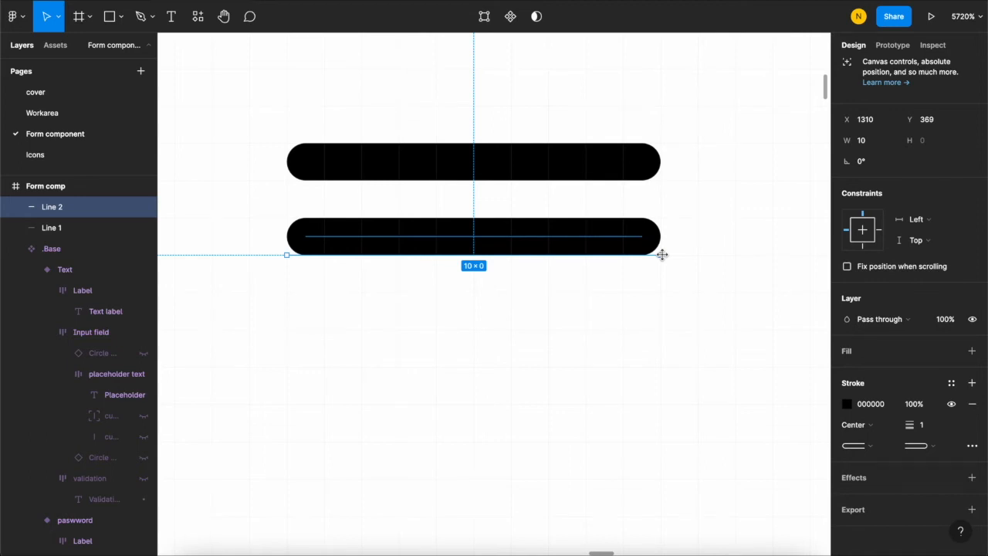
{"action": "key", "text": "alt"}
{"action": "left_click_drag", "start_coordinate": [660, 254], "coordinate": [598, 257]}
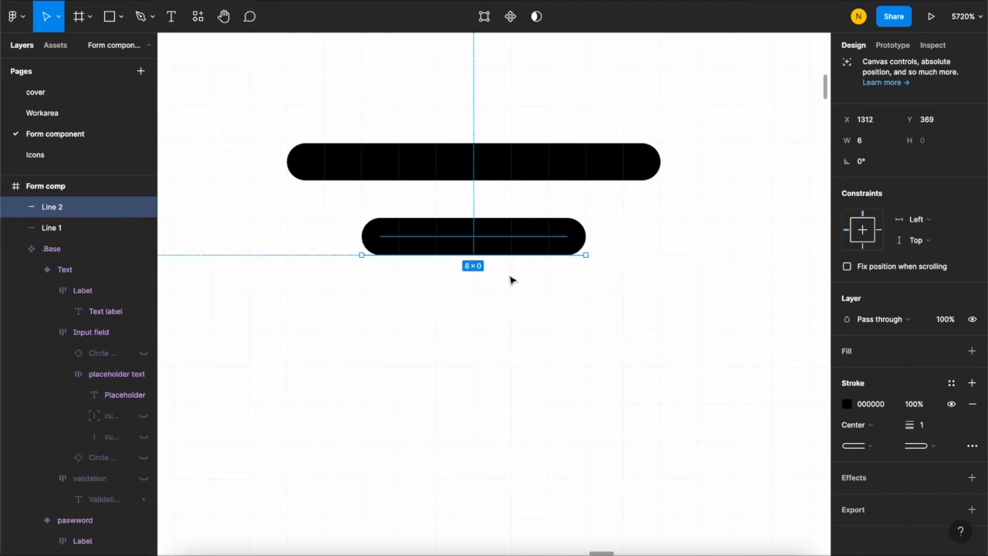
- Wrap both rounded lines in a single auto layout frame
{"action": "scroll", "coordinate": [491, 286], "scroll_direction": "down", "scroll_amount": 5}
{"action": "scroll", "coordinate": [473, 273], "scroll_direction": "up", "scroll_amount": 5}
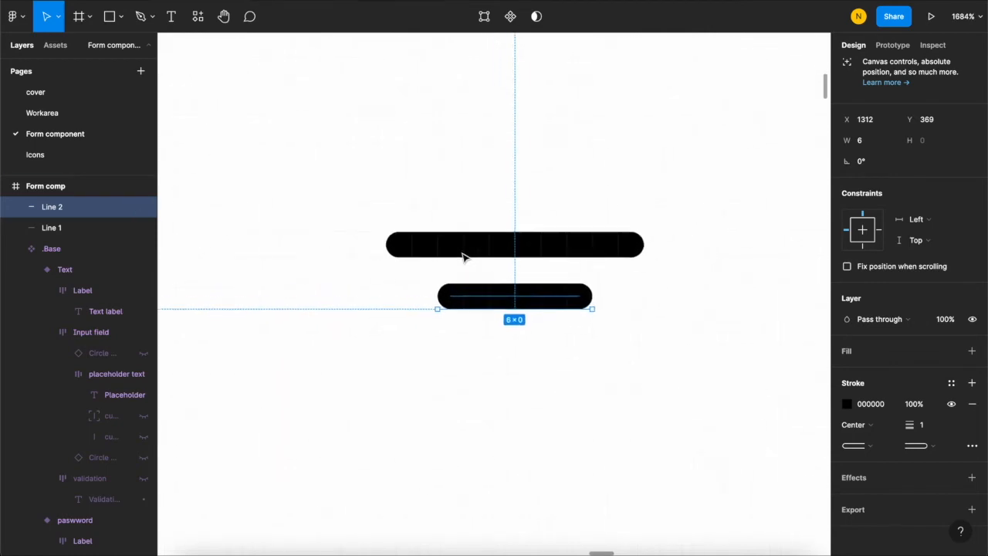
{"action": "scroll", "coordinate": [463, 257], "scroll_direction": "up", "scroll_amount": 3}
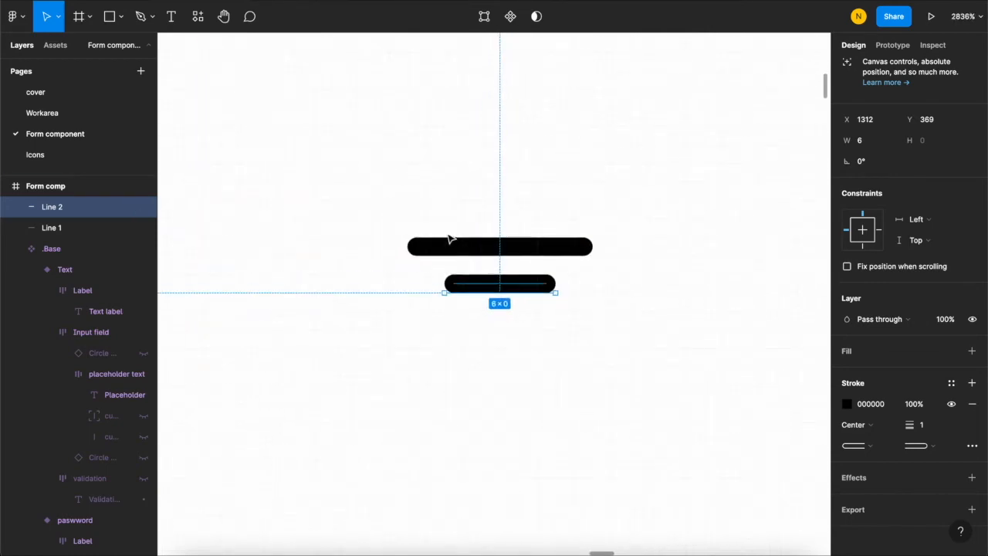
{"action": "left_click", "coordinate": [474, 251], "text": "shift"}
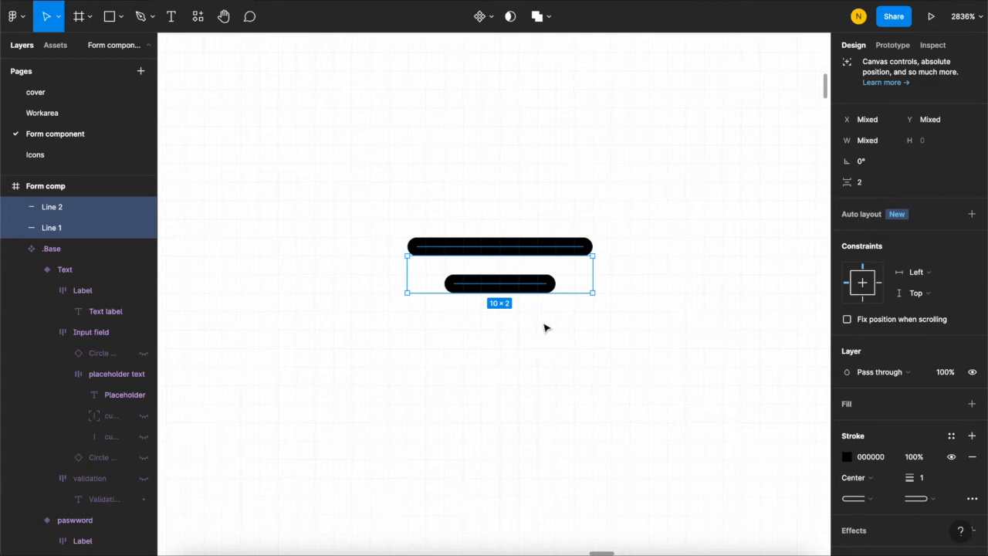
{"action": "key", "text": "shift+a"}
{"action": "scroll", "coordinate": [494, 262], "scroll_direction": "down", "scroll_amount": 5}
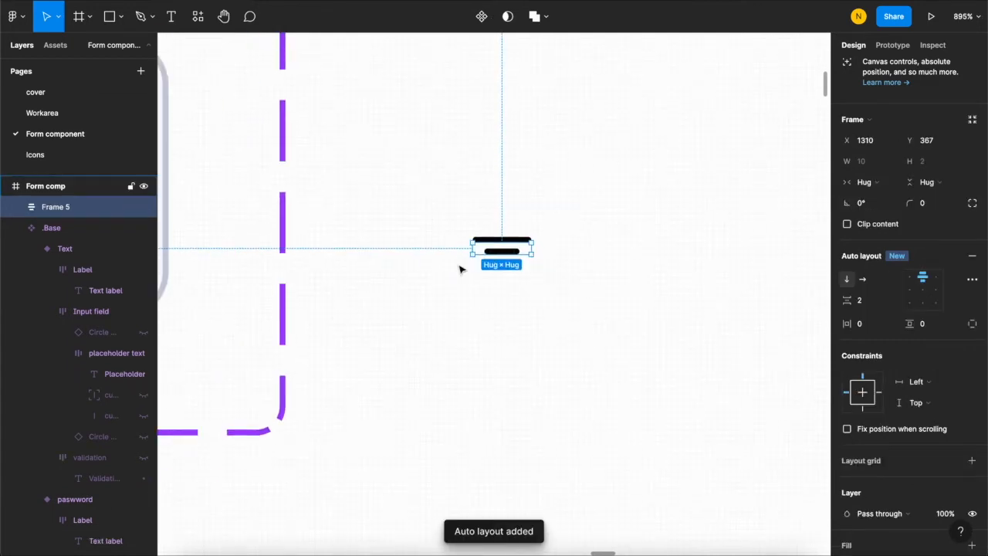
{"action": "scroll", "coordinate": [578, 316], "scroll_direction": "down", "scroll_amount": 2}
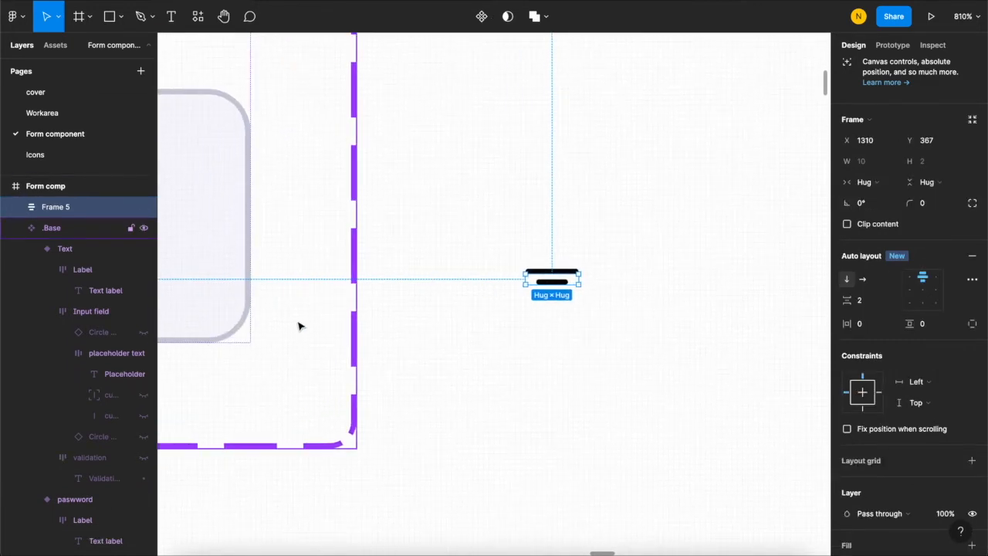
- Rename the auto layout frame holding the two lines as move
{"action": "double_click", "coordinate": [64, 208]}
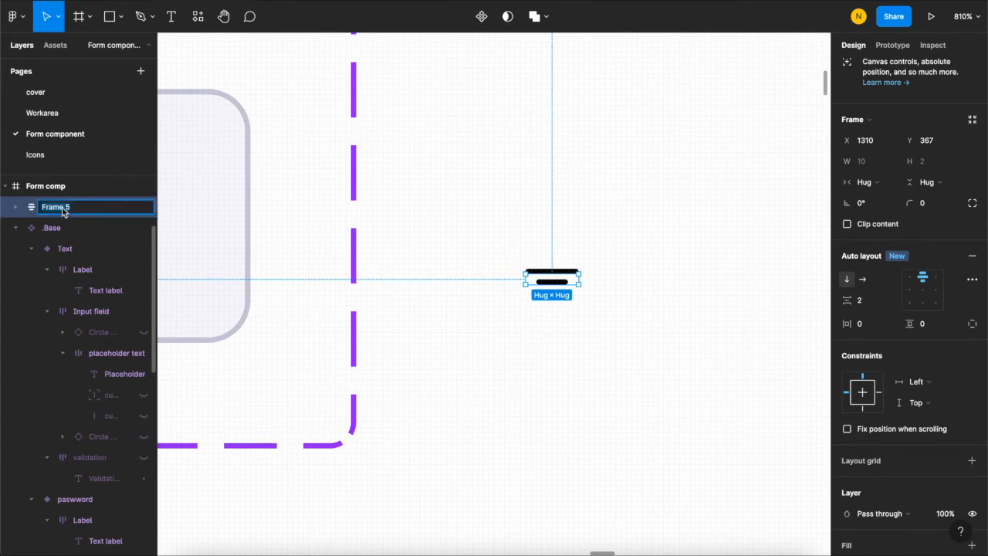
{"action": "type", "text": "move"}
{"action": "key", "text": "Return"}
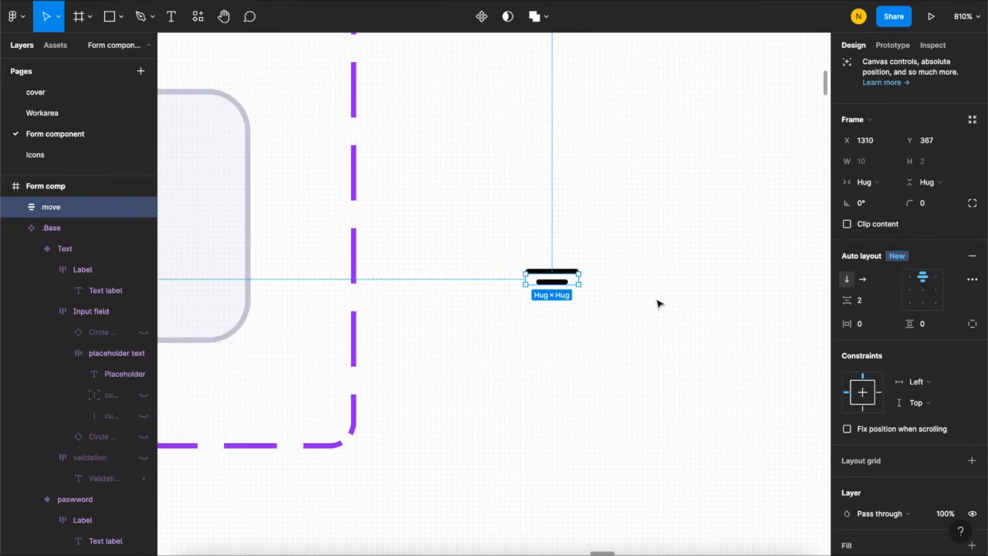
{"action": "scroll", "coordinate": [690, 346], "scroll_direction": "down", "scroll_amount": 5}
{"action": "scroll", "coordinate": [545, 275], "scroll_direction": "left", "scroll_amount": 5}
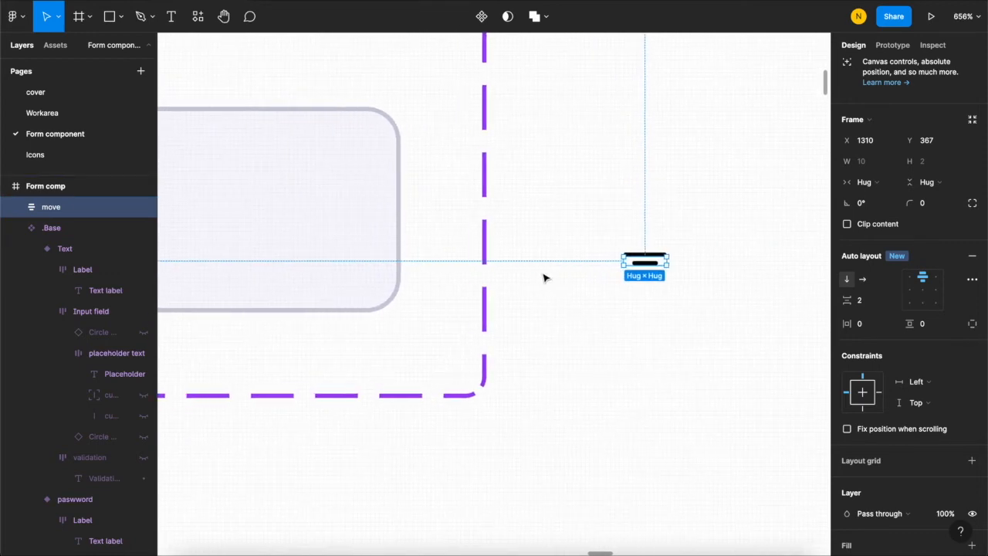
{"action": "scroll", "coordinate": [622, 260], "scroll_direction": "up", "scroll_amount": 5}
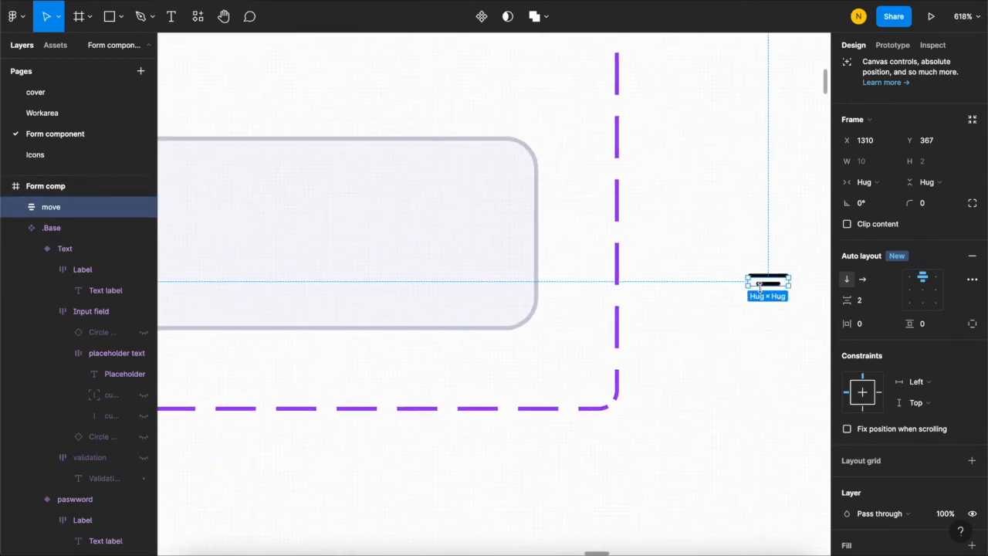
{"action": "scroll", "coordinate": [463, 293], "scroll_direction": "down", "scroll_amount": 10}
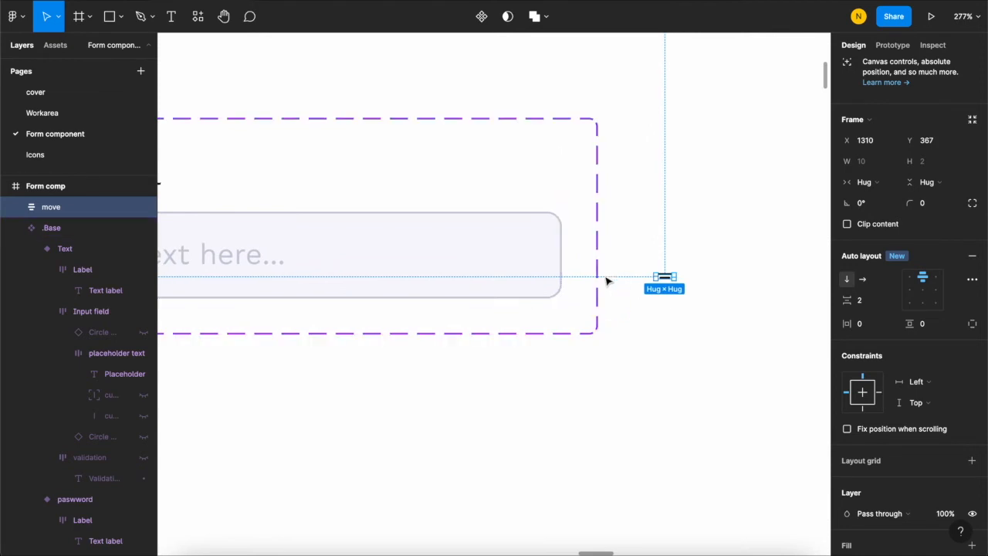
- Cut the move frame from the canvas and paste it inside the Input field of the Text area variant
{"action": "scroll", "coordinate": [655, 306], "scroll_direction": "up", "scroll_amount": 5}
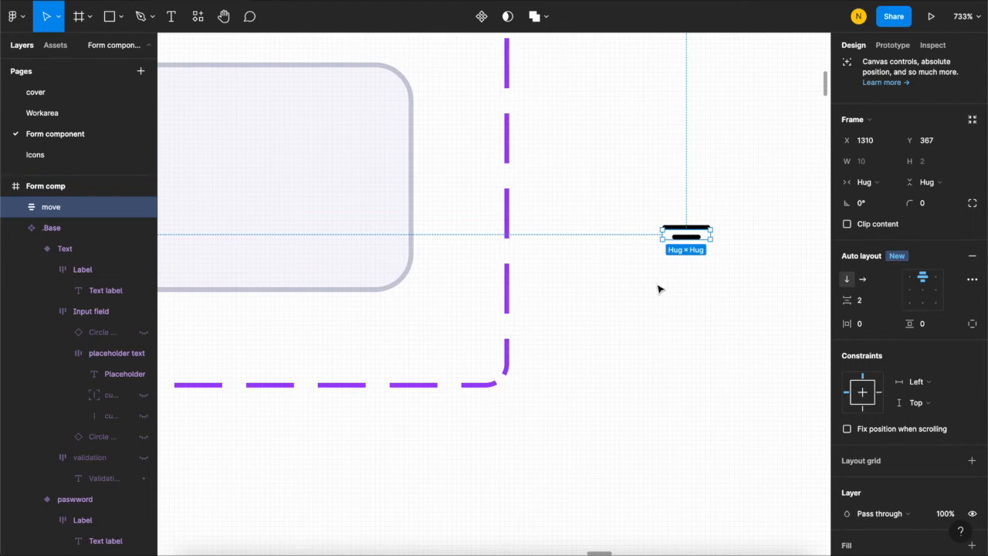
{"action": "key", "text": "Delete"}
{"action": "scroll", "coordinate": [658, 290], "scroll_direction": "down", "scroll_amount": 10}
{"action": "scroll", "coordinate": [631, 308], "scroll_direction": "up", "scroll_amount": 5}
{"action": "scroll", "coordinate": [558, 291], "scroll_direction": "down", "scroll_amount": 6}
{"action": "scroll", "coordinate": [525, 291], "scroll_direction": "up", "scroll_amount": 8}
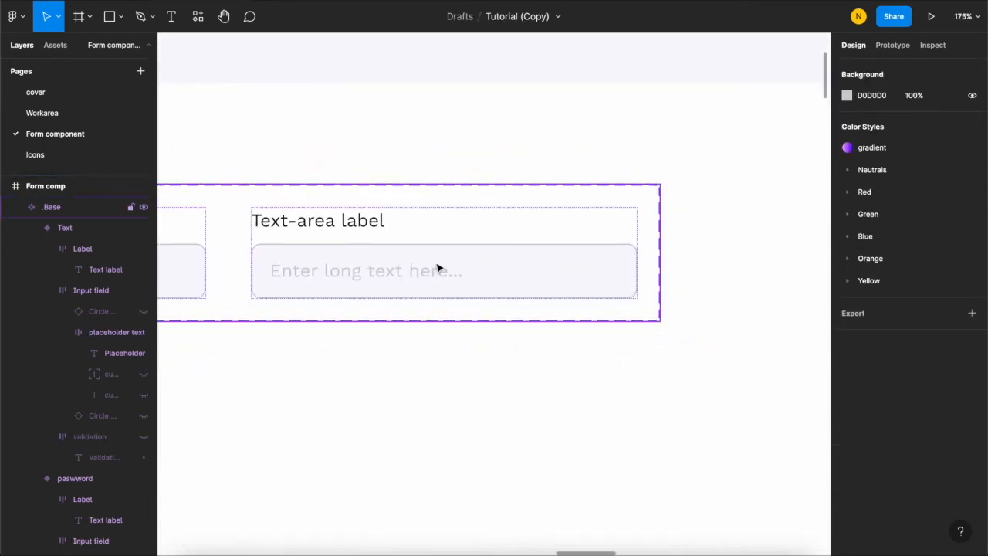
{"action": "left_click", "coordinate": [437, 267]}
{"action": "left_click", "coordinate": [437, 268]}
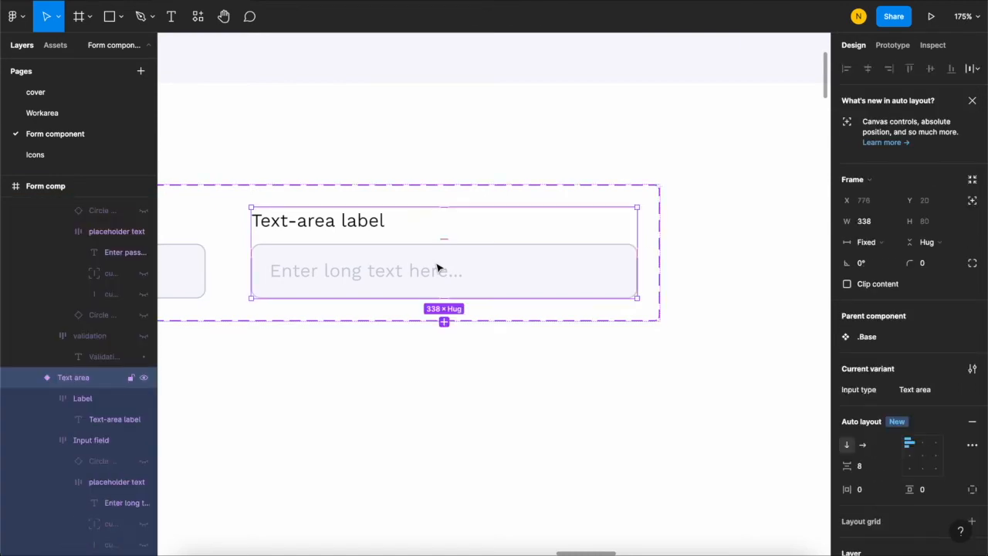
{"action": "left_click", "coordinate": [438, 267]}
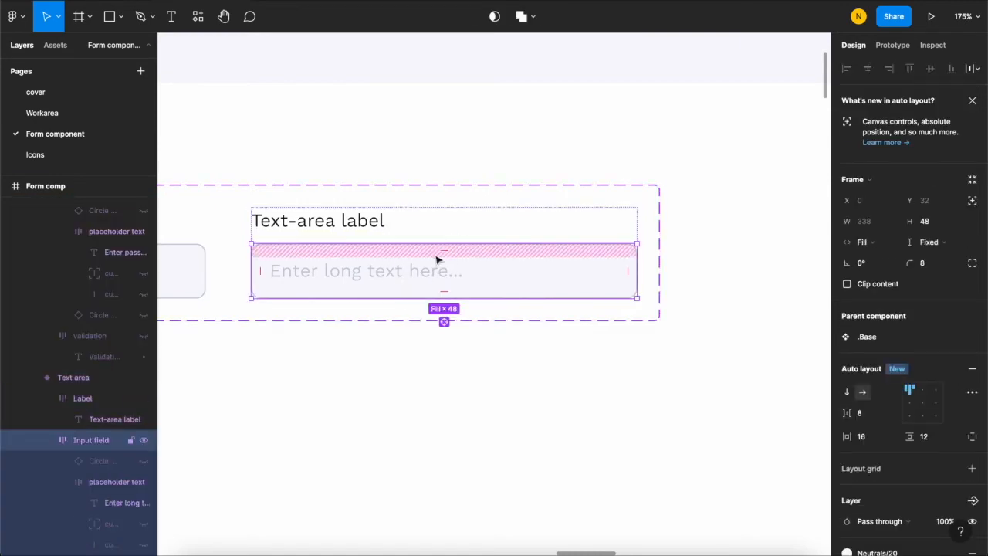
{"action": "scroll", "coordinate": [608, 320], "scroll_direction": "up", "scroll_amount": 5}
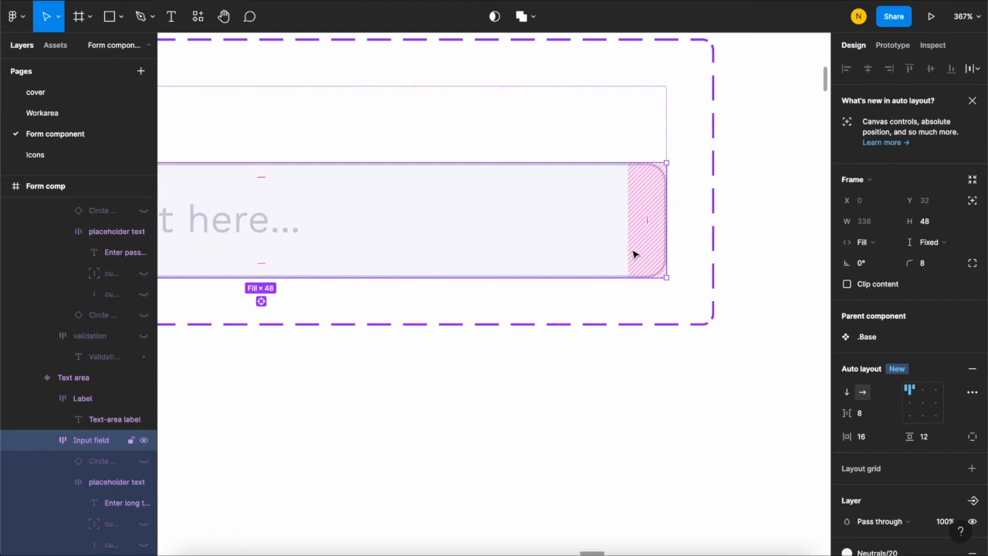
{"action": "key", "text": "ctrl+v"}
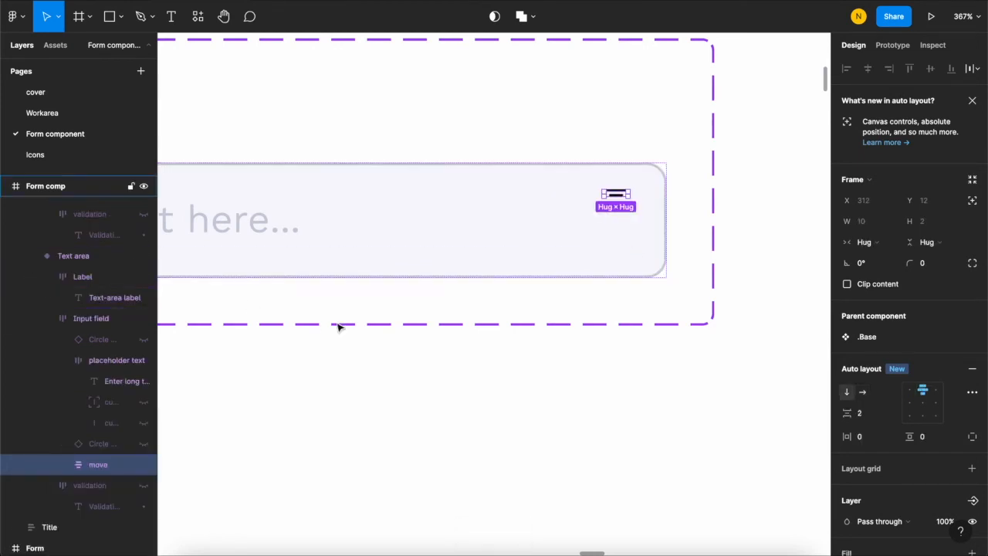
- Give the move frame absolute position within the text area's Input field
{"action": "scroll", "coordinate": [351, 328], "scroll_direction": "down", "scroll_amount": 10}
{"action": "scroll", "coordinate": [360, 329], "scroll_direction": "left", "scroll_amount": 3}
{"action": "scroll", "coordinate": [360, 329], "scroll_direction": "up", "scroll_amount": 4}
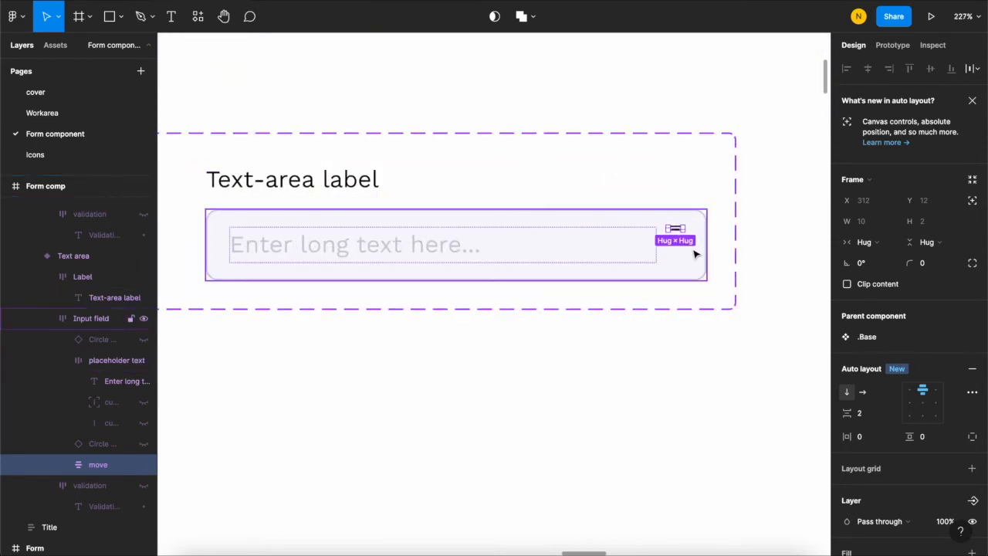
{"action": "scroll", "coordinate": [694, 254], "scroll_direction": "up", "scroll_amount": 8}
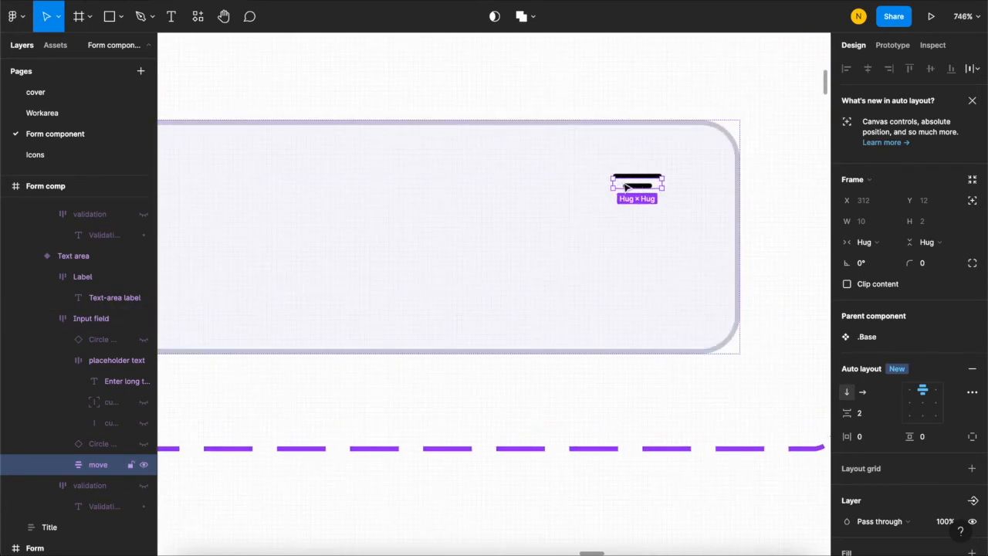
{"action": "scroll", "coordinate": [631, 187], "scroll_direction": "down", "scroll_amount": 5}
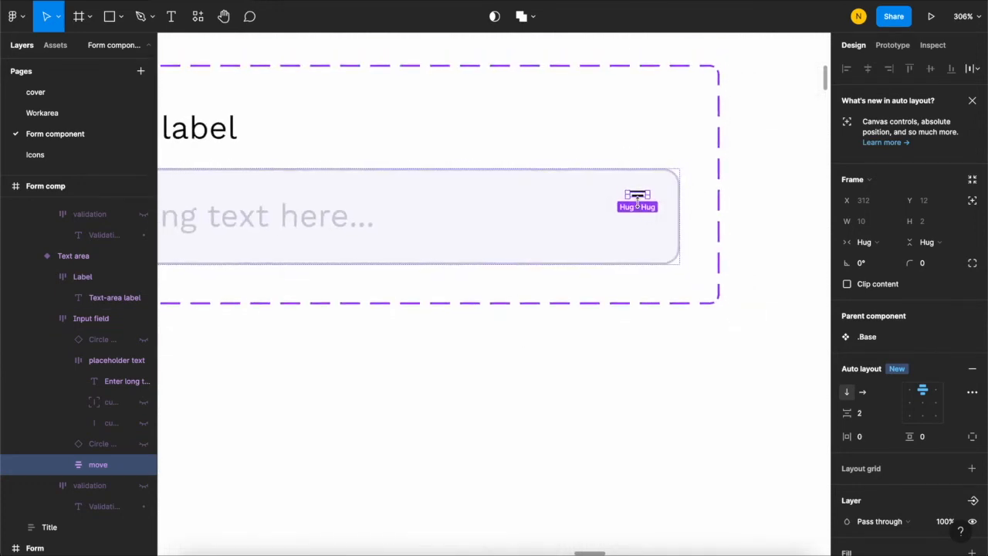
{"action": "left_click", "coordinate": [972, 207]}
- Move the two-line icon into the lower-right corner of the text area's Input field, at X 325, Y 42
{"action": "scroll", "coordinate": [672, 250], "scroll_direction": "up", "scroll_amount": 5}
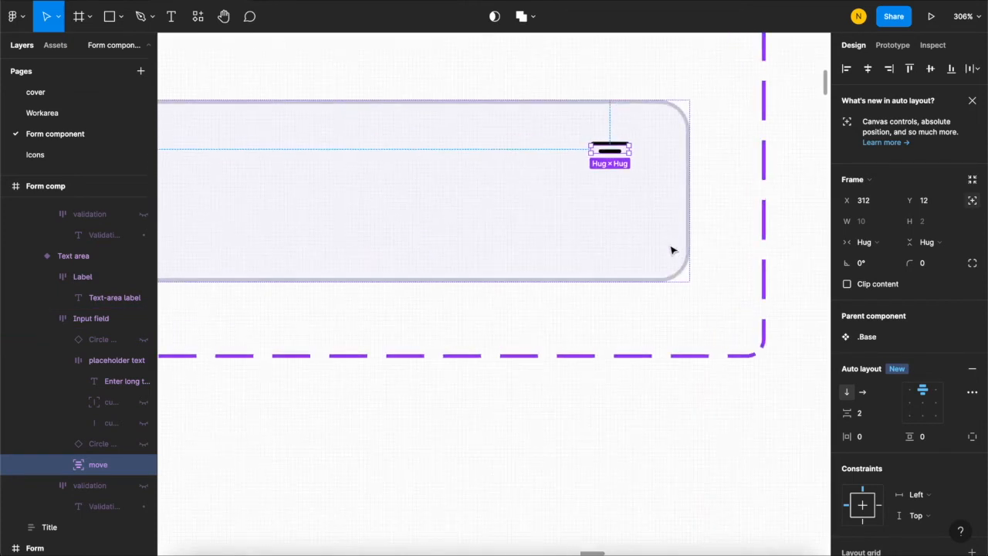
{"action": "scroll", "coordinate": [674, 186], "scroll_direction": "up", "scroll_amount": 3}
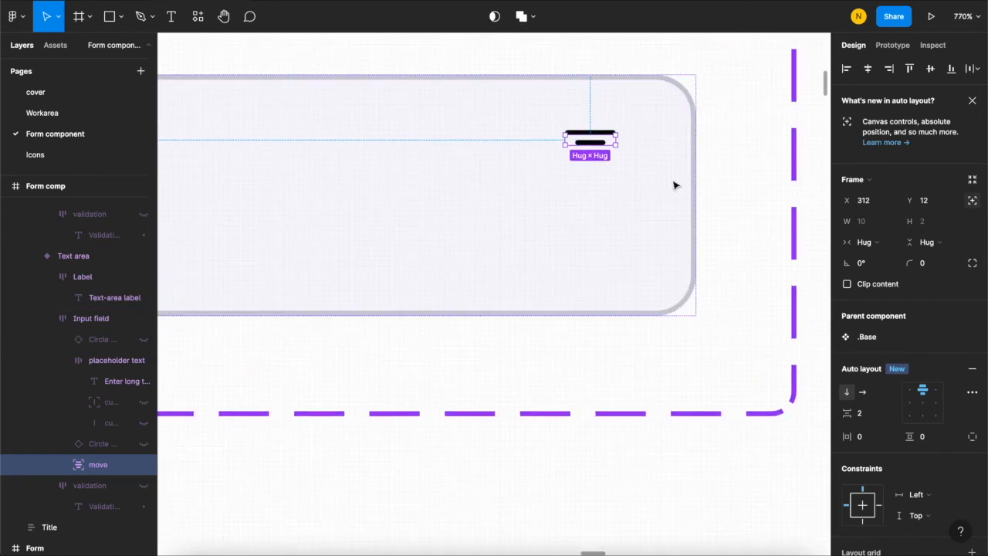
{"action": "key", "text": "Down"}
{"action": "key", "text": "Down"}
{"action": "key", "text": "Down"}
{"action": "key", "text": "Down"}
{"action": "key", "text": "Down"}
{"action": "key", "text": "Down"}
{"action": "key", "text": "Down"}
{"action": "key", "text": "Down"}
{"action": "key", "text": "Down"}
{"action": "key", "text": "Down"}
{"action": "key", "text": "Down"}
{"action": "key", "text": "Down"}
{"action": "key", "text": "Down"}
{"action": "key", "text": "Down"}
{"action": "key", "text": "Down"}
{"action": "key", "text": "Down"}
{"action": "key", "text": "Down"}
{"action": "key", "text": "Down"}
{"action": "key", "text": "Down"}
{"action": "key", "text": "Down"}
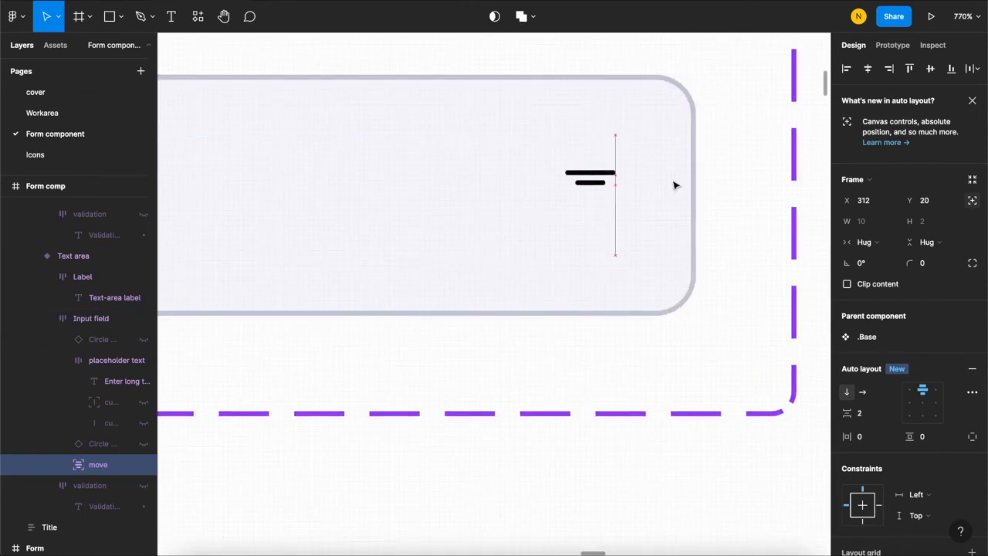
{"action": "key", "text": "Right"}
{"action": "key", "text": "Right"}
{"action": "key", "text": "Right"}
{"action": "key", "text": "Right"}
{"action": "key", "text": "Right"}
{"action": "key", "text": "Right"}
{"action": "key", "text": "Right"}
{"action": "key", "text": "Right"}
{"action": "key", "text": "Right"}
{"action": "key", "text": "Right"}
{"action": "key", "text": "Right"}
{"action": "key", "text": "Right"}
{"action": "key", "text": "Right"}
{"action": "key", "text": "Right"}
{"action": "key", "text": "Right"}
{"action": "key", "text": "Right"}
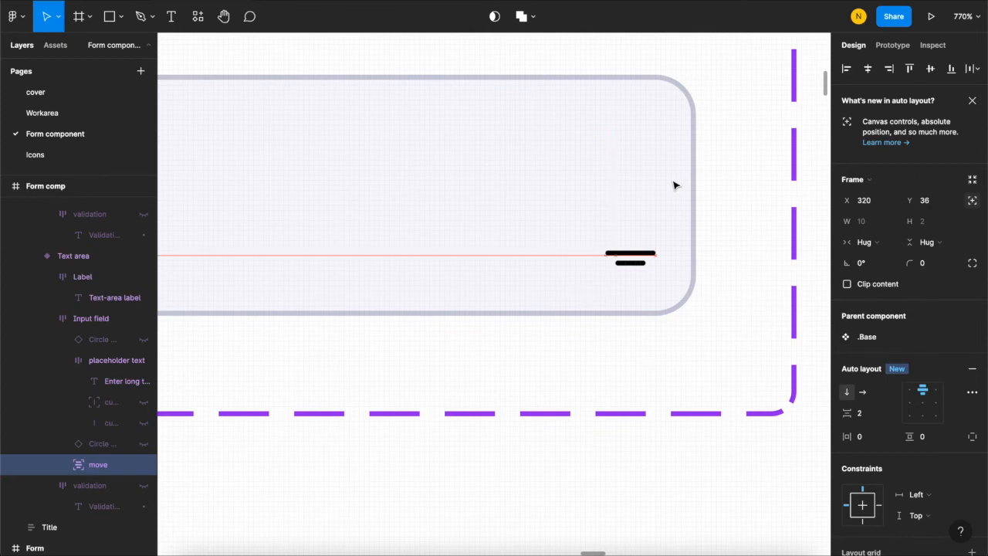
{"action": "key", "text": "Left"}
{"action": "key", "text": "Left"}
{"action": "key", "text": "Left"}
{"action": "key", "text": "Left"}
{"action": "key", "text": "Left"}
{"action": "key", "text": "Left"}
{"action": "key", "text": "Left"}
{"action": "key", "text": "Left"}
{"action": "key", "text": "Down"}
{"action": "key", "text": "Down"}
{"action": "key", "text": "Down"}
{"action": "key", "text": "Down"}
{"action": "key", "text": "Down"}
{"action": "key", "text": "Down"}
{"action": "key", "text": "Down"}
{"action": "key", "text": "Down"}
{"action": "key", "text": "Up"}
{"action": "key", "text": "Up"}
{"action": "key", "text": "Up"}
{"action": "key", "text": "Up"}
{"action": "key", "text": "Up"}
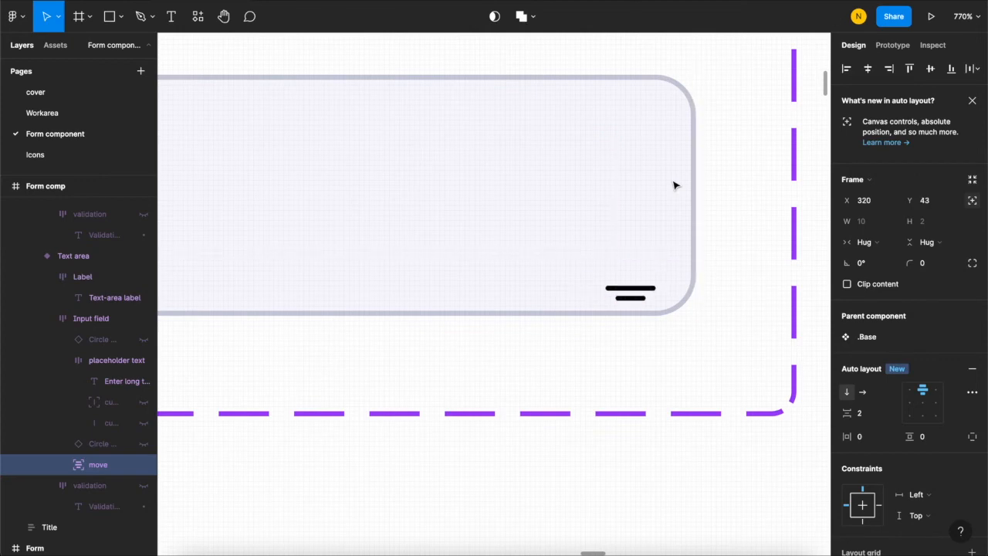
{"action": "scroll", "coordinate": [679, 263], "scroll_direction": "up", "scroll_amount": 5}
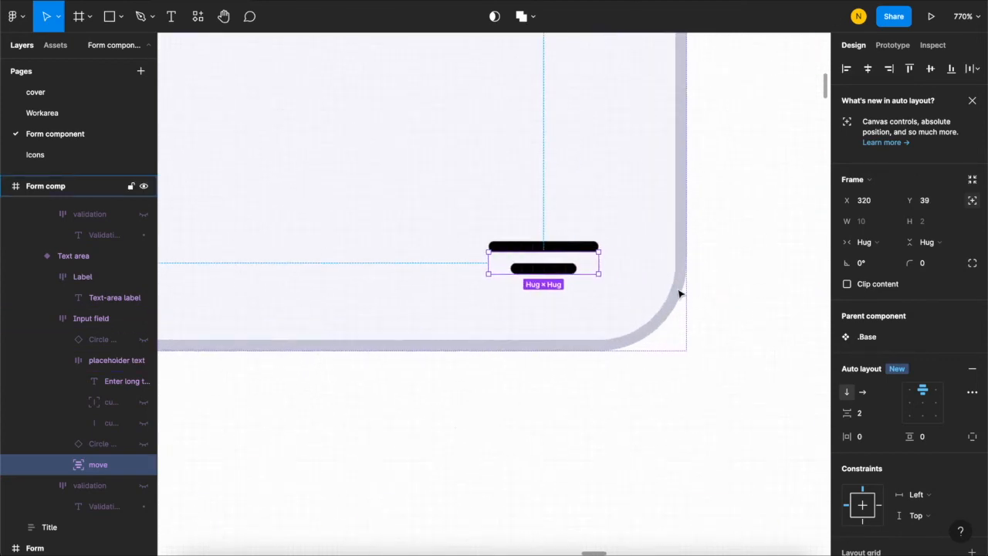
{"action": "left_click_drag", "start_coordinate": [563, 264], "coordinate": [615, 301]}
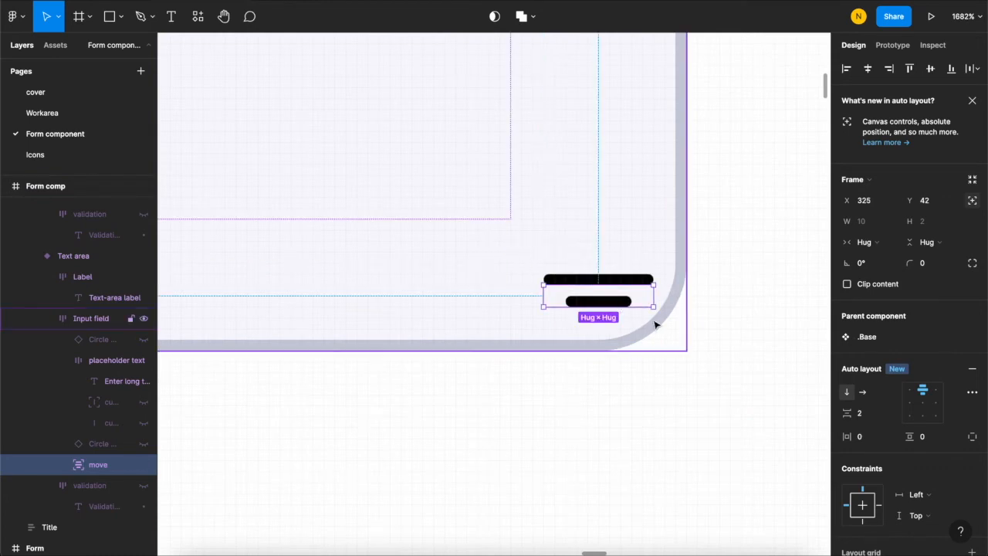
- Rotate the move icon to 30° and fit it closer to the field's rounded corner at X 327, Y 46
{"action": "left_click_drag", "start_coordinate": [660, 311], "coordinate": [664, 268]}
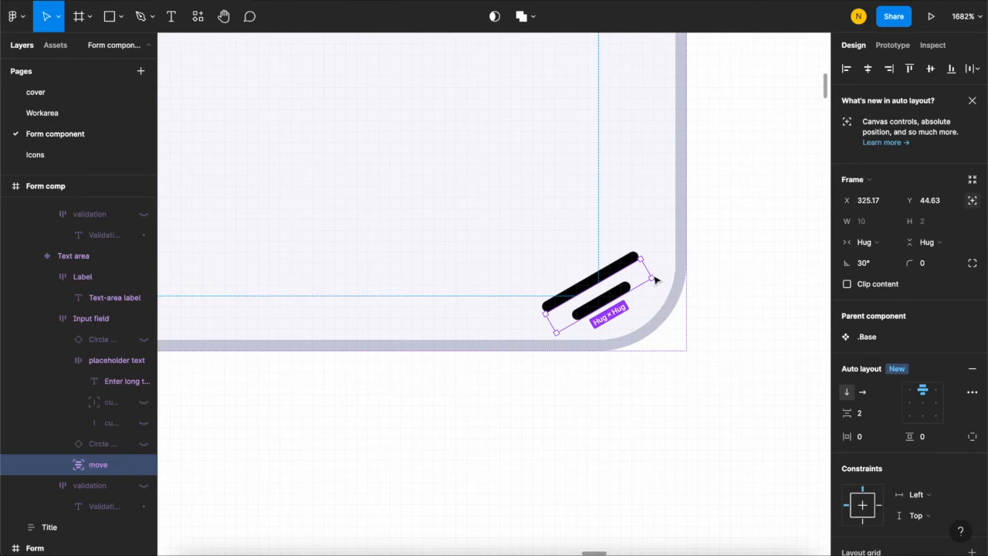
{"action": "left_click_drag", "start_coordinate": [605, 298], "coordinate": [630, 311]}
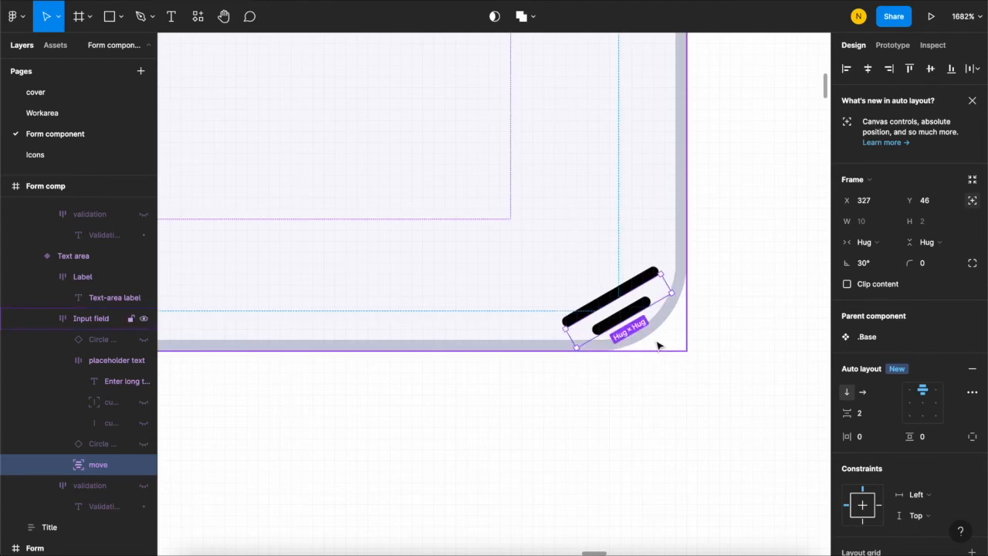
{"action": "scroll", "coordinate": [657, 344], "scroll_direction": "up", "scroll_amount": 5}
{"action": "left_click_drag", "start_coordinate": [540, 243], "coordinate": [567, 245]}
{"action": "scroll", "coordinate": [609, 278], "scroll_direction": "down", "scroll_amount": 4}
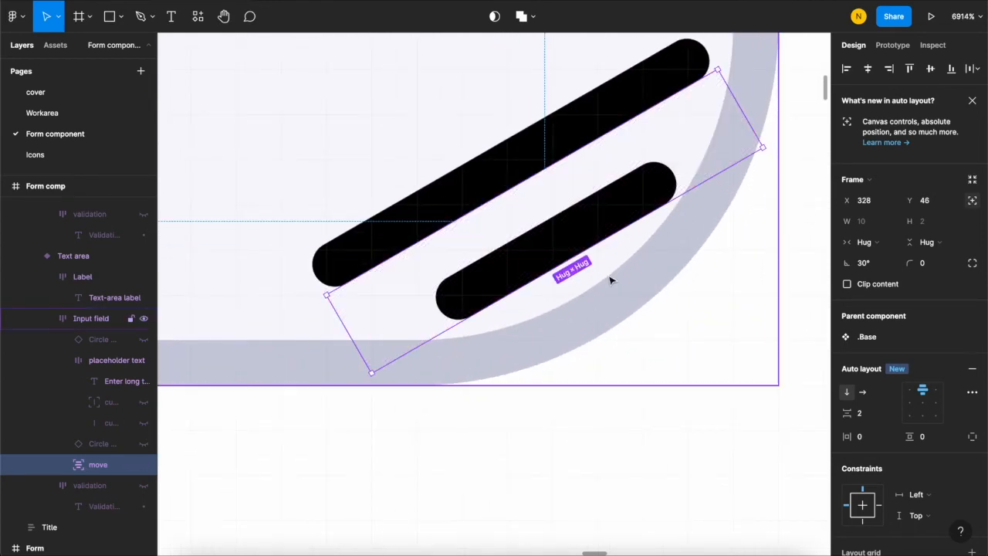
{"action": "key", "text": "Left"}
{"action": "key", "text": "Right"}
{"action": "key", "text": "Left"}
{"action": "scroll", "coordinate": [104, 259], "scroll_direction": "up", "scroll_amount": 2}
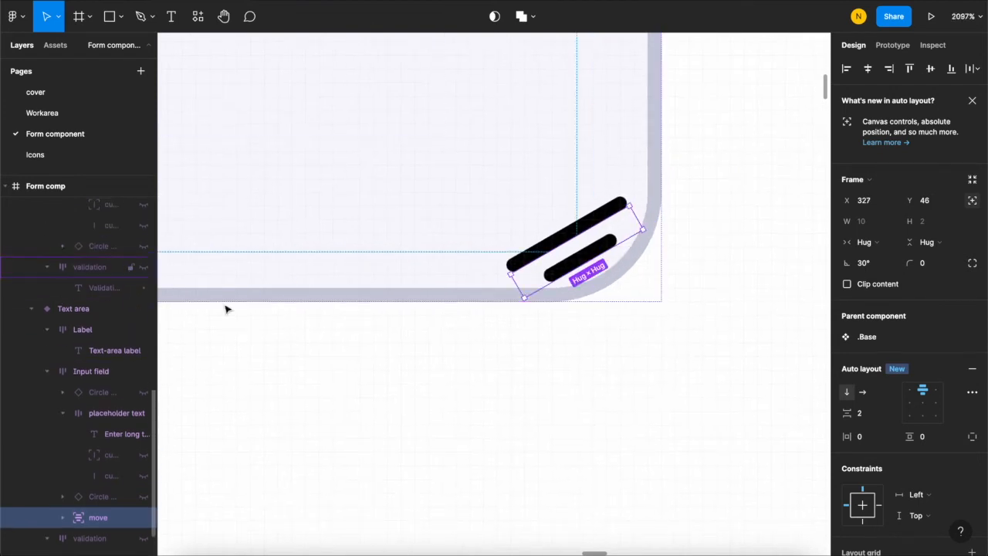
- Refine the move icon's rotation to about 31.89° and place it at X 327, Y 46.28 along the corner curve
{"action": "scroll", "coordinate": [570, 279], "scroll_direction": "up", "scroll_amount": 3}
{"action": "scroll", "coordinate": [540, 285], "scroll_direction": "up", "scroll_amount": 3}
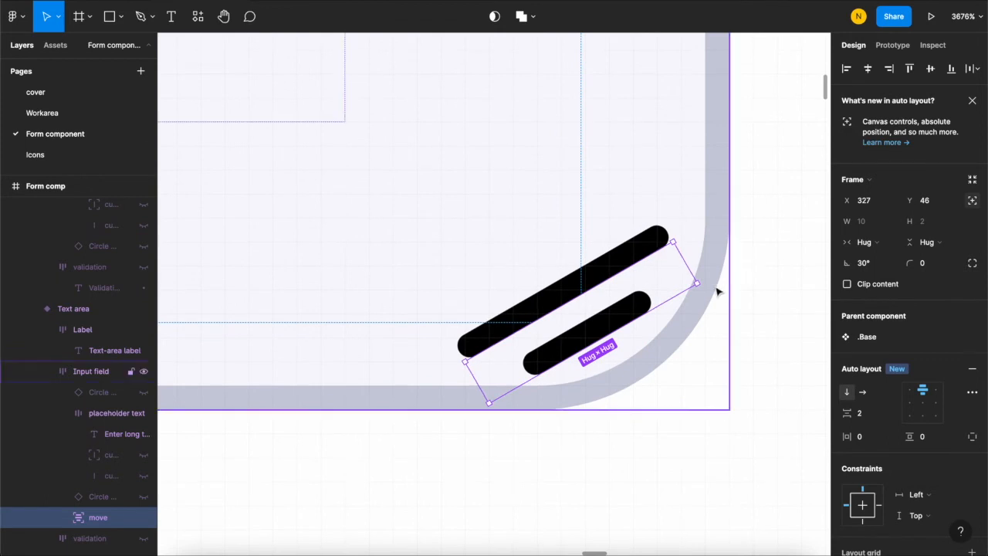
{"action": "left_click_drag", "start_coordinate": [697, 286], "coordinate": [705, 280]}
{"action": "left_click_drag", "start_coordinate": [595, 308], "coordinate": [620, 316]}
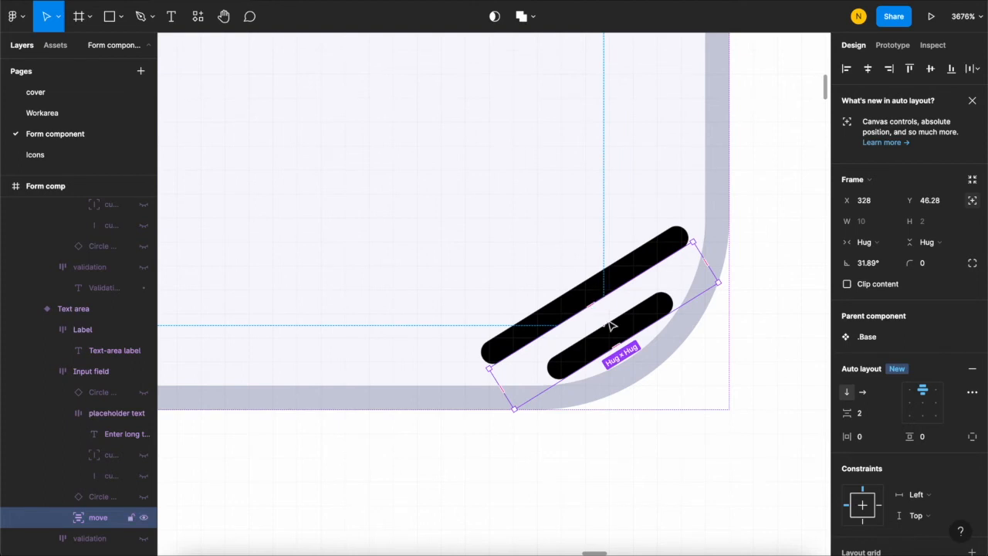
{"action": "left_click_drag", "start_coordinate": [616, 323], "coordinate": [610, 324]}
{"action": "scroll", "coordinate": [610, 328], "scroll_direction": "down", "scroll_amount": 5}
{"action": "scroll", "coordinate": [605, 340], "scroll_direction": "up", "scroll_amount": 2}
{"action": "scroll", "coordinate": [605, 339], "scroll_direction": "down", "scroll_amount": 2}
{"action": "scroll", "coordinate": [644, 342], "scroll_direction": "up", "scroll_amount": 6}
{"action": "scroll", "coordinate": [529, 412], "scroll_direction": "down", "scroll_amount": 3}
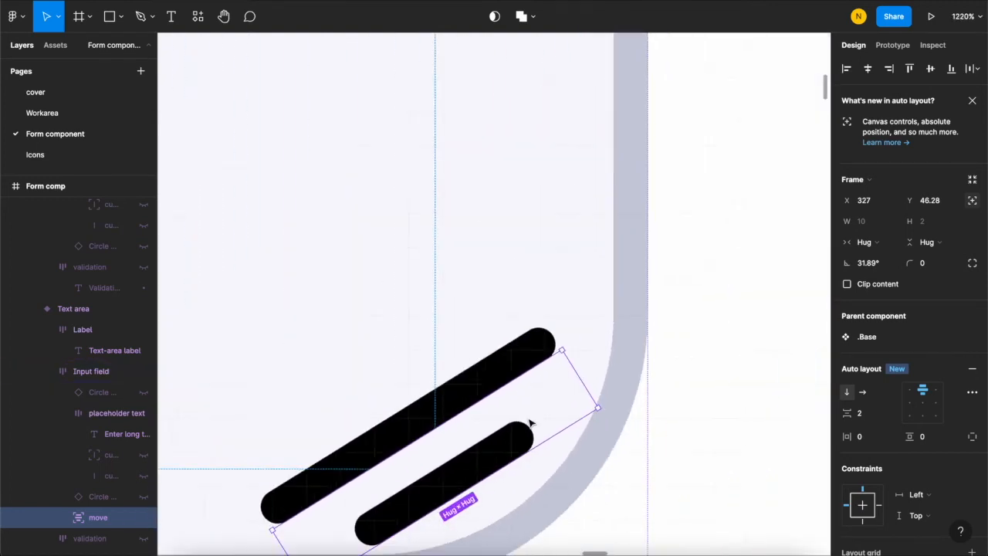
{"action": "mouse_move", "coordinate": [523, 434]}
{"action": "left_mouse_down"}
{"action": "mouse_move", "coordinate": [525, 425]}
{"action": "mouse_move", "coordinate": [522, 440]}
{"action": "left_mouse_up"}
{"action": "scroll", "coordinate": [523, 401], "scroll_direction": "down", "scroll_amount": 5}
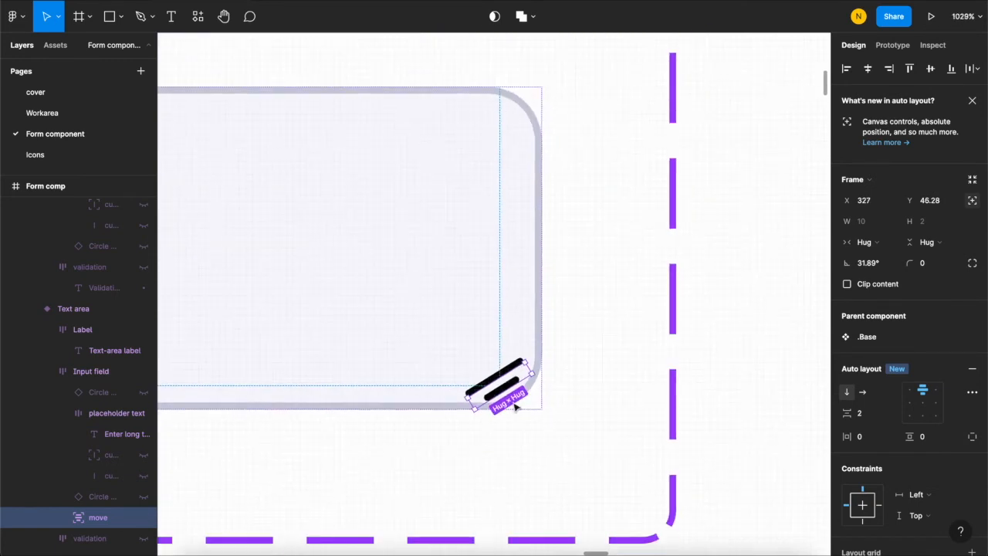
{"action": "scroll", "coordinate": [505, 432], "scroll_direction": "up", "scroll_amount": 2}
{"action": "scroll", "coordinate": [474, 373], "scroll_direction": "down", "scroll_amount": 1}
{"action": "scroll", "coordinate": [456, 348], "scroll_direction": "up", "scroll_amount": 3}
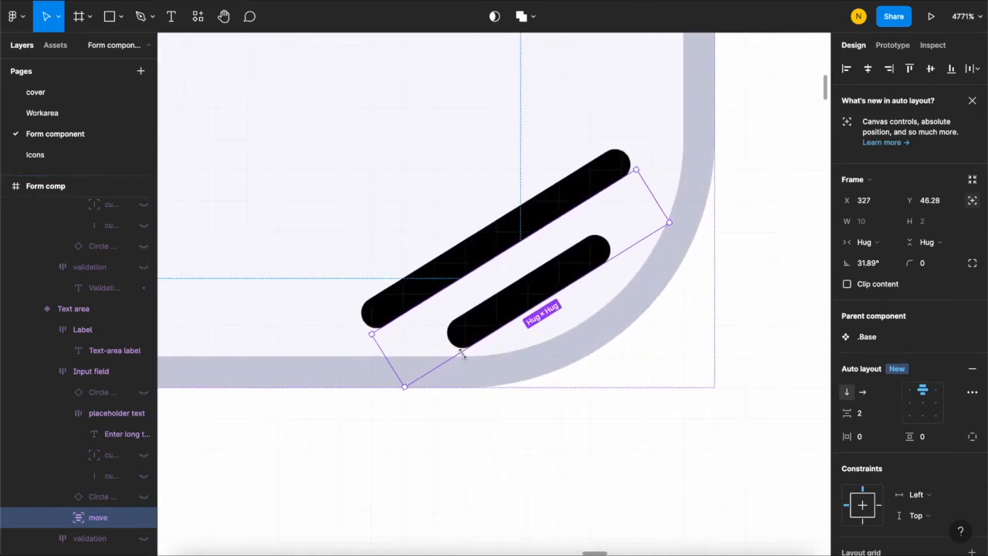
- Apply the Neutrals/70 colour style to the lines of the move icon
{"action": "scroll", "coordinate": [463, 351], "scroll_direction": "down", "scroll_amount": 5}
{"action": "scroll", "coordinate": [521, 353], "scroll_direction": "down", "scroll_amount": 5}
{"action": "scroll", "coordinate": [720, 385], "scroll_direction": "up", "scroll_amount": 2}
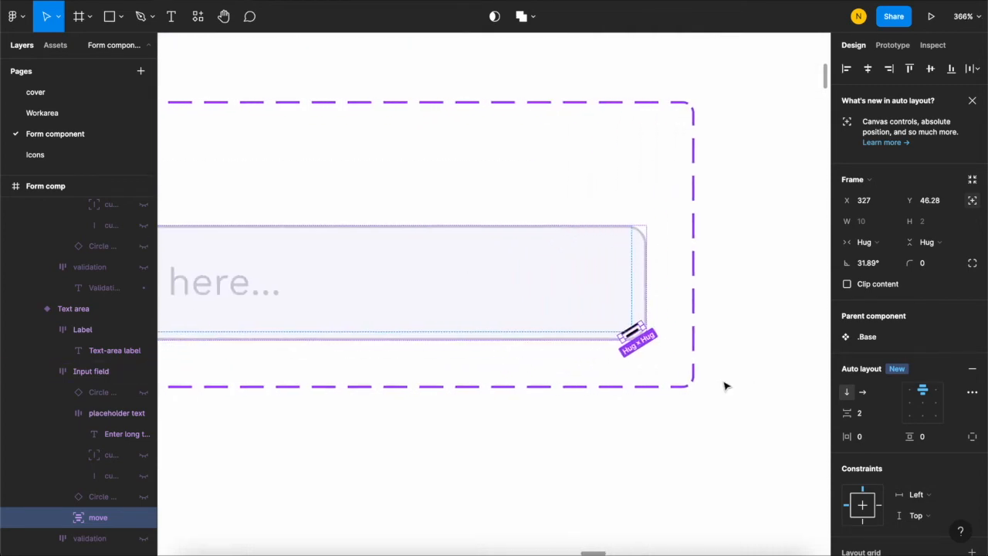
{"action": "scroll", "coordinate": [951, 411], "scroll_direction": "down", "scroll_amount": 3}
{"action": "scroll", "coordinate": [952, 411], "scroll_direction": "down", "scroll_amount": 3}
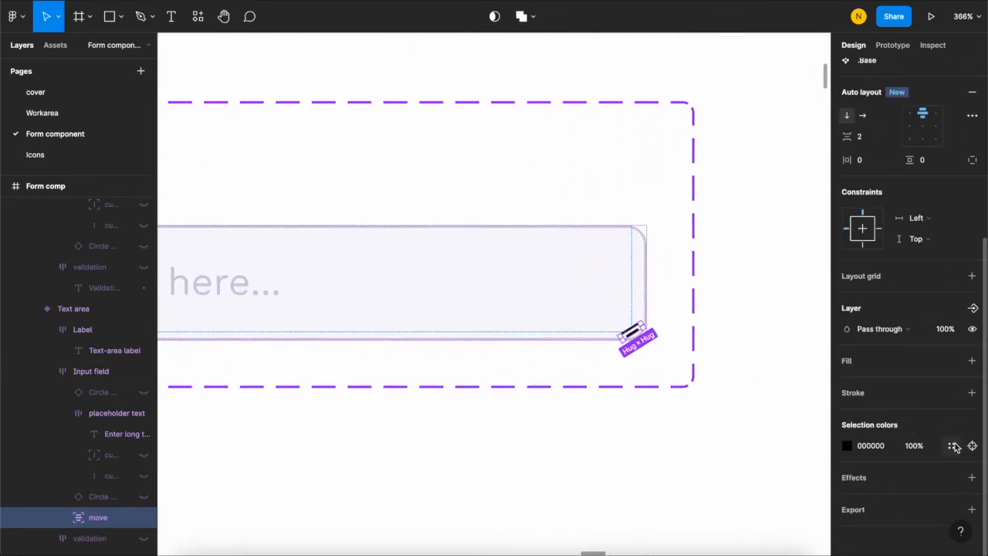
{"action": "left_click", "coordinate": [948, 446]}
{"action": "left_click", "coordinate": [750, 413]}
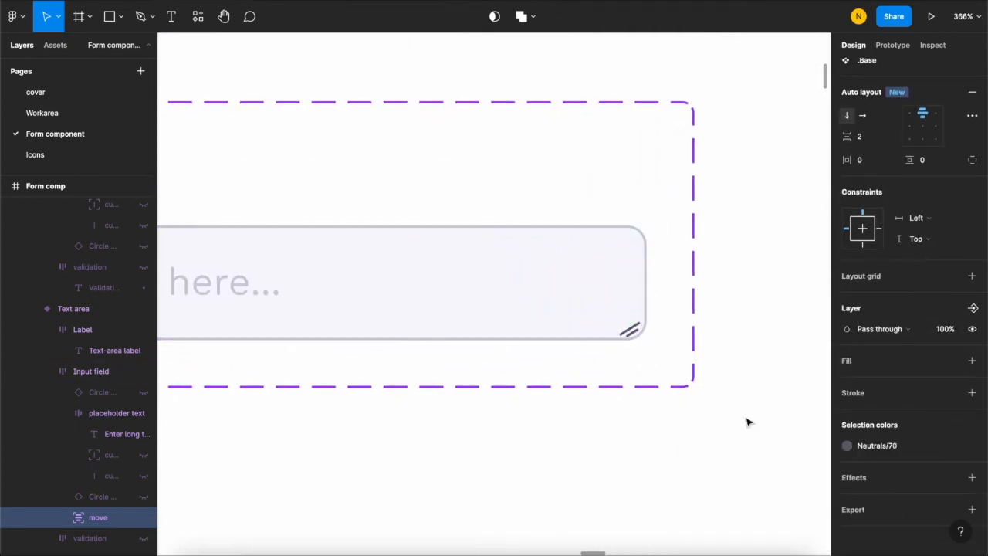
{"action": "left_click", "coordinate": [700, 399]}
{"action": "scroll", "coordinate": [670, 367], "scroll_direction": "down", "scroll_amount": 3}
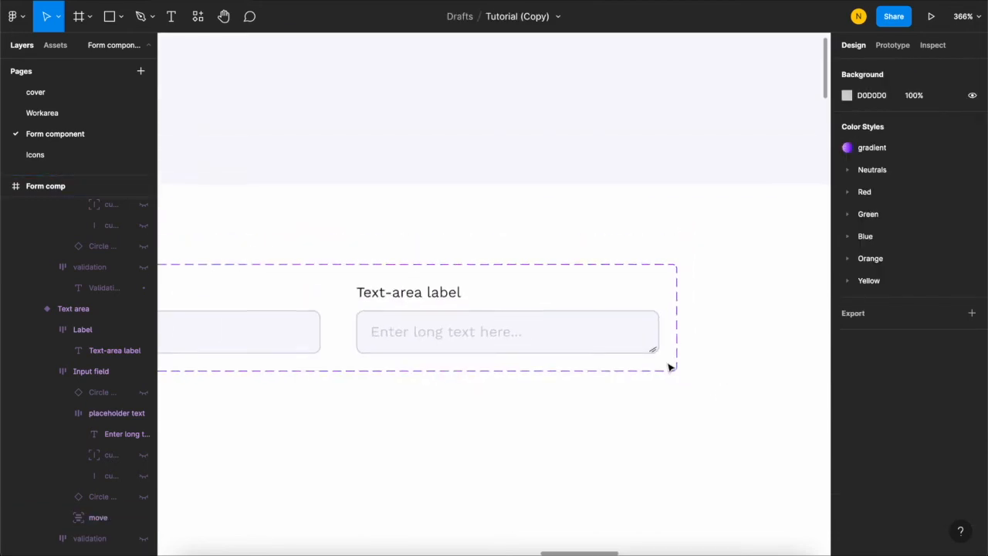
- Try the move icon at X 328, Y 45.28 in the field's corner, and nudge it back left and down
{"action": "scroll", "coordinate": [540, 401], "scroll_direction": "up", "scroll_amount": 3}
{"action": "scroll", "coordinate": [699, 311], "scroll_direction": "right", "scroll_amount": 1}
{"action": "scroll", "coordinate": [699, 311], "scroll_direction": "up", "scroll_amount": 5}
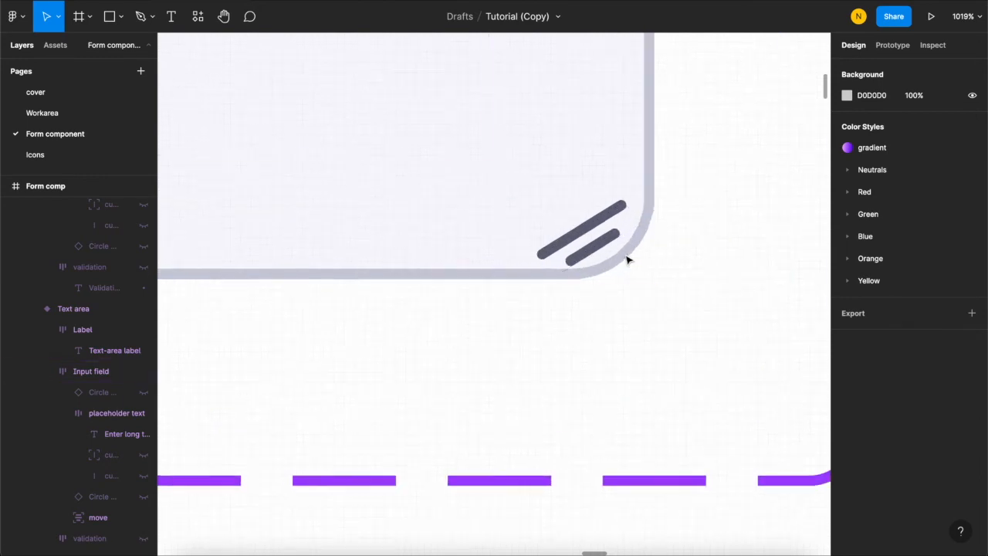
{"action": "left_click", "coordinate": [601, 239]}
{"action": "double_click", "coordinate": [588, 224]}
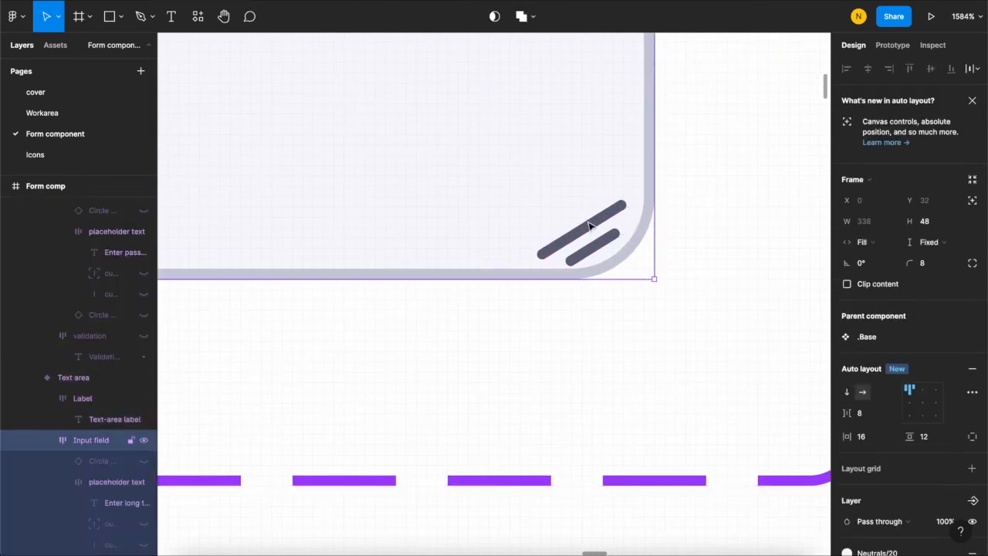
{"action": "double_click", "coordinate": [589, 225]}
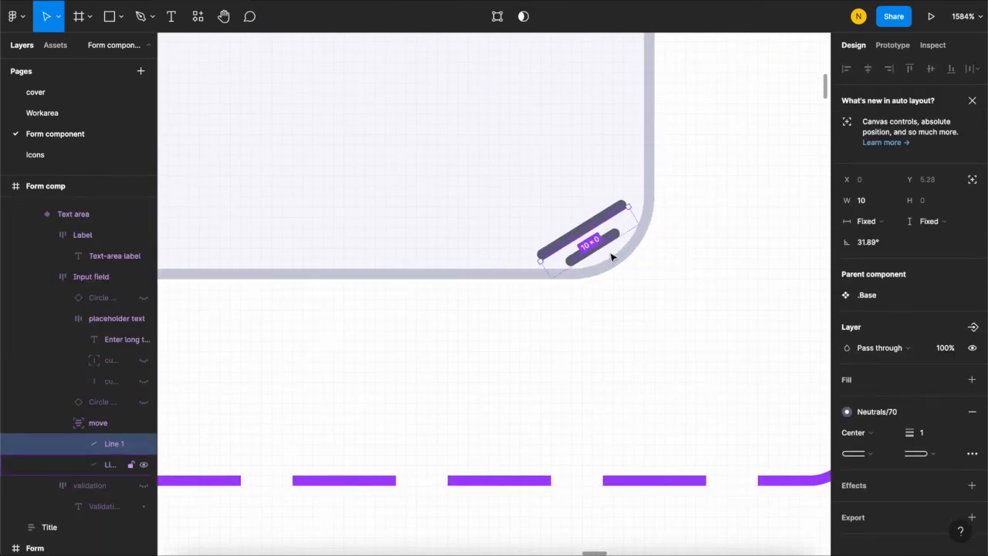
{"action": "left_click", "coordinate": [74, 427]}
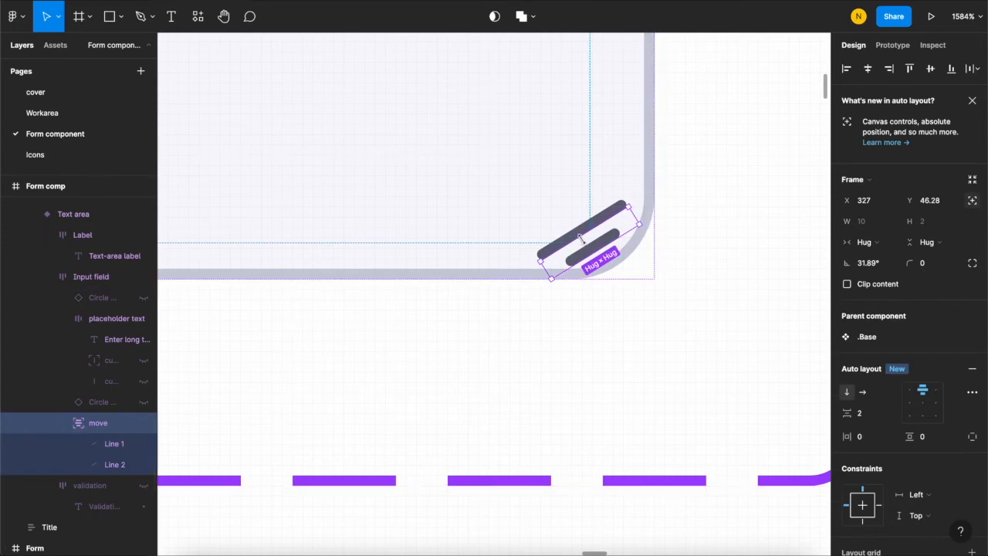
{"action": "left_click_drag", "start_coordinate": [592, 249], "coordinate": [604, 241]}
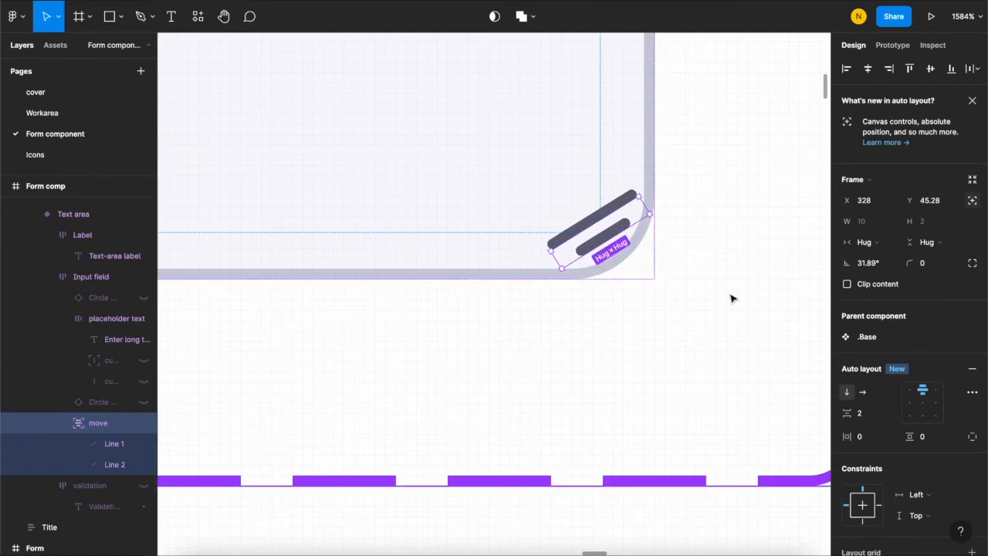
{"action": "key", "text": "Left"}
{"action": "key", "text": "Down"}
{"action": "scroll", "coordinate": [551, 294], "scroll_direction": "down", "scroll_amount": 10}
{"action": "left_click", "coordinate": [662, 412]}
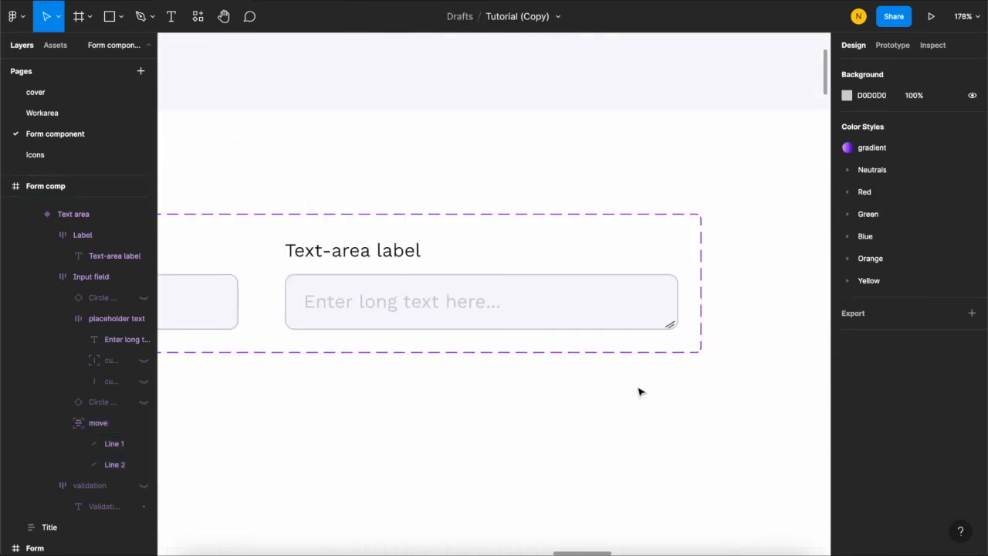
- Repeat the text area's placeholder so it reads "Enter long text here... Enter long text here..."
{"action": "scroll", "coordinate": [640, 392], "scroll_direction": "left", "scroll_amount": 2}
{"action": "scroll", "coordinate": [611, 340], "scroll_direction": "down", "scroll_amount": 2}
{"action": "scroll", "coordinate": [496, 302], "scroll_direction": "up", "scroll_amount": 2}
{"action": "scroll", "coordinate": [494, 302], "scroll_direction": "up", "scroll_amount": 2}
{"action": "scroll", "coordinate": [489, 291], "scroll_direction": "down", "scroll_amount": 3}
{"action": "double_click", "coordinate": [429, 284]}
{"action": "key", "text": "ctrl+c"}
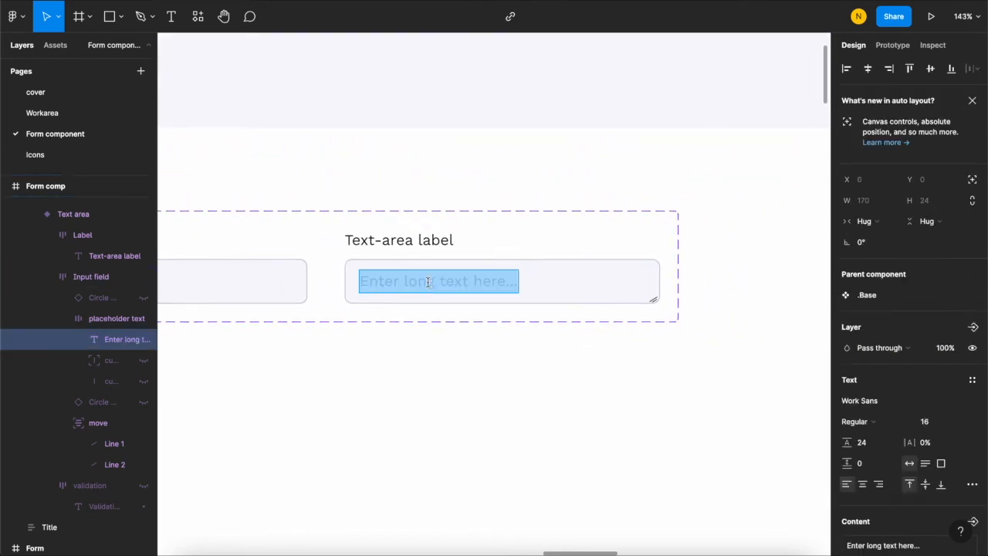
{"action": "scroll", "coordinate": [429, 290], "scroll_direction": "up", "scroll_amount": 3}
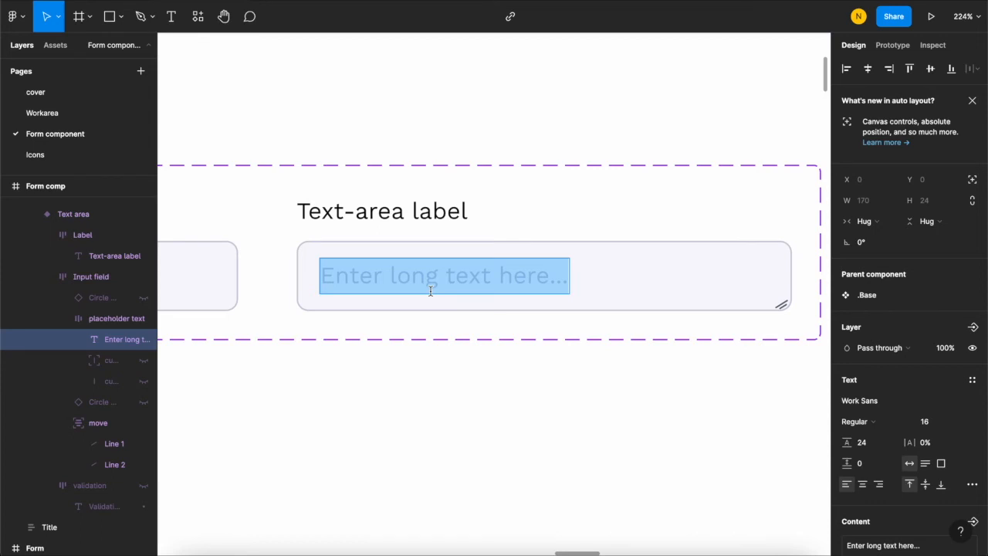
{"action": "left_click", "coordinate": [565, 278]}
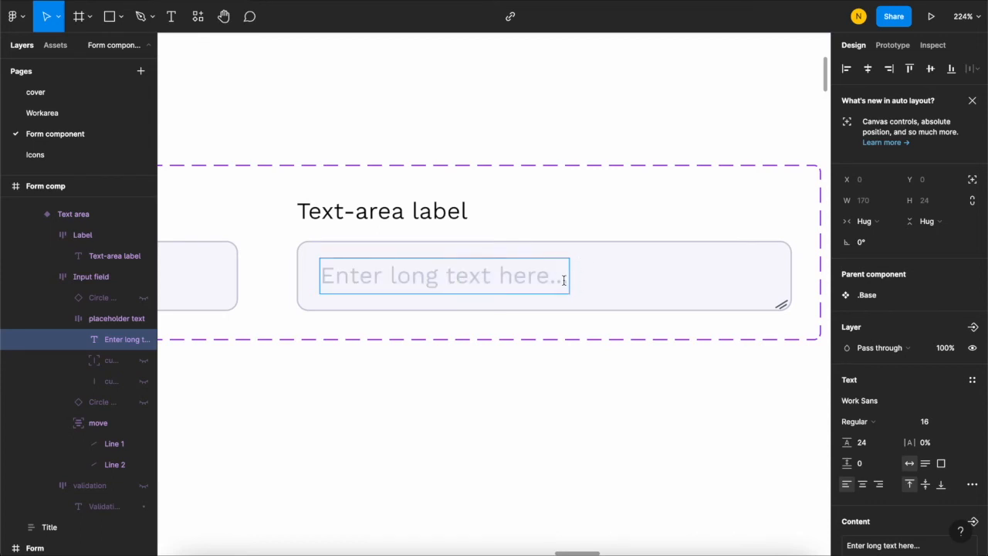
{"action": "key", "text": "ctrl+v"}
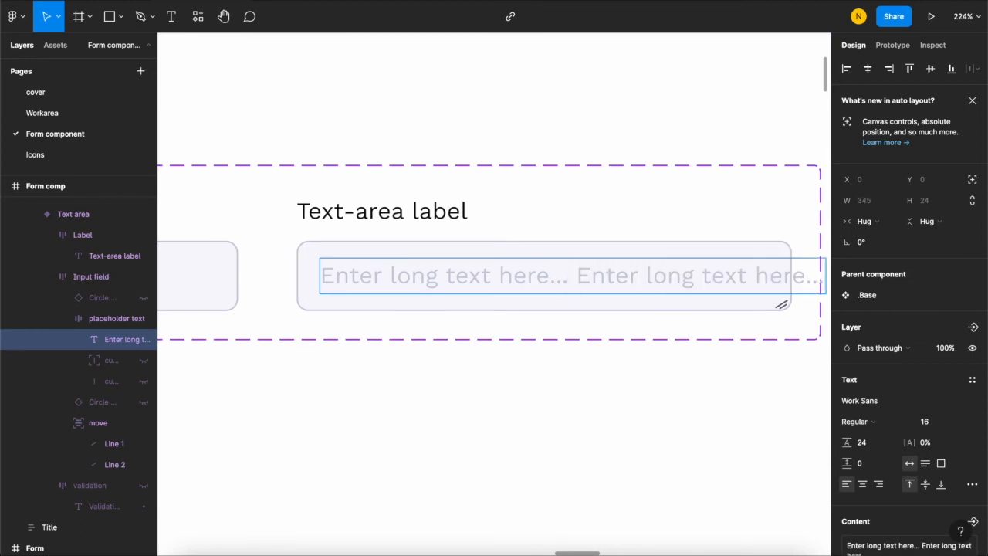
- Set the long placeholder text's width to fill its container so it wraps inside the text area field
{"action": "scroll", "coordinate": [339, 297], "scroll_direction": "down", "scroll_amount": 10}
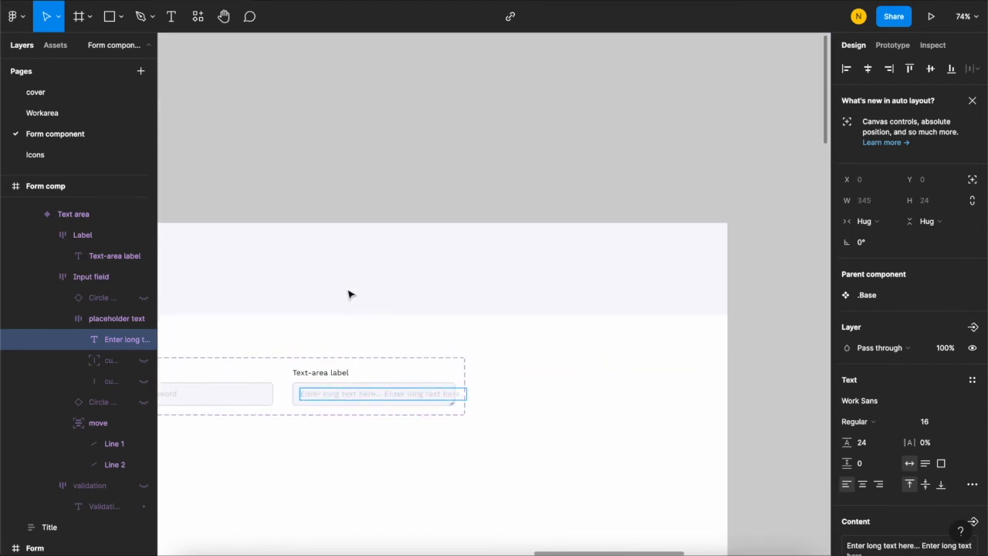
{"action": "scroll", "coordinate": [348, 294], "scroll_direction": "up", "scroll_amount": 8}
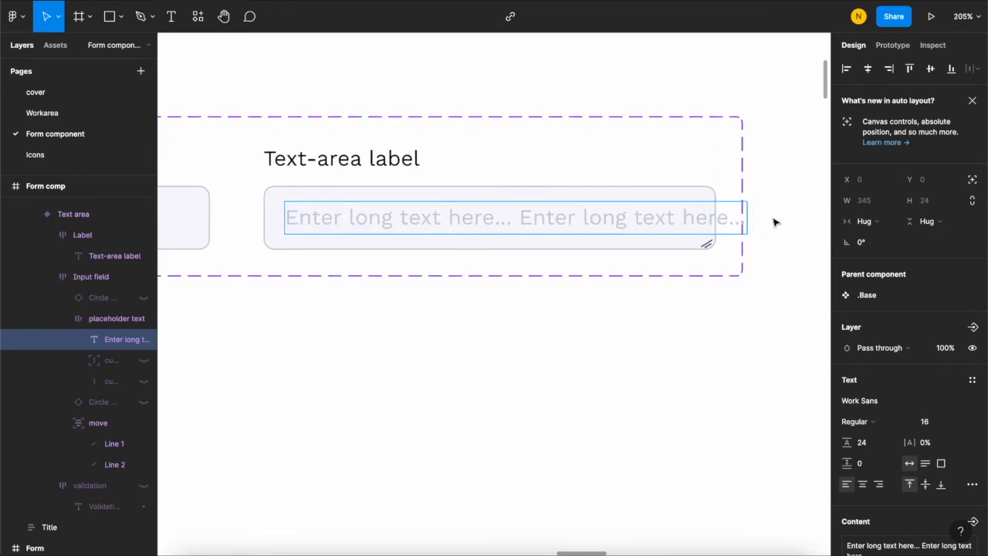
{"action": "scroll", "coordinate": [498, 196], "scroll_direction": "up", "scroll_amount": 2}
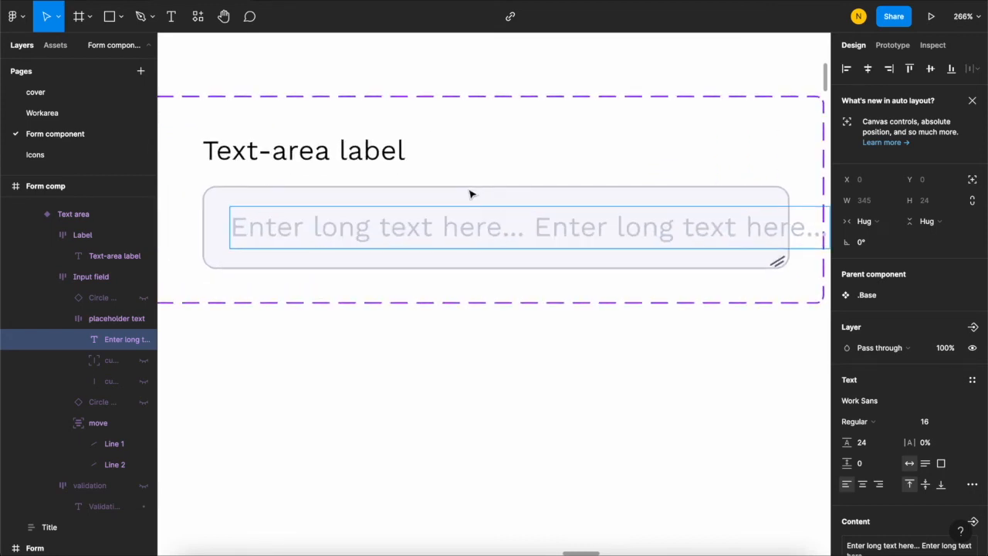
{"action": "scroll", "coordinate": [494, 355], "scroll_direction": "down", "scroll_amount": 3}
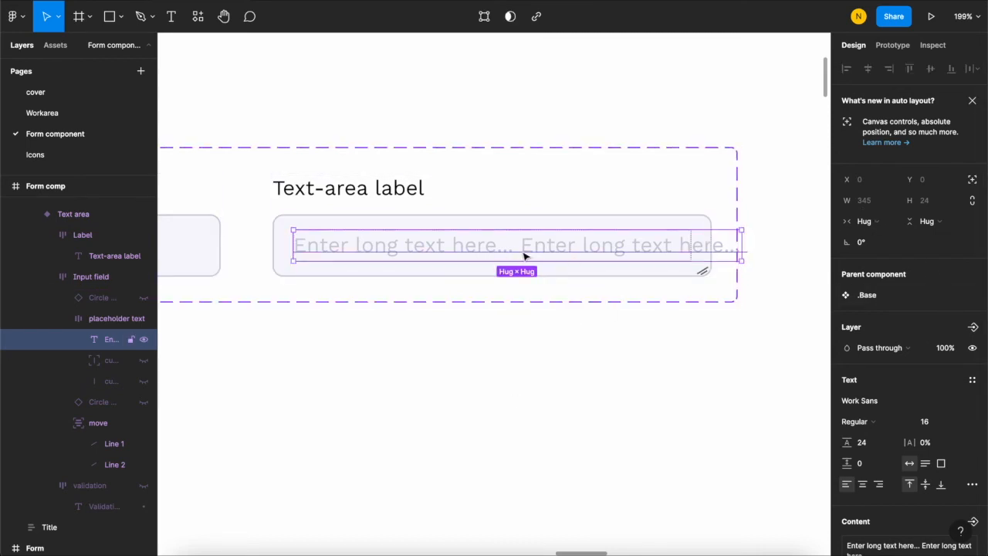
{"action": "left_click", "coordinate": [861, 221]}
{"action": "left_click", "coordinate": [875, 238]}
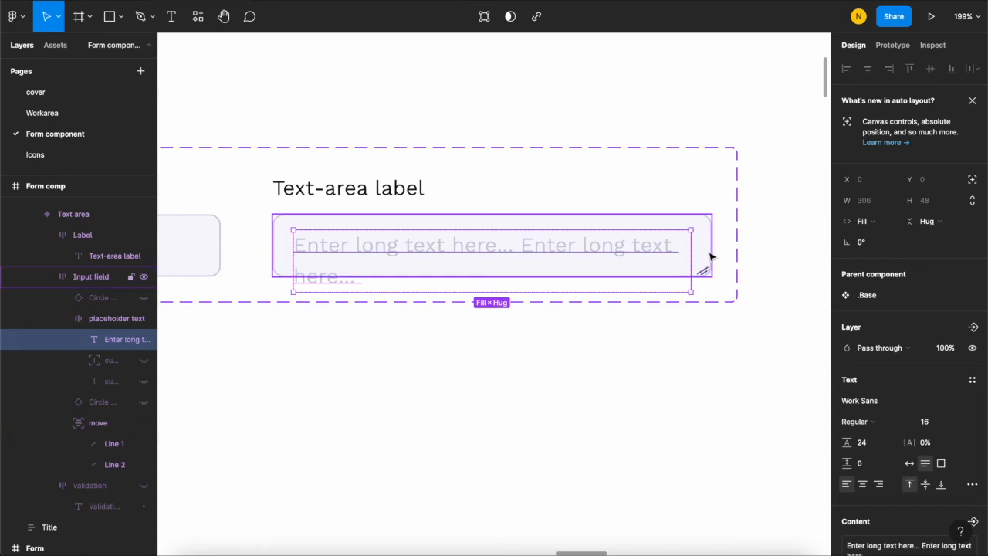
- Set the vertical padding of the text area's input field to 0
{"action": "scroll", "coordinate": [708, 255], "scroll_direction": "down", "scroll_amount": 2}
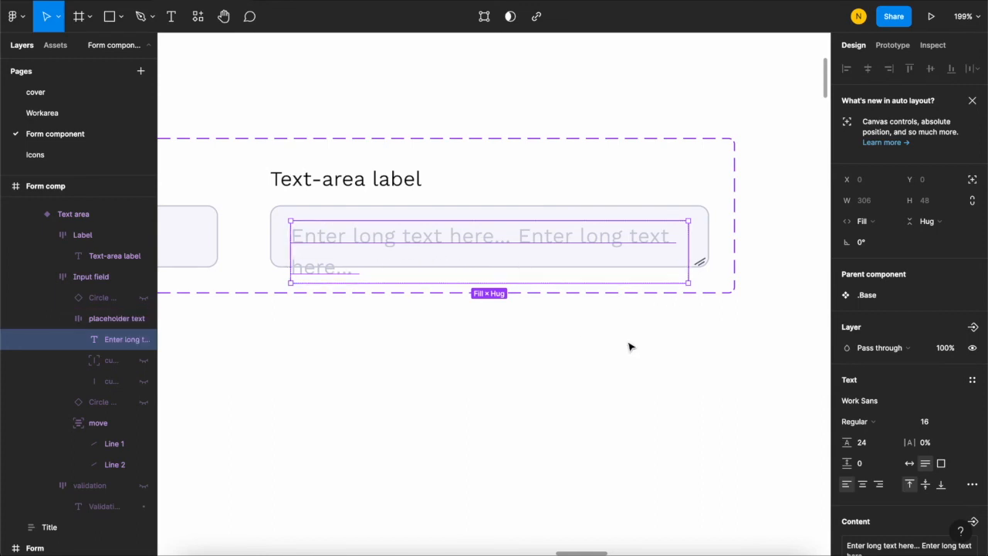
{"action": "scroll", "coordinate": [910, 309], "scroll_direction": "down", "scroll_amount": 3}
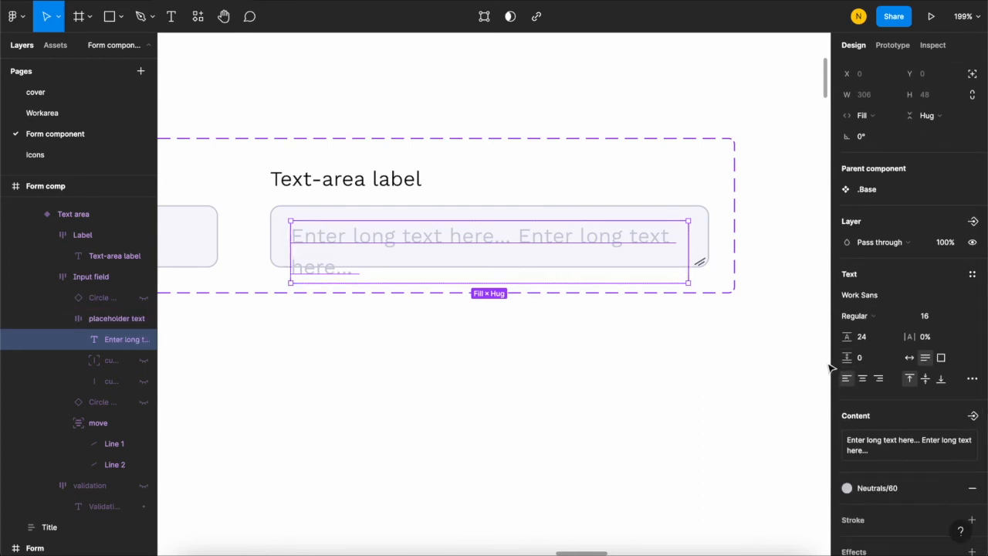
{"action": "left_click", "coordinate": [284, 233]}
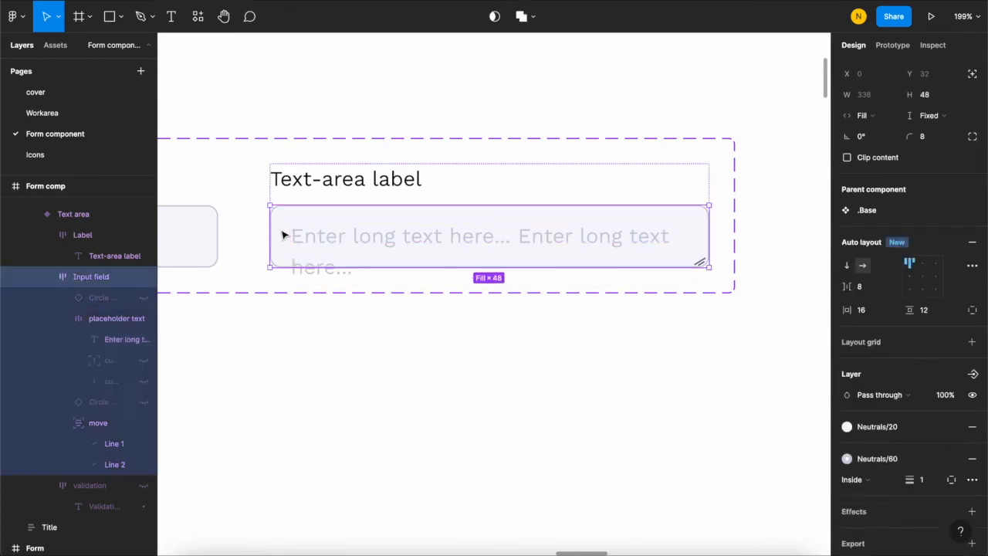
{"action": "double_click", "coordinate": [341, 238]}
{"action": "double_click", "coordinate": [341, 238]}
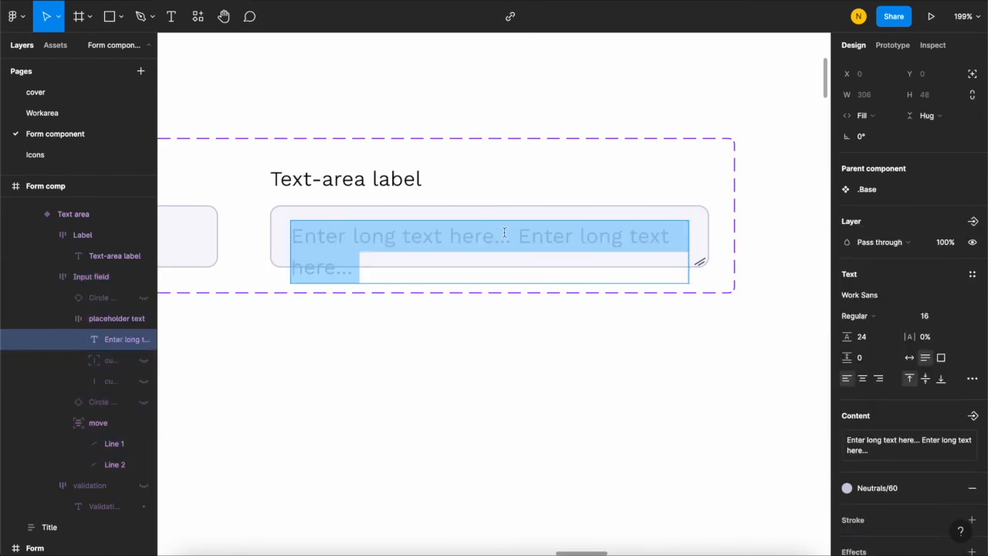
{"action": "key", "text": "Escape"}
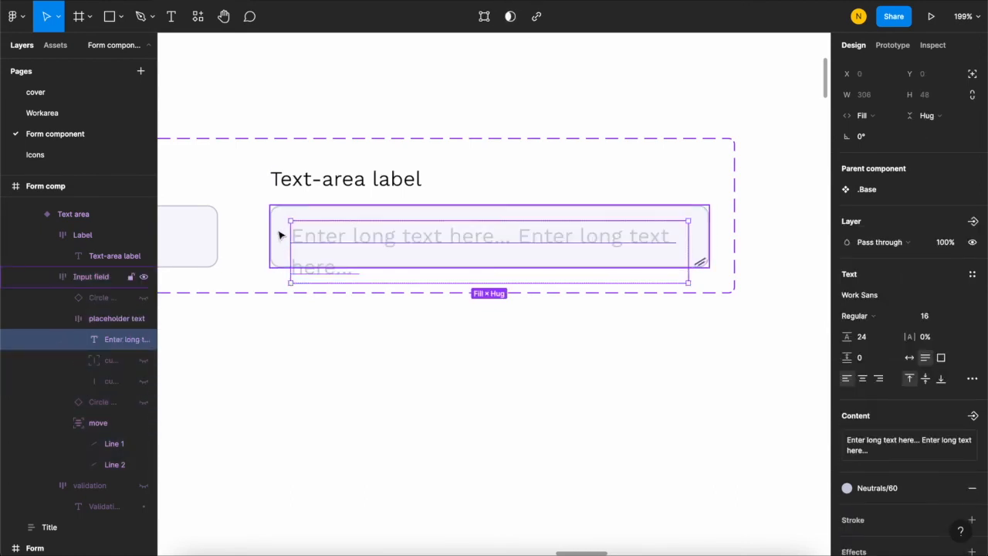
{"action": "left_click", "coordinate": [280, 234]}
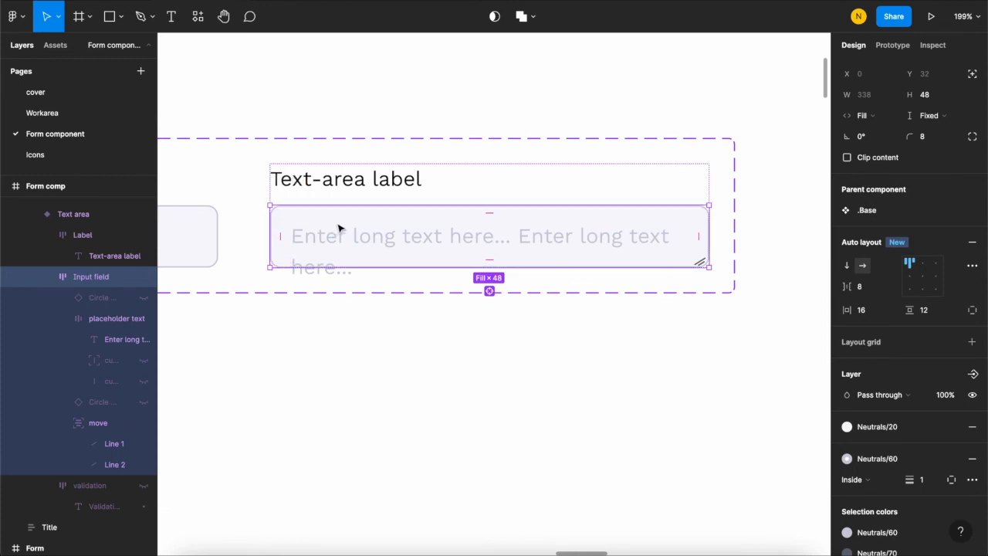
{"action": "scroll", "coordinate": [841, 398], "scroll_direction": "down", "scroll_amount": 3}
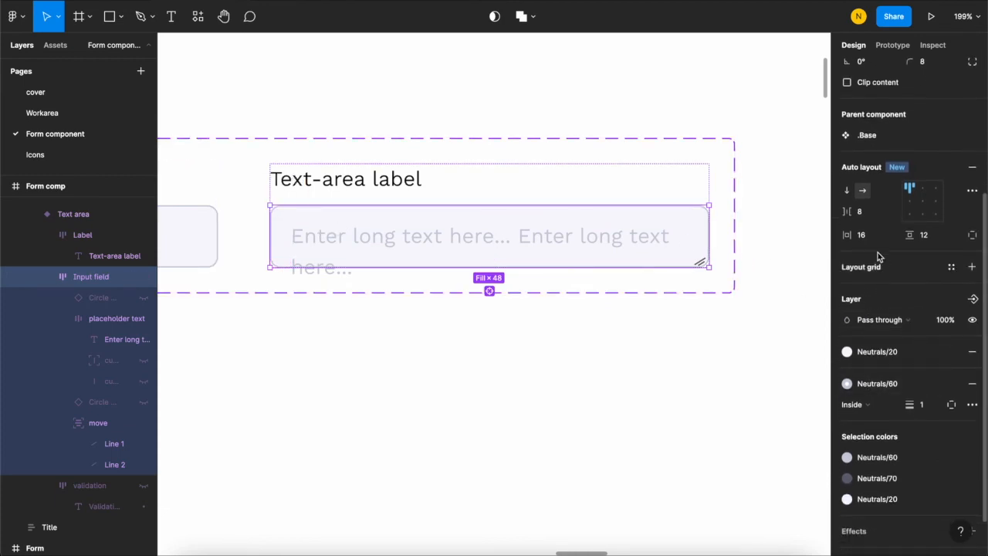
{"action": "left_click", "coordinate": [929, 238]}
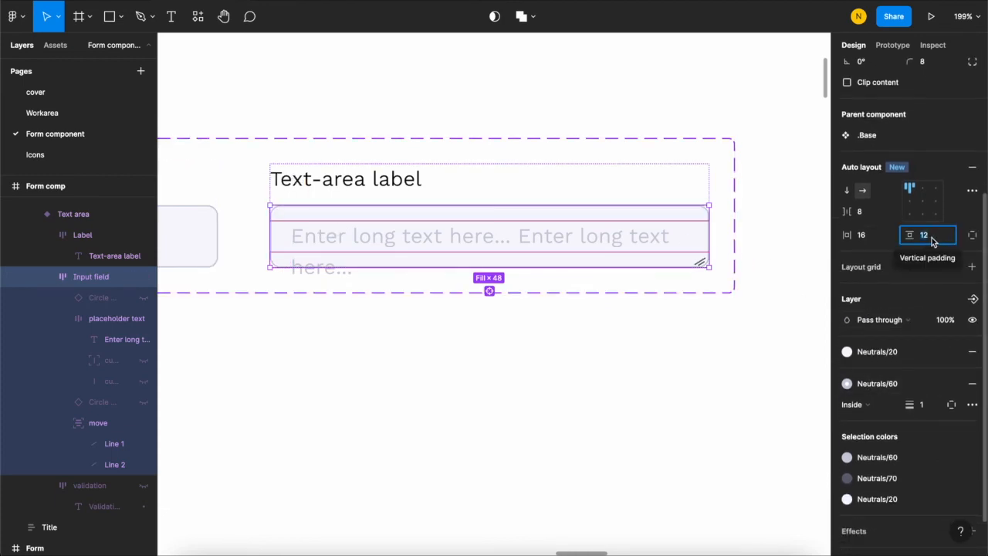
{"action": "type", "text": "0"}
{"action": "key", "text": "Return"}
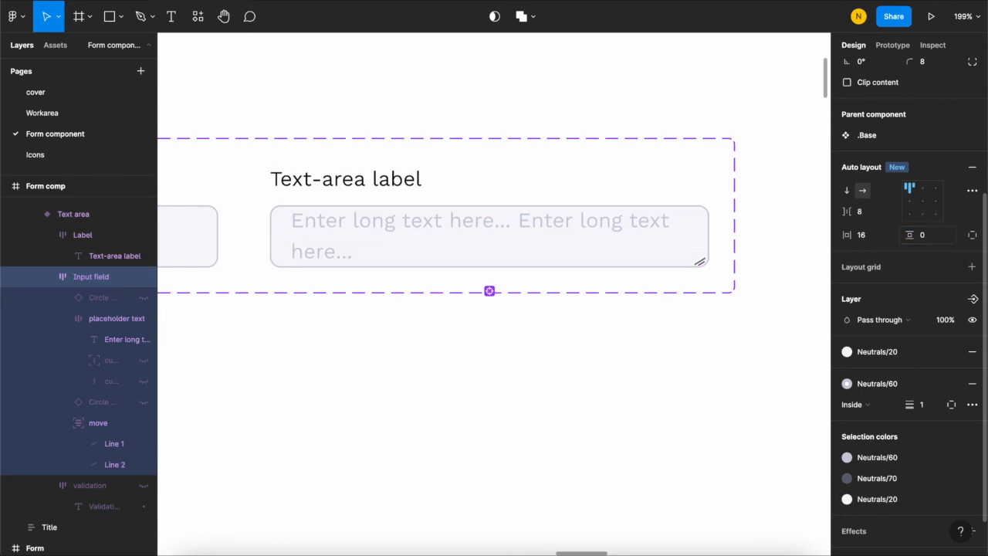
- Try middle vertical alignment on the placeholder text and settle on bottom alignment
{"action": "left_click", "coordinate": [324, 236], "text": "super"}
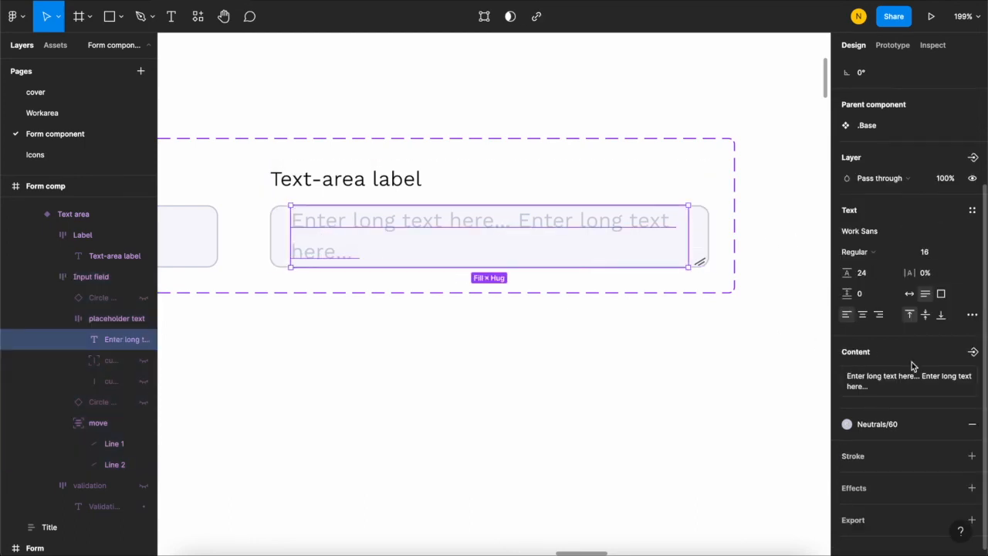
{"action": "left_click", "coordinate": [925, 317]}
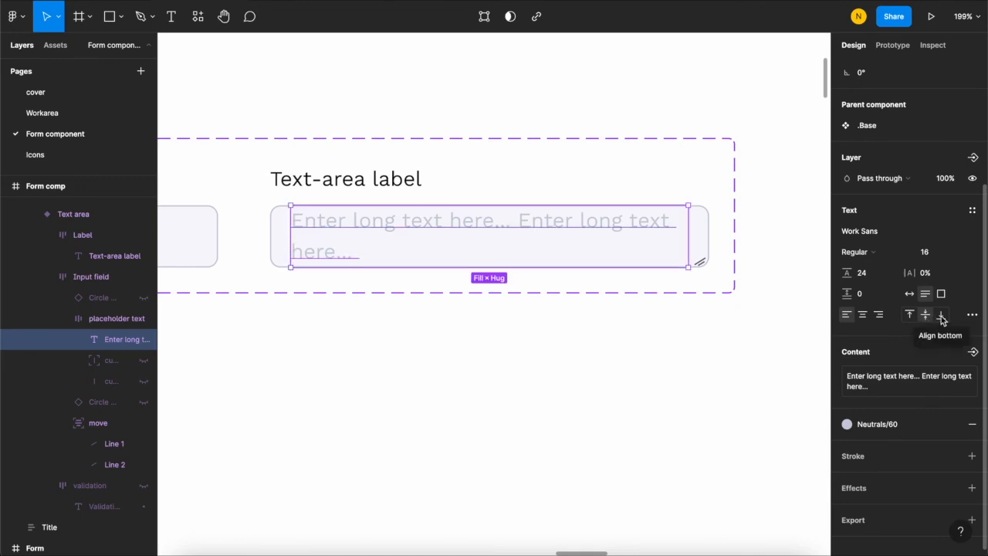
{"action": "left_click", "coordinate": [941, 318]}
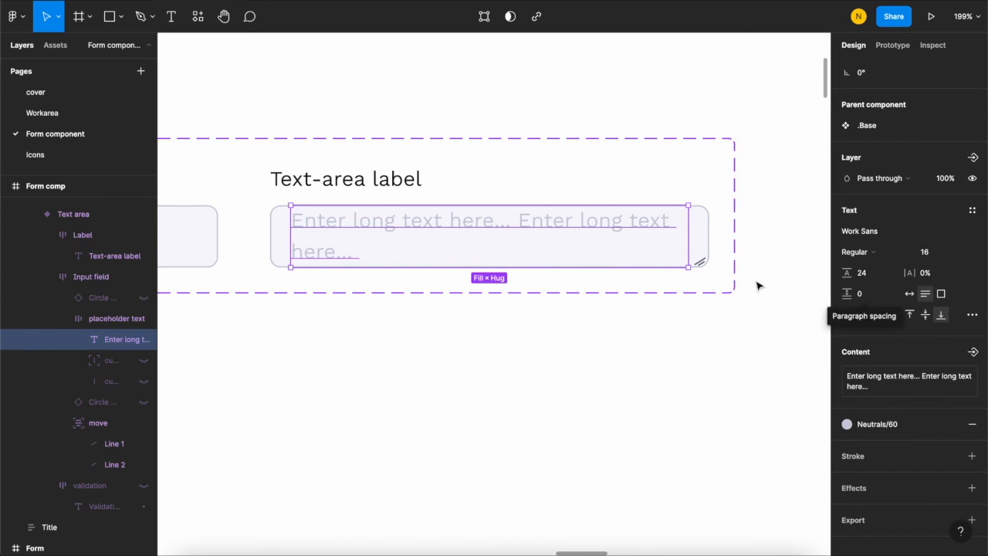
- Split the input field's padding into individual sides and set the bottom padding to 12, after trying 8
{"action": "left_click", "coordinate": [699, 243]}
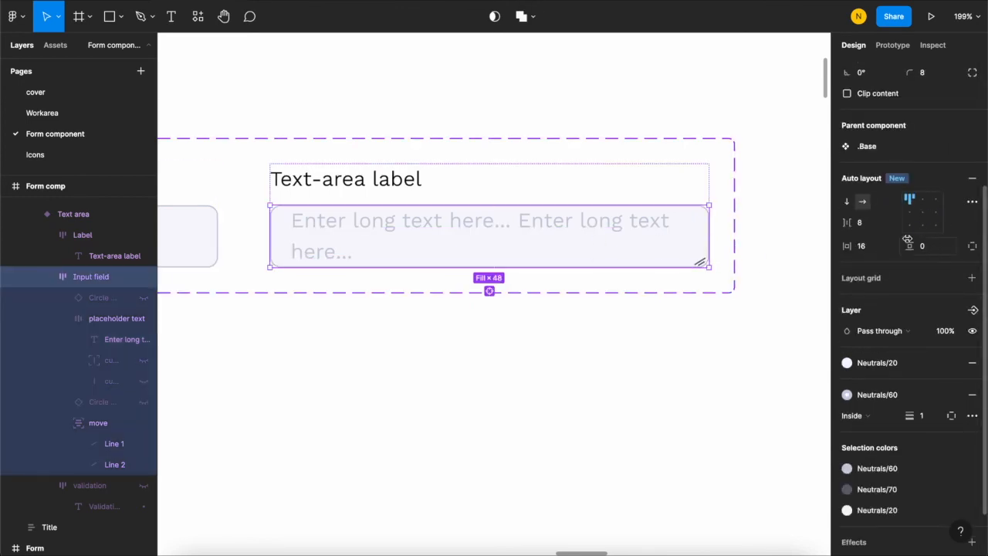
{"action": "left_click", "coordinate": [972, 246]}
{"action": "left_click", "coordinate": [928, 269]}
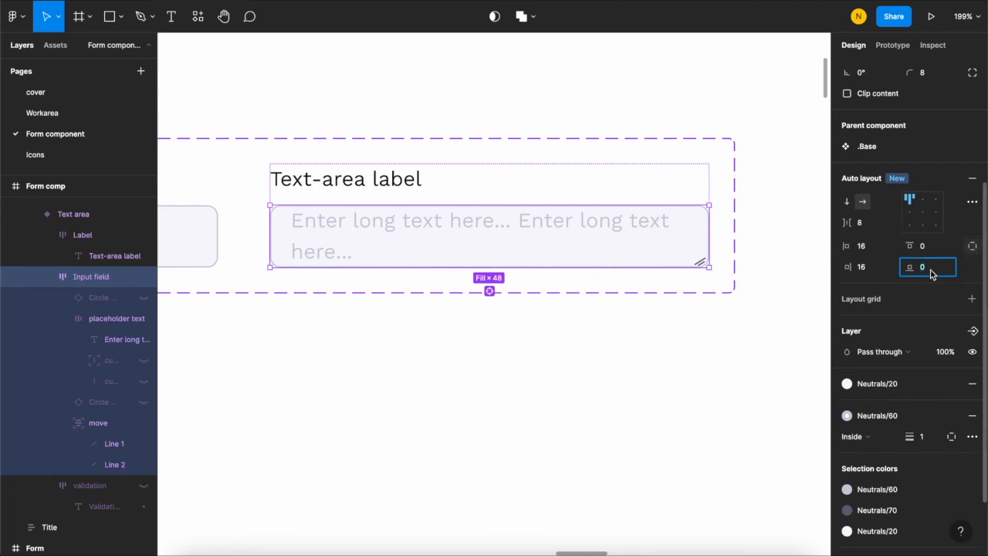
{"action": "type", "text": "8"}
{"action": "key", "text": "Return"}
{"action": "left_click", "coordinate": [933, 272]}
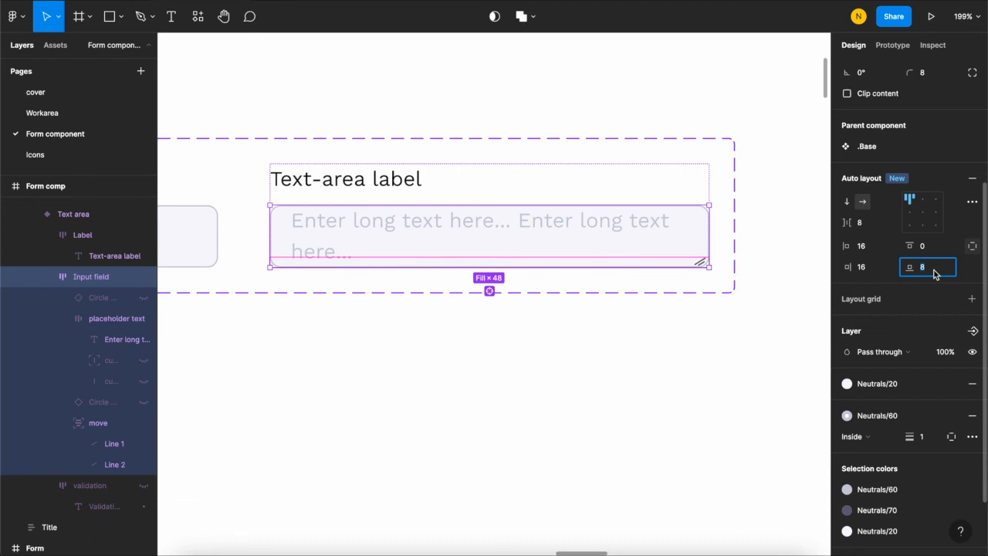
{"action": "type", "text": "12"}
{"action": "key", "text": "Return"}
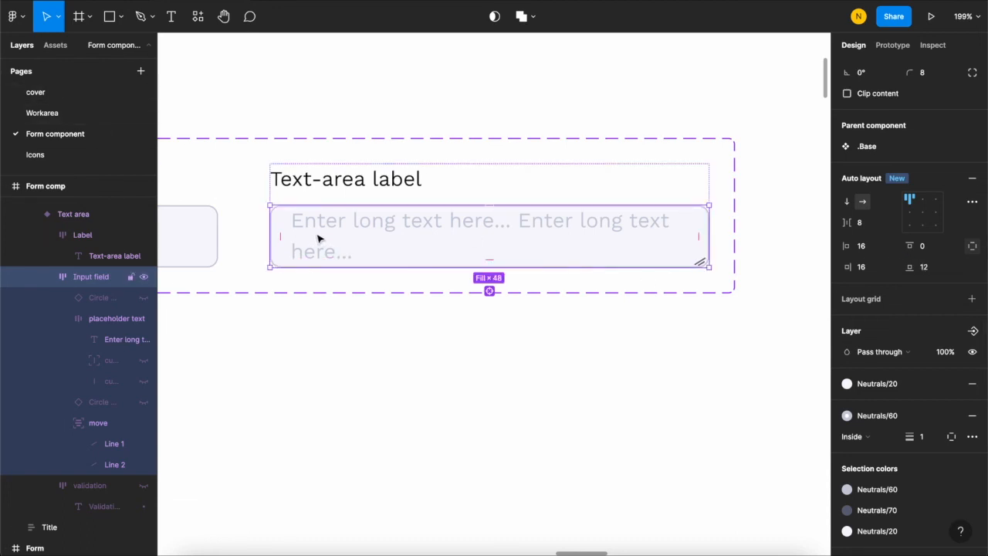
{"action": "double_click", "coordinate": [318, 239]}
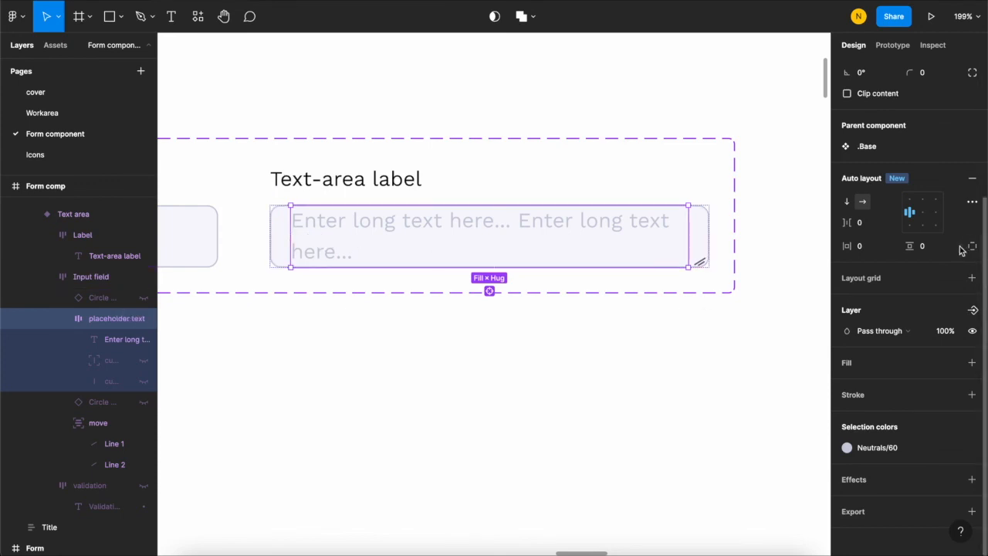
{"action": "scroll", "coordinate": [963, 248], "scroll_direction": "up", "scroll_amount": 5}
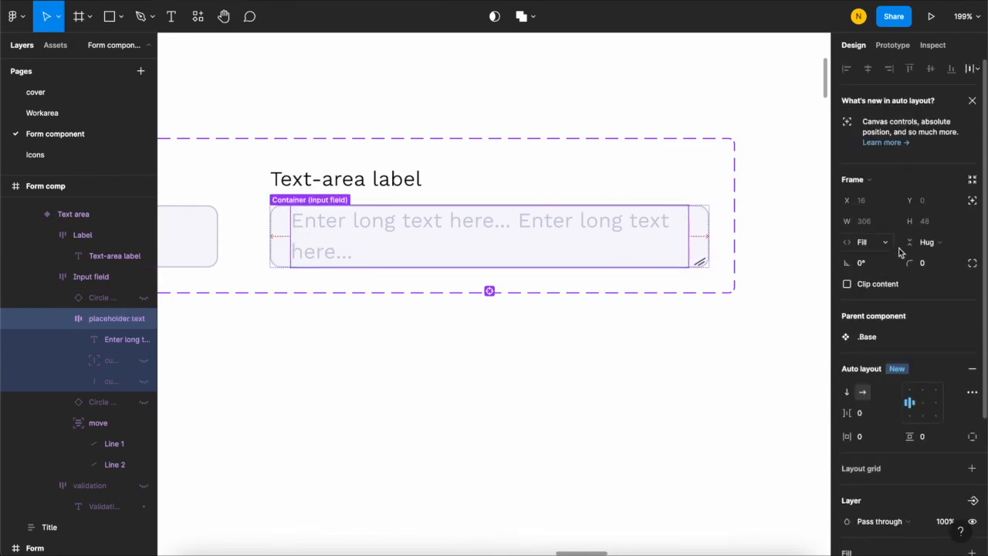
{"action": "left_click", "coordinate": [935, 244]}
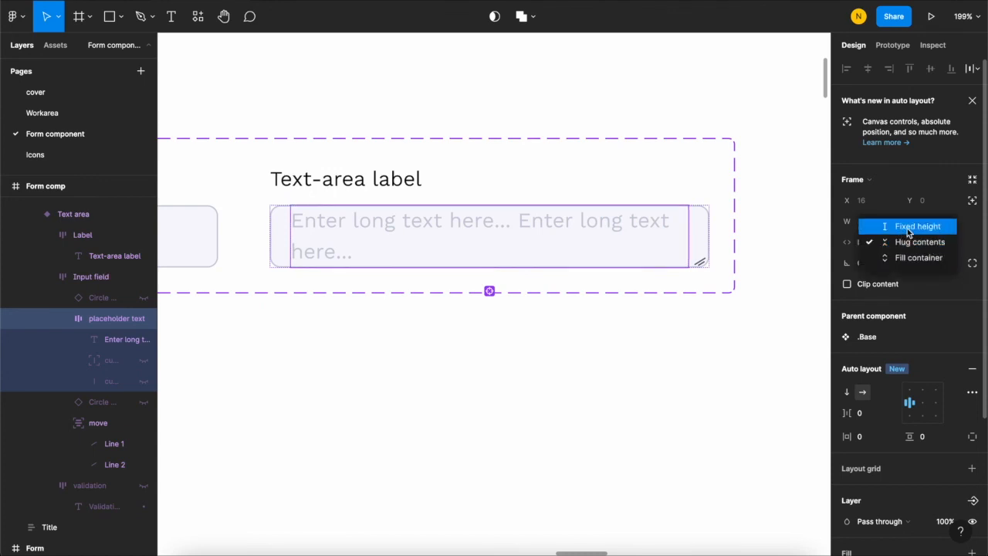
{"action": "left_click", "coordinate": [105, 339]}
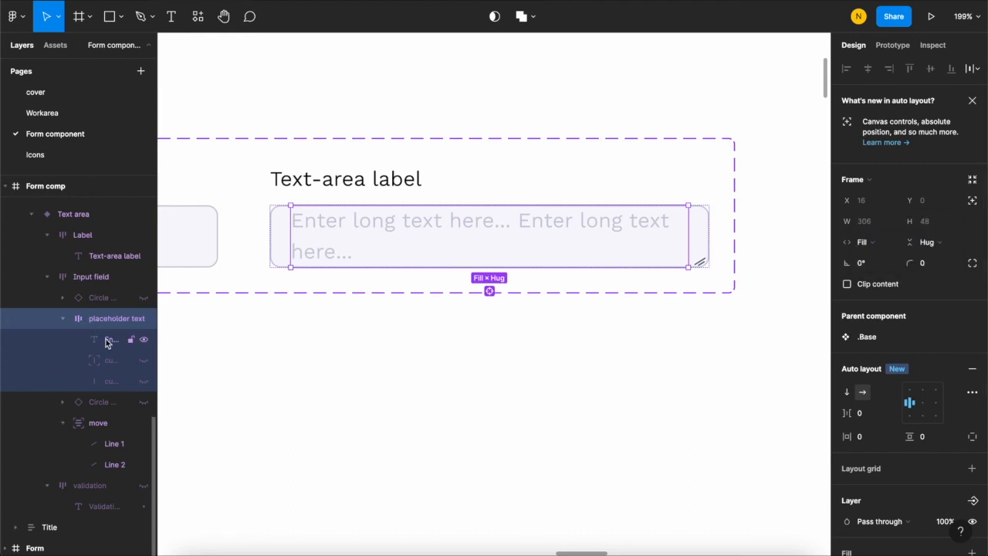
- Give the long placeholder text layer a fixed height of 40, and select the surrounding input field
{"action": "left_click", "coordinate": [102, 344]}
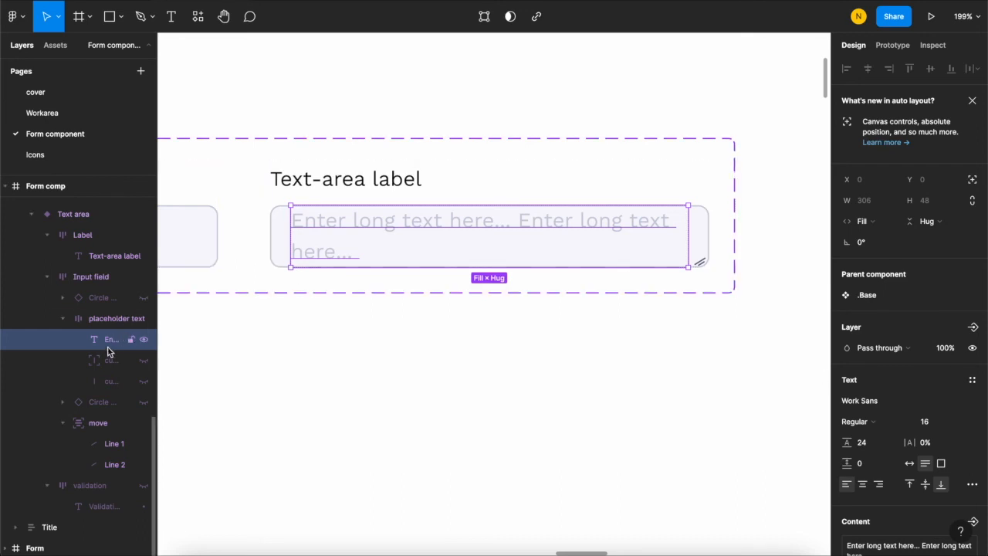
{"action": "left_click", "coordinate": [928, 222]}
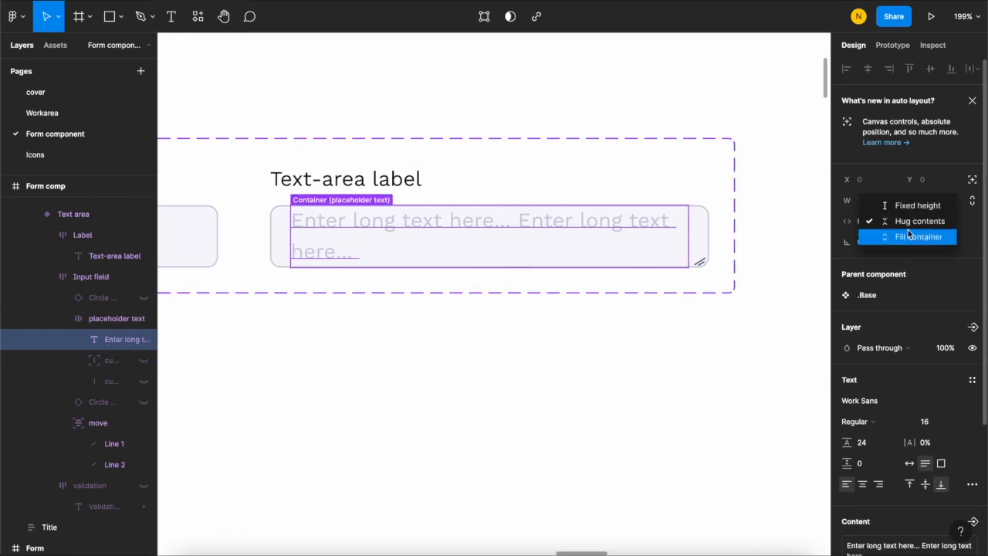
{"action": "left_click", "coordinate": [907, 206]}
{"action": "left_click", "coordinate": [943, 209]}
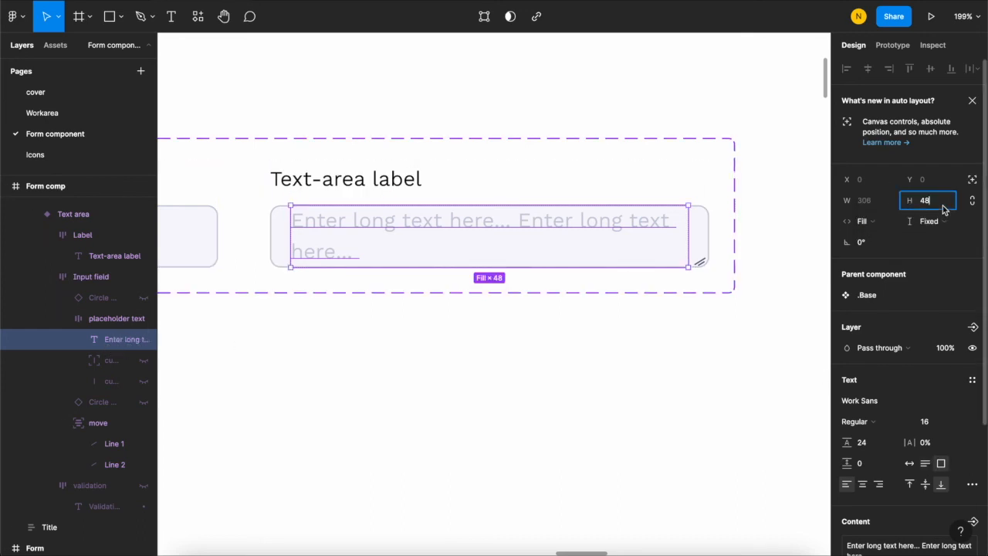
{"action": "type", "text": "40"}
{"action": "key", "text": "Return"}
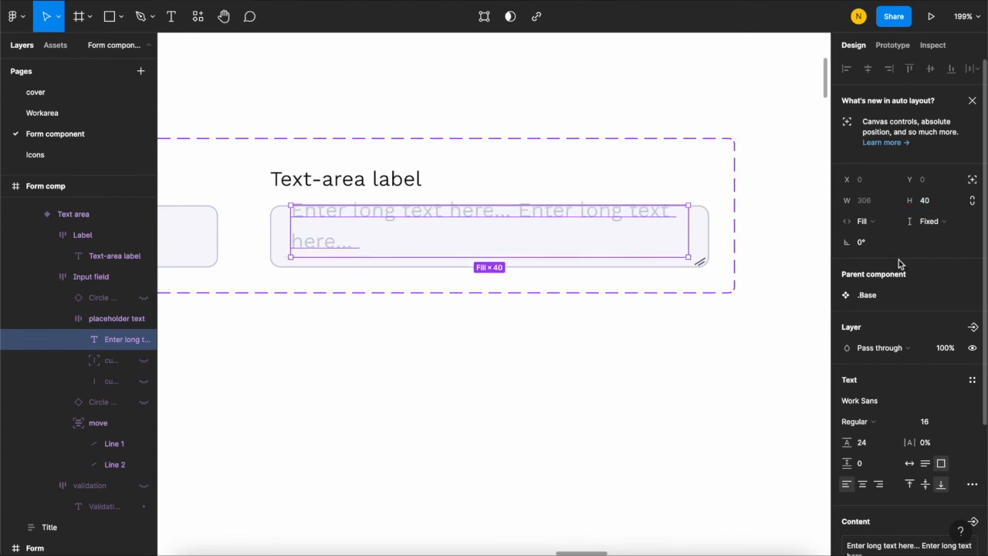
{"action": "scroll", "coordinate": [885, 309], "scroll_direction": "down", "scroll_amount": 3}
{"action": "scroll", "coordinate": [885, 307], "scroll_direction": "up", "scroll_amount": 3}
{"action": "scroll", "coordinate": [884, 302], "scroll_direction": "down", "scroll_amount": 3}
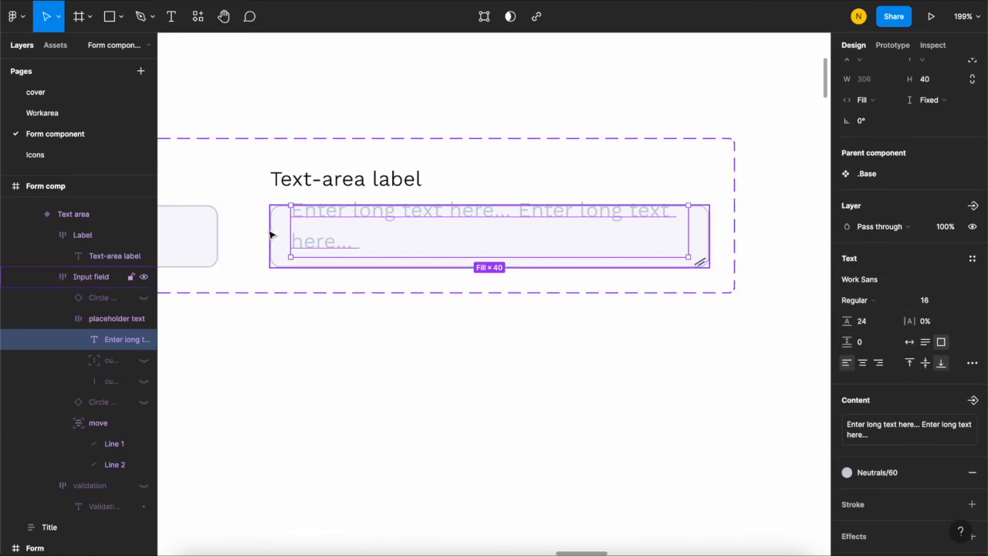
{"action": "left_click", "coordinate": [704, 242]}
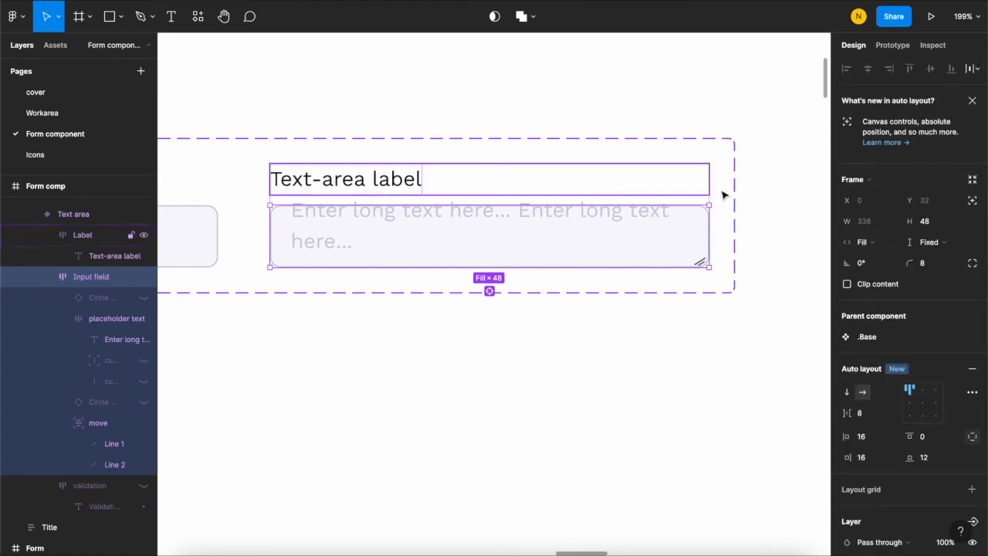
- Clip the text area input field's content and replace its placeholder text with a single "Enter long text here..."
{"action": "left_click", "coordinate": [869, 285]}
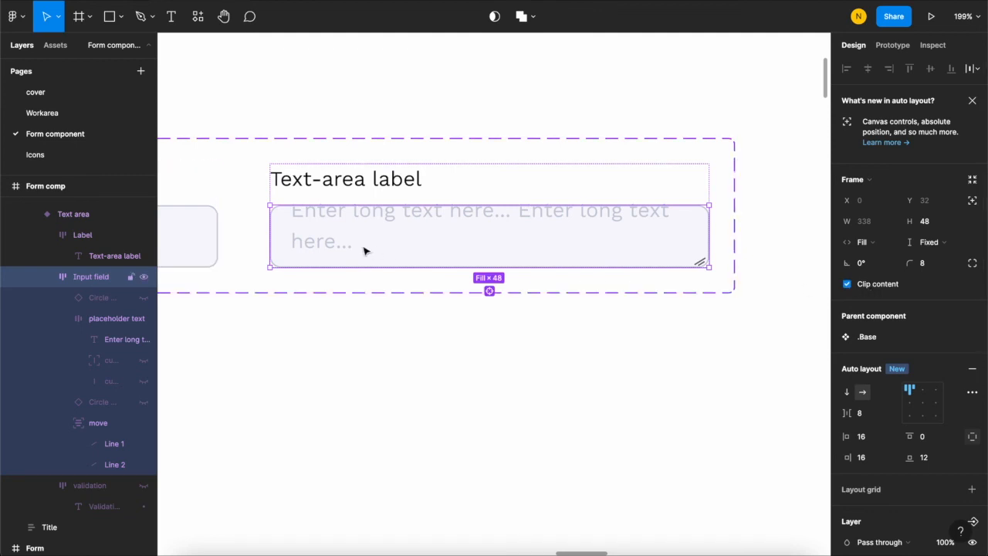
{"action": "left_click", "coordinate": [333, 250]}
{"action": "left_click", "coordinate": [333, 250]}
{"action": "double_click", "coordinate": [337, 244]}
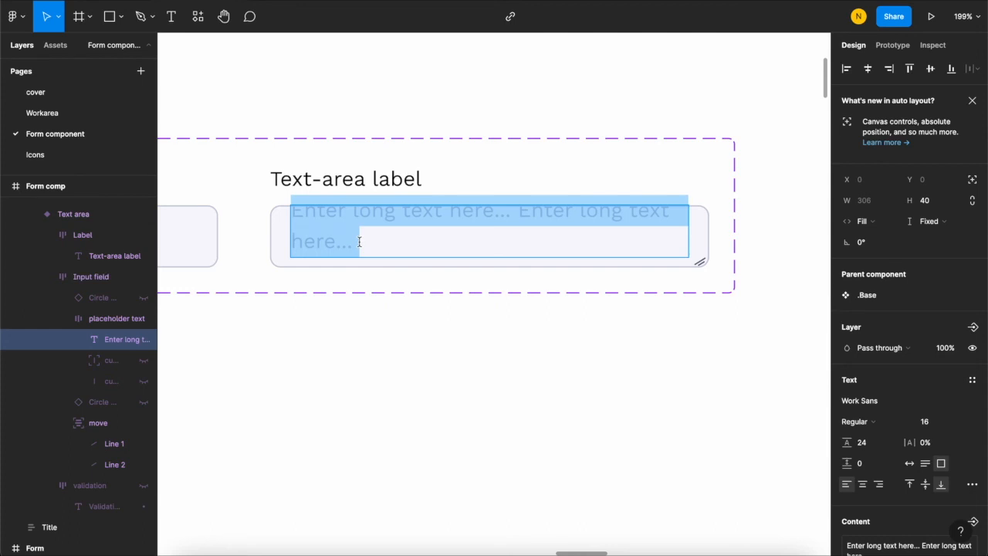
{"action": "key", "text": "BackSpace"}
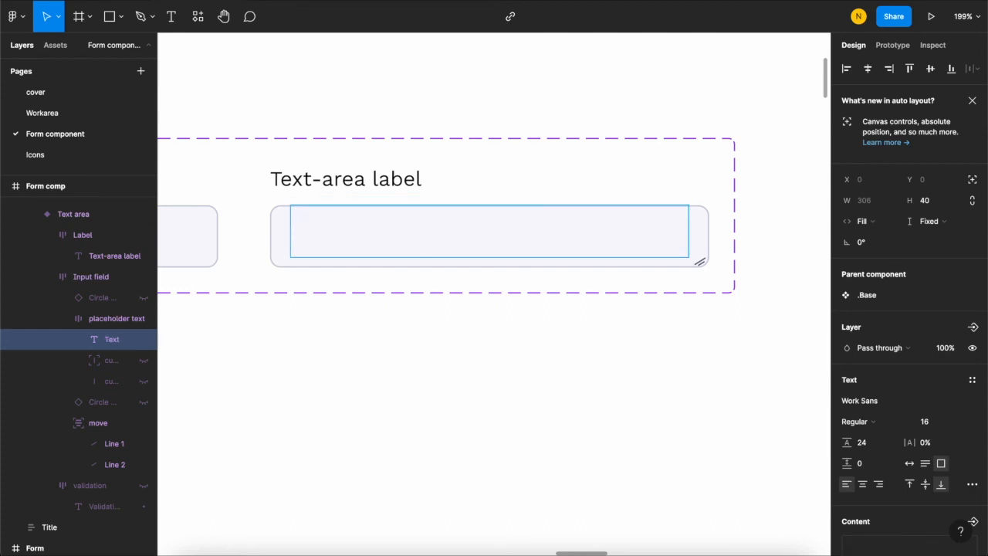
{"action": "type", "text": "Enter long text here"}
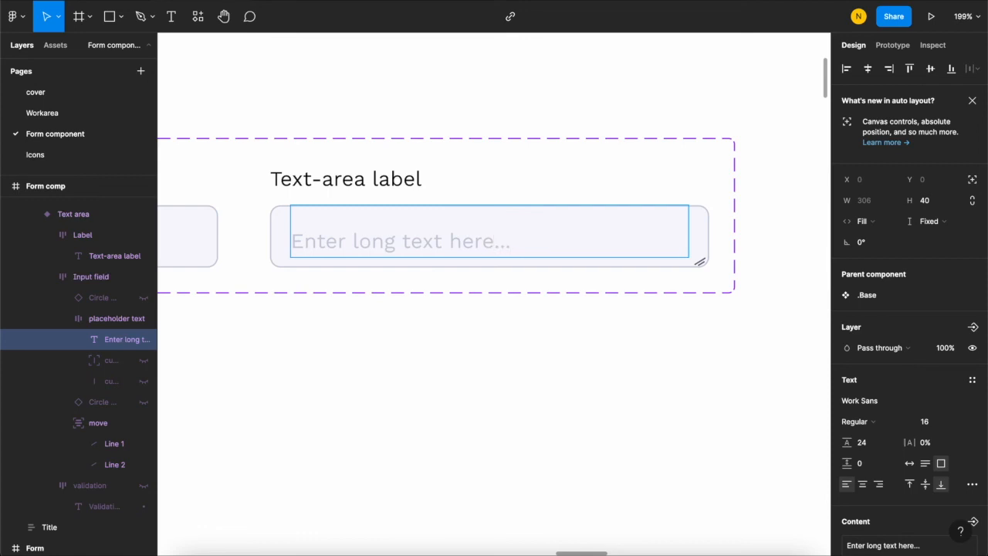
{"action": "type", "text": "..."}
- Copy the placeholder phrase and paste it repeatedly after itself to test how long text wraps and clips in the field
{"action": "key", "text": "ctrl+a"}
{"action": "key", "text": "ctrl+c"}
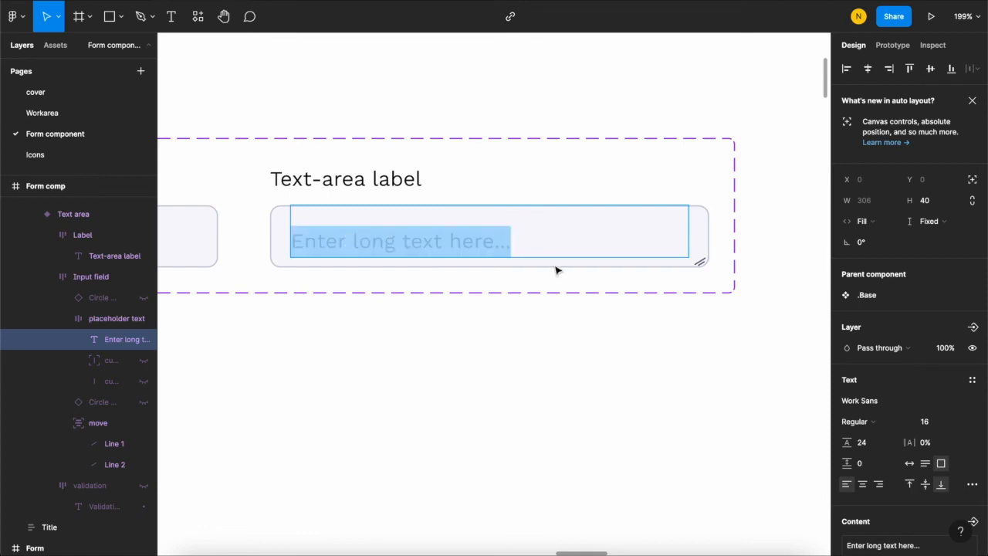
{"action": "left_click", "coordinate": [526, 241]}
{"action": "key", "text": "ctrl+v"}
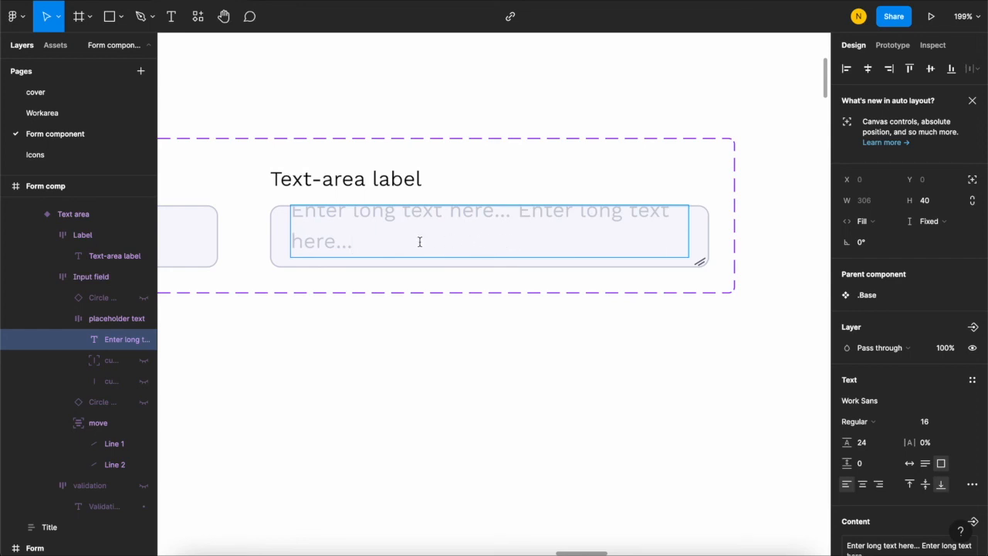
{"action": "key", "text": "ctrl+v"}
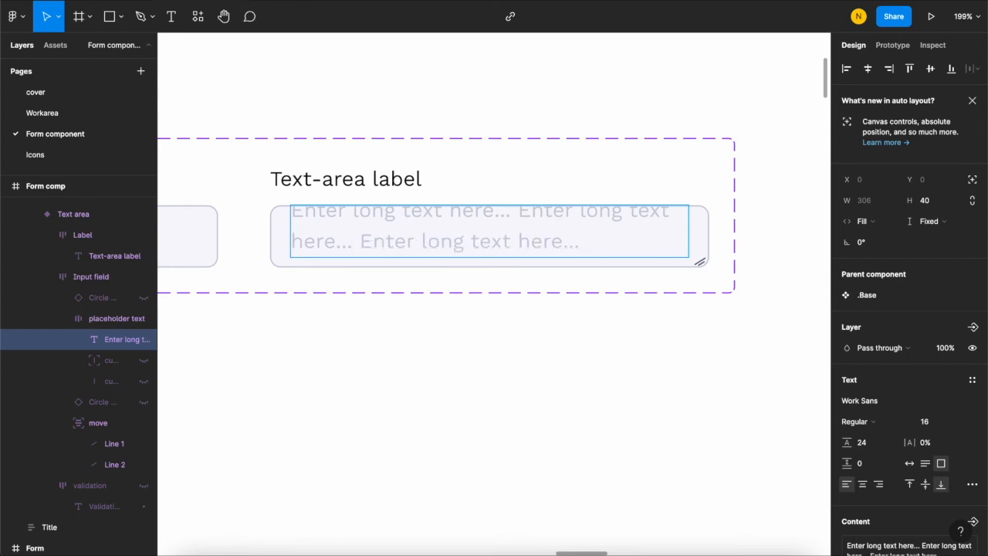
{"action": "key", "text": "ctrl+v"}
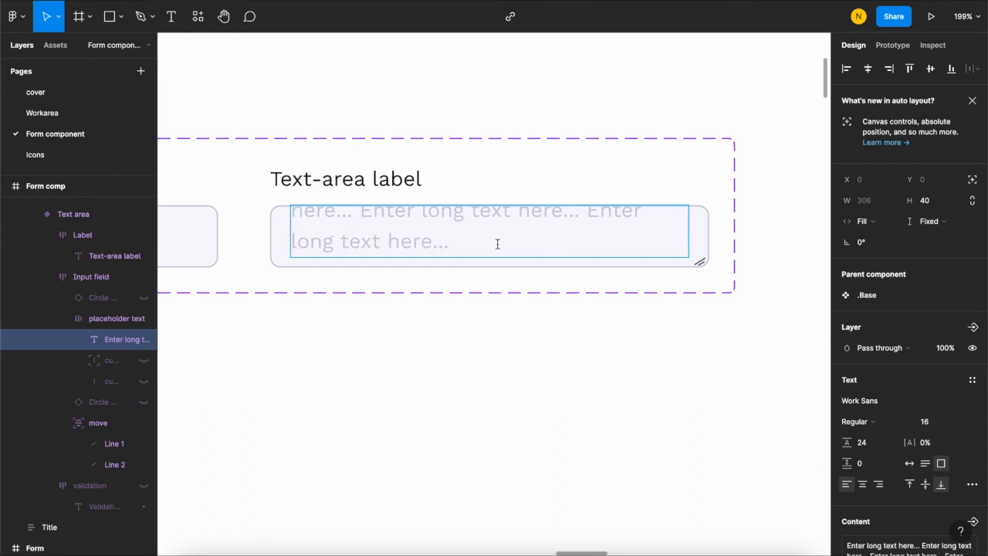
{"action": "key", "text": "ctrl+v"}
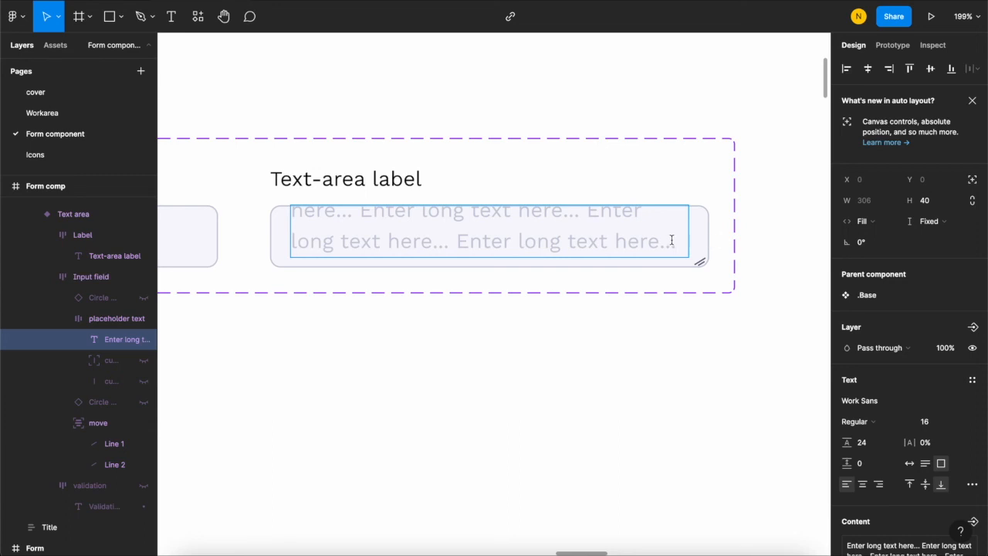
- Delete the repeated phrases from the placeholder, keeping one "Enter long text here...", and finish editing the text
{"action": "key", "text": "BackSpace"}
{"action": "key", "text": "BackSpace"}
{"action": "key", "text": "BackSpace"}
{"action": "key", "text": "BackSpace"}
{"action": "key", "text": "BackSpace"}
{"action": "key", "text": "BackSpace"}
{"action": "key", "text": "BackSpace"}
{"action": "key", "text": "BackSpace"}
{"action": "key", "text": "BackSpace"}
{"action": "key", "text": "BackSpace"}
{"action": "key", "text": "BackSpace"}
{"action": "key", "text": "BackSpace"}
{"action": "key", "text": "BackSpace"}
{"action": "key", "text": "BackSpace"}
{"action": "key", "text": "BackSpace"}
{"action": "key", "text": "BackSpace"}
{"action": "key", "text": "BackSpace"}
{"action": "key", "text": "BackSpace"}
{"action": "key", "text": "BackSpace"}
{"action": "key", "text": "BackSpace"}
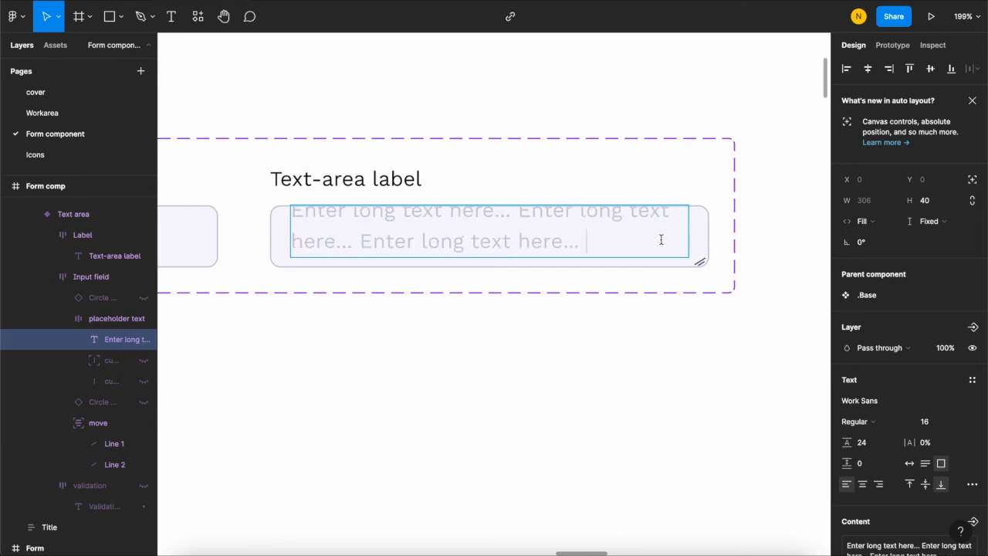
{"action": "key", "text": "BackSpace"}
{"action": "key", "text": "BackSpace"}
{"action": "key", "text": "BackSpace"}
{"action": "key", "text": "BackSpace"}
{"action": "key", "text": "BackSpace"}
{"action": "key", "text": "BackSpace"}
{"action": "key", "text": "BackSpace"}
{"action": "key", "text": "BackSpace"}
{"action": "key", "text": "BackSpace"}
{"action": "key", "text": "BackSpace"}
{"action": "key", "text": "BackSpace"}
{"action": "key", "text": "BackSpace"}
{"action": "key", "text": "BackSpace"}
{"action": "key", "text": "BackSpace"}
{"action": "key", "text": "BackSpace"}
{"action": "key", "text": "BackSpace"}
{"action": "key", "text": "BackSpace"}
{"action": "key", "text": "BackSpace"}
{"action": "key", "text": "BackSpace"}
{"action": "key", "text": "BackSpace"}
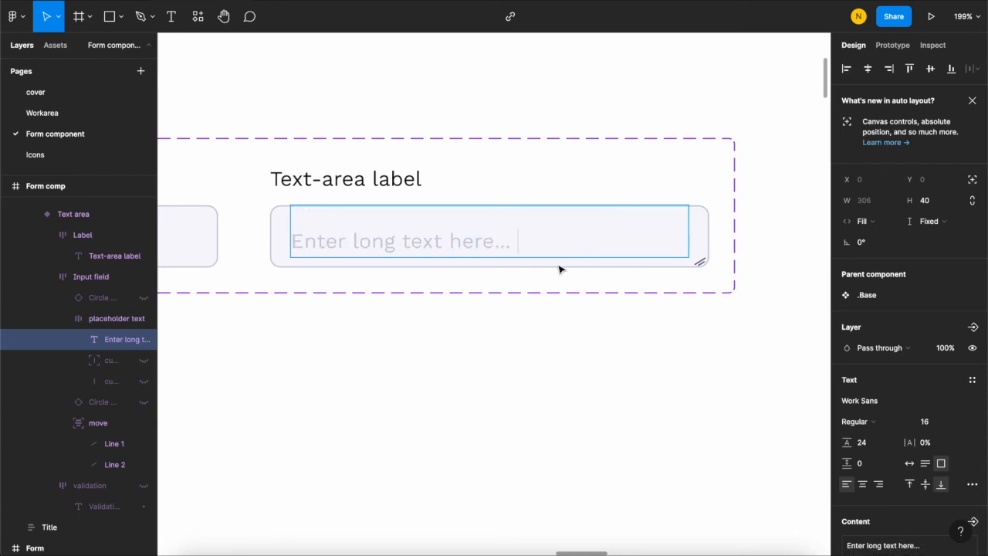
{"action": "key", "text": "Escape"}
{"action": "left_click", "coordinate": [575, 356]}
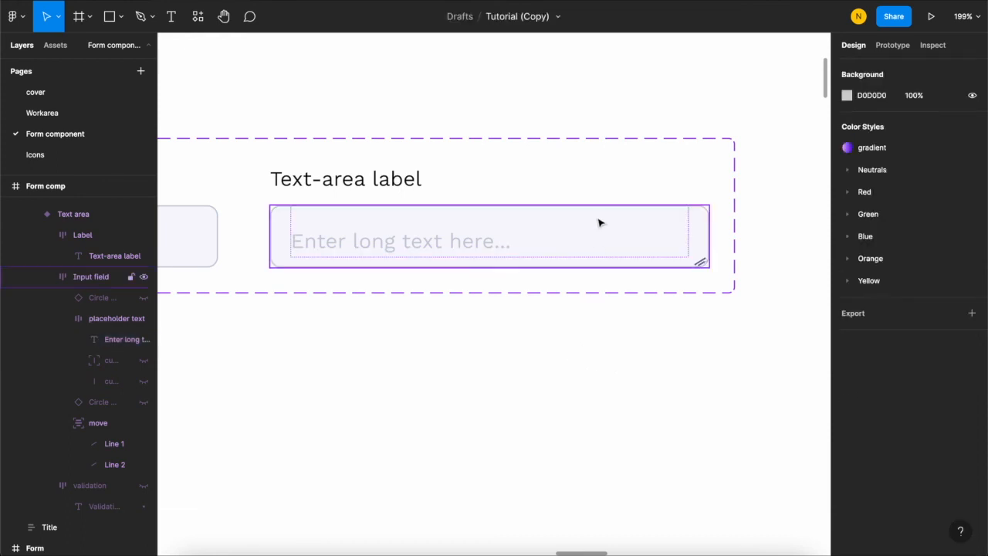
- Examine the TO-DO list of input types and interactive states, and compare it with the component variants in the Form comp frame
{"action": "scroll", "coordinate": [598, 221], "scroll_direction": "down", "scroll_amount": 10}
{"action": "scroll", "coordinate": [612, 275], "scroll_direction": "left", "scroll_amount": 3}
{"action": "scroll", "coordinate": [613, 275], "scroll_direction": "down", "scroll_amount": 2}
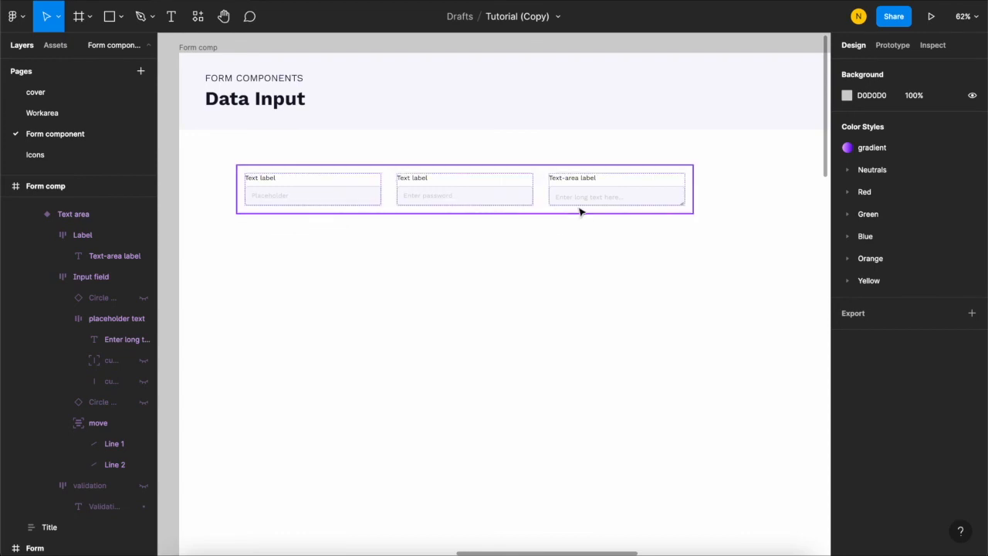
{"action": "scroll", "coordinate": [579, 212], "scroll_direction": "left", "scroll_amount": 10}
{"action": "double_click", "coordinate": [465, 247]}
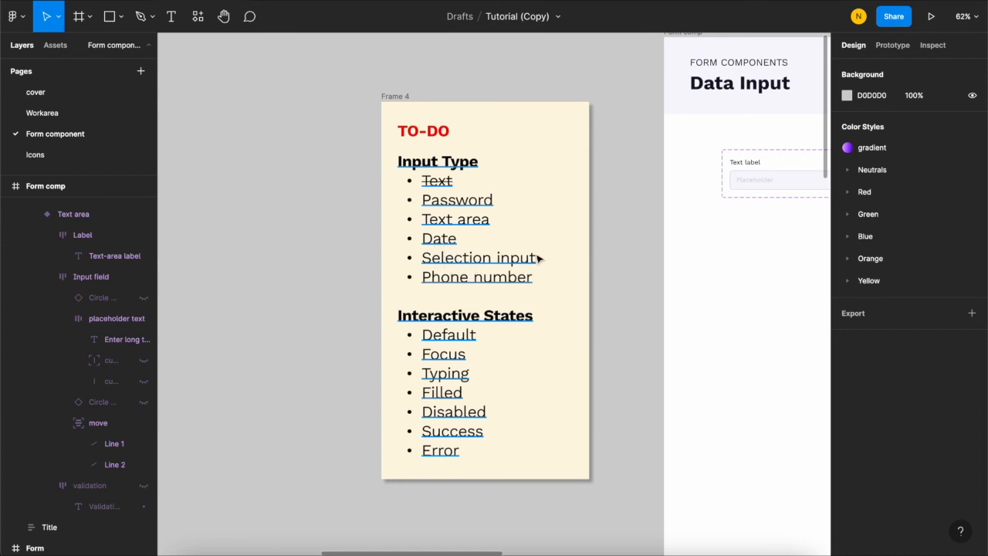
{"action": "scroll", "coordinate": [487, 288], "scroll_direction": "right", "scroll_amount": 5}
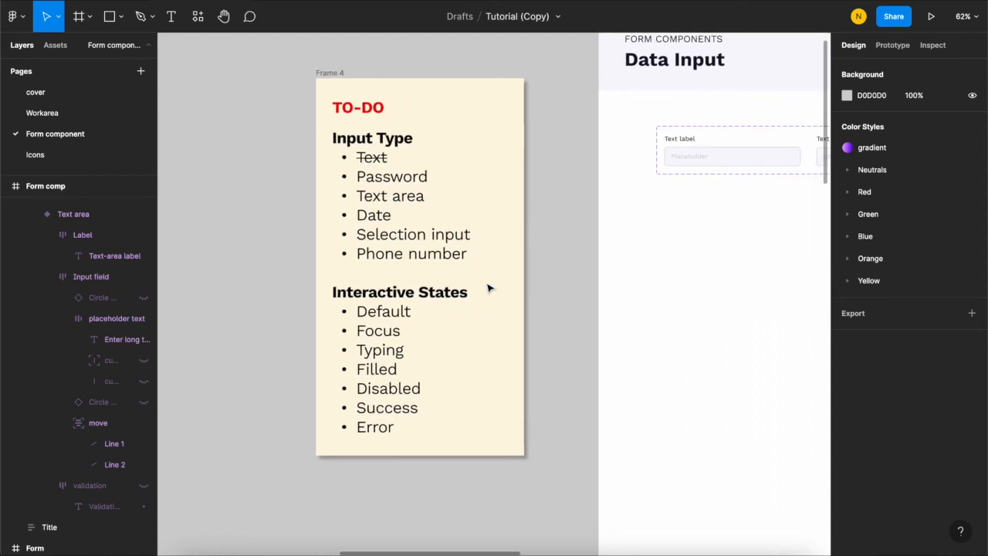
{"action": "scroll", "coordinate": [488, 288], "scroll_direction": "down", "scroll_amount": 3, "text": "ctrl"}
{"action": "scroll", "coordinate": [488, 288], "scroll_direction": "right", "scroll_amount": 5}
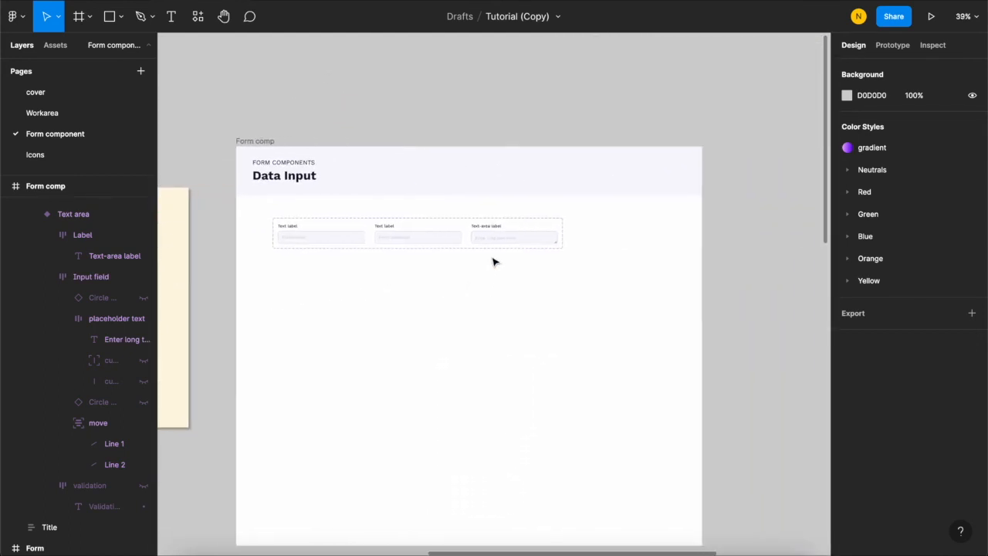
{"action": "scroll", "coordinate": [492, 260], "scroll_direction": "up", "scroll_amount": 3, "text": "ctrl"}
{"action": "scroll", "coordinate": [495, 260], "scroll_direction": "down", "scroll_amount": 2}
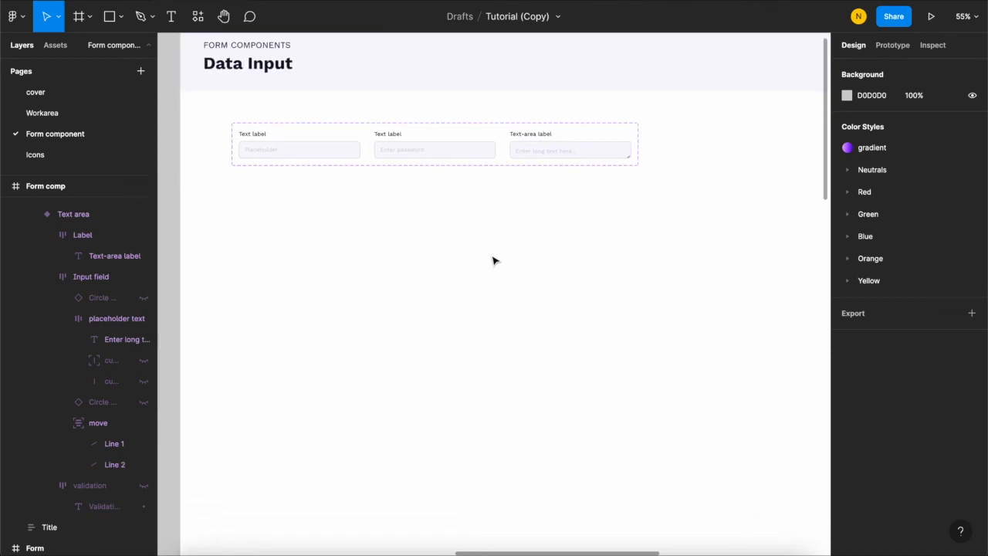
{"action": "scroll", "coordinate": [495, 261], "scroll_direction": "up", "scroll_amount": 2}
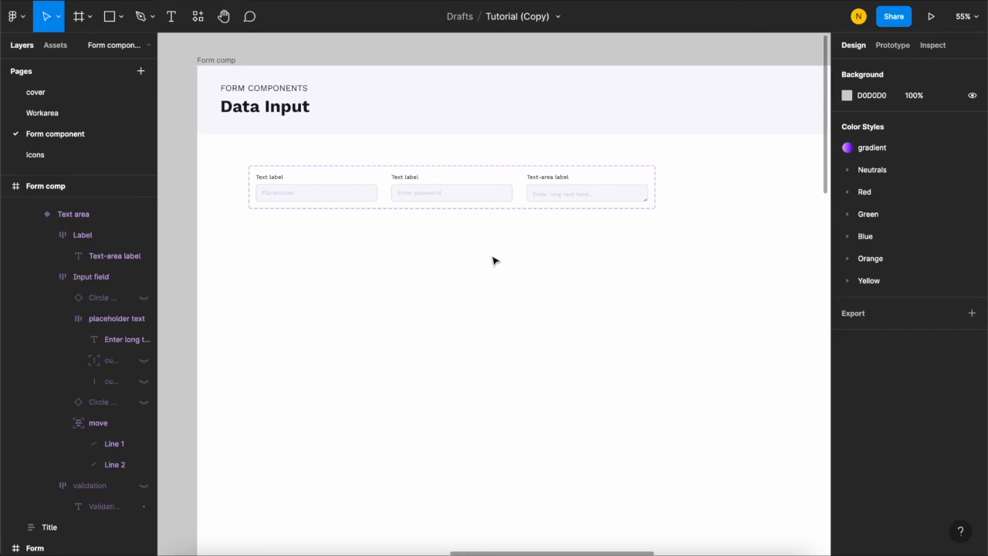
{"action": "scroll", "coordinate": [500, 261], "scroll_direction": "down", "scroll_amount": 1}
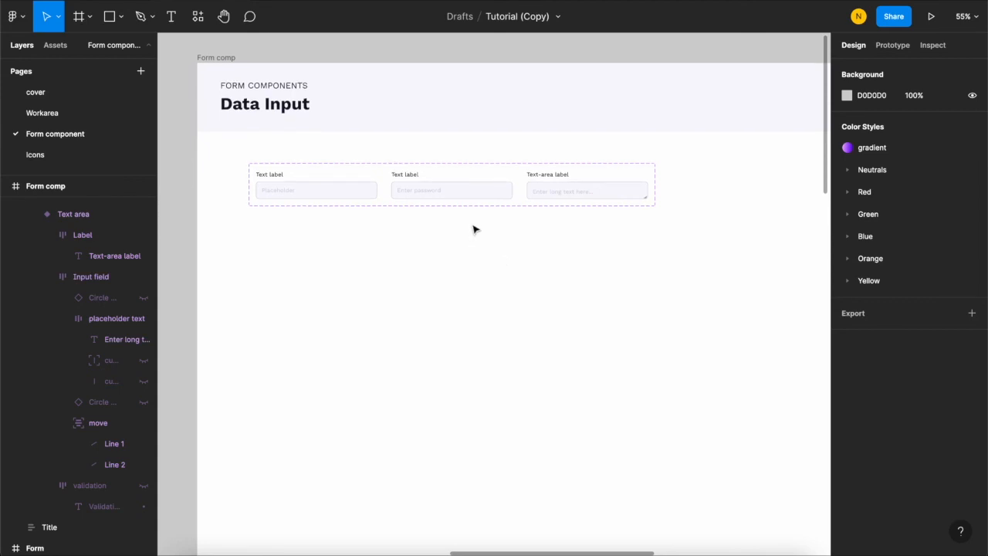
{"action": "scroll", "coordinate": [486, 193], "scroll_direction": "down", "scroll_amount": 3}
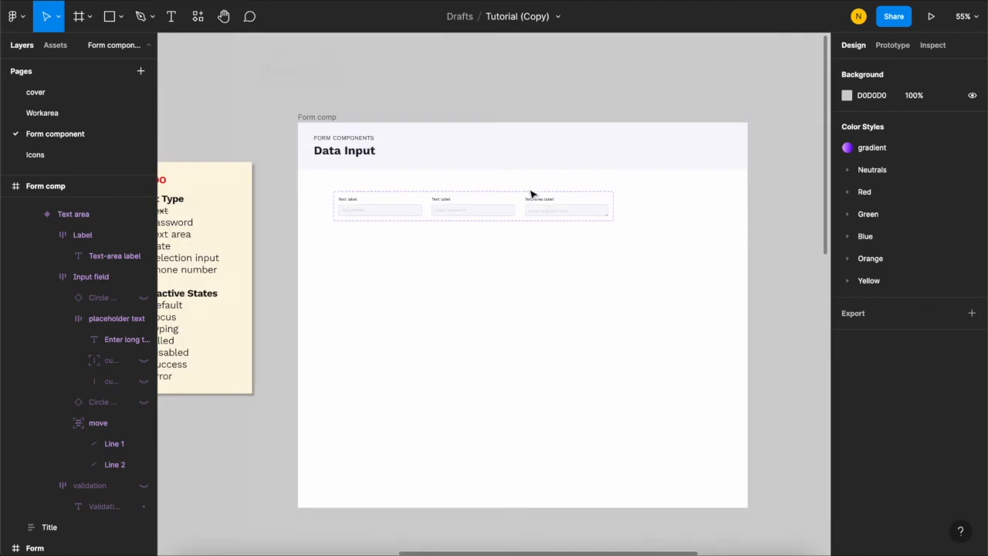
{"action": "scroll", "coordinate": [581, 229], "scroll_direction": "down", "scroll_amount": 2}
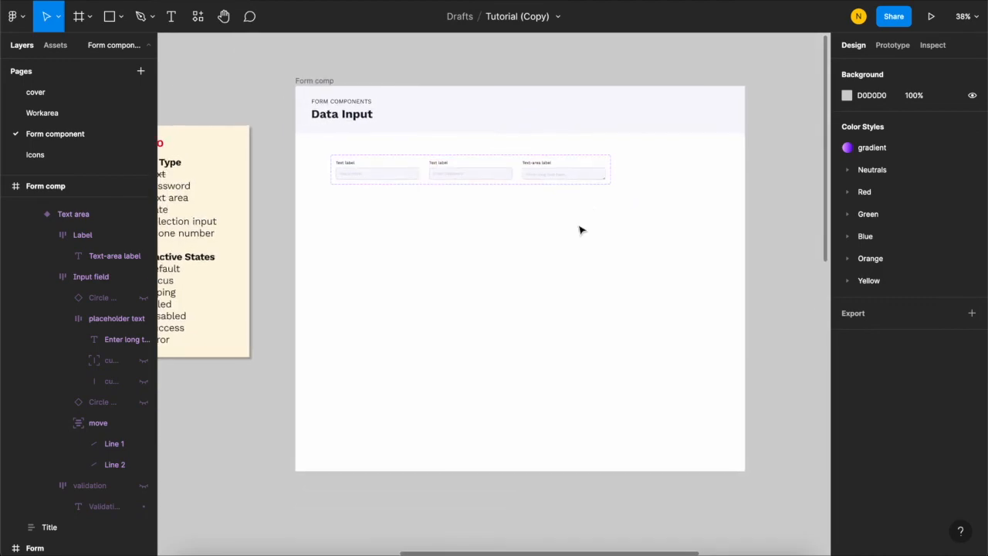